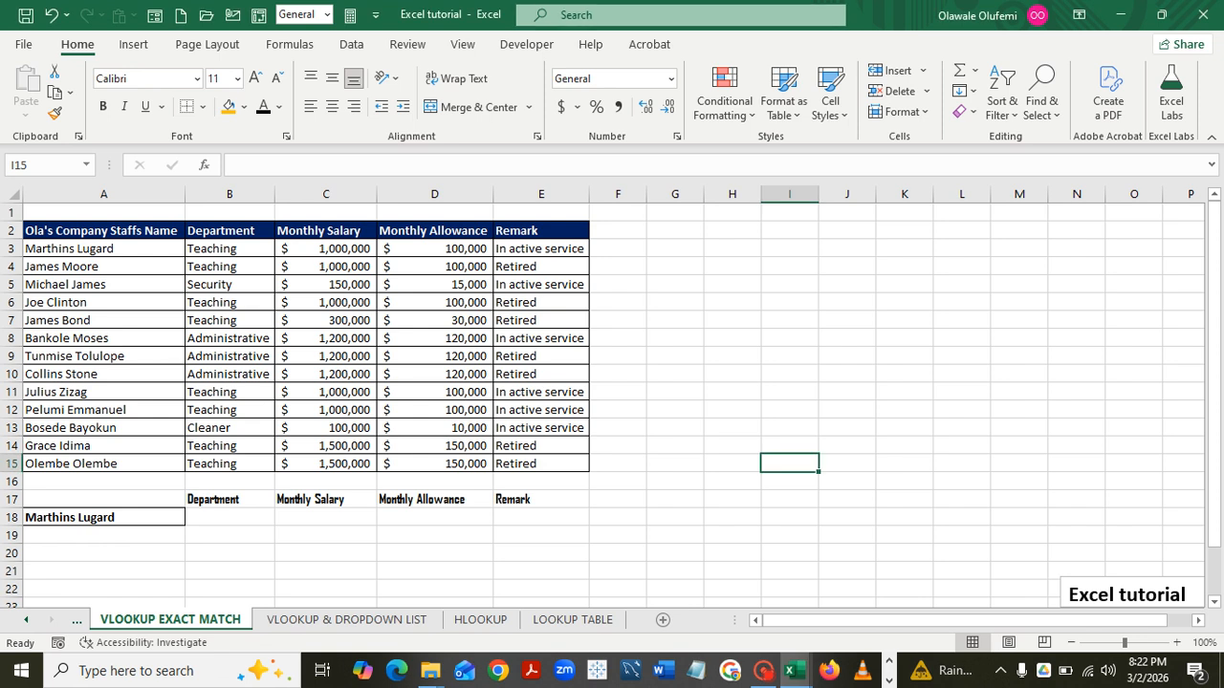
# Enter the exact-match formula =VLOOKUP(A18,A2:E15,2,FALSE) in cell B18 to look up the staff member's Department.
pyautogui.click(229, 517)
pyautogui.write('=')
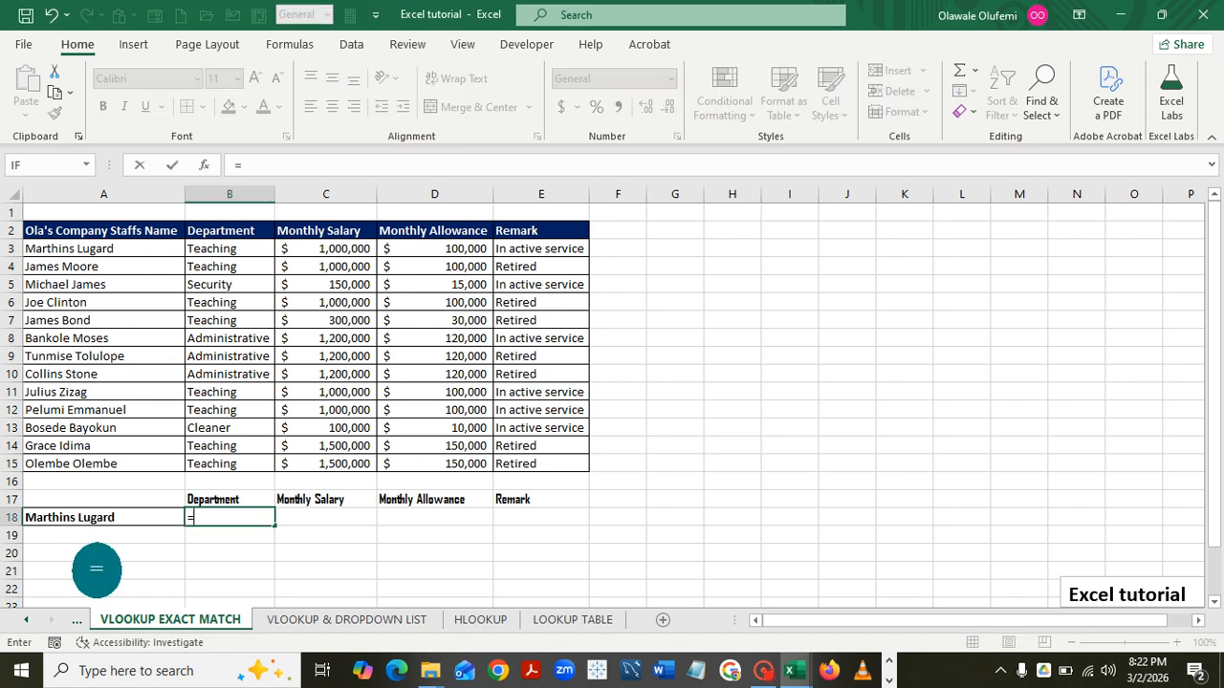
pyautogui.write('v')
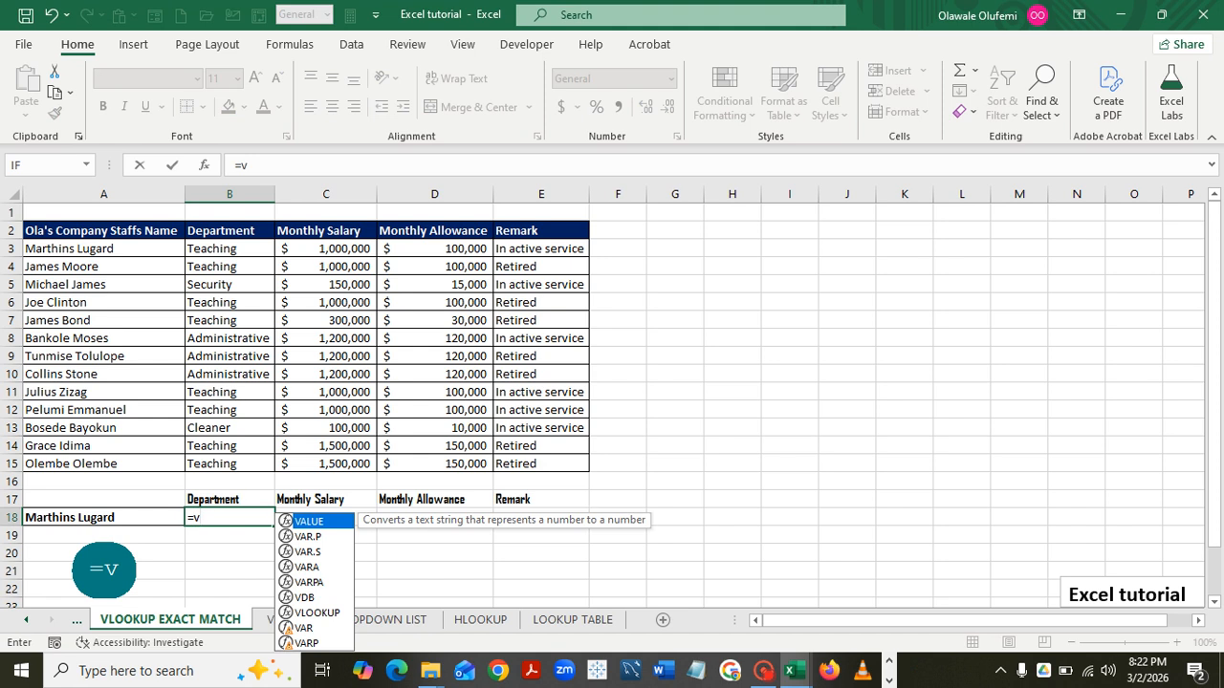
pyautogui.doubleClick(316, 613)
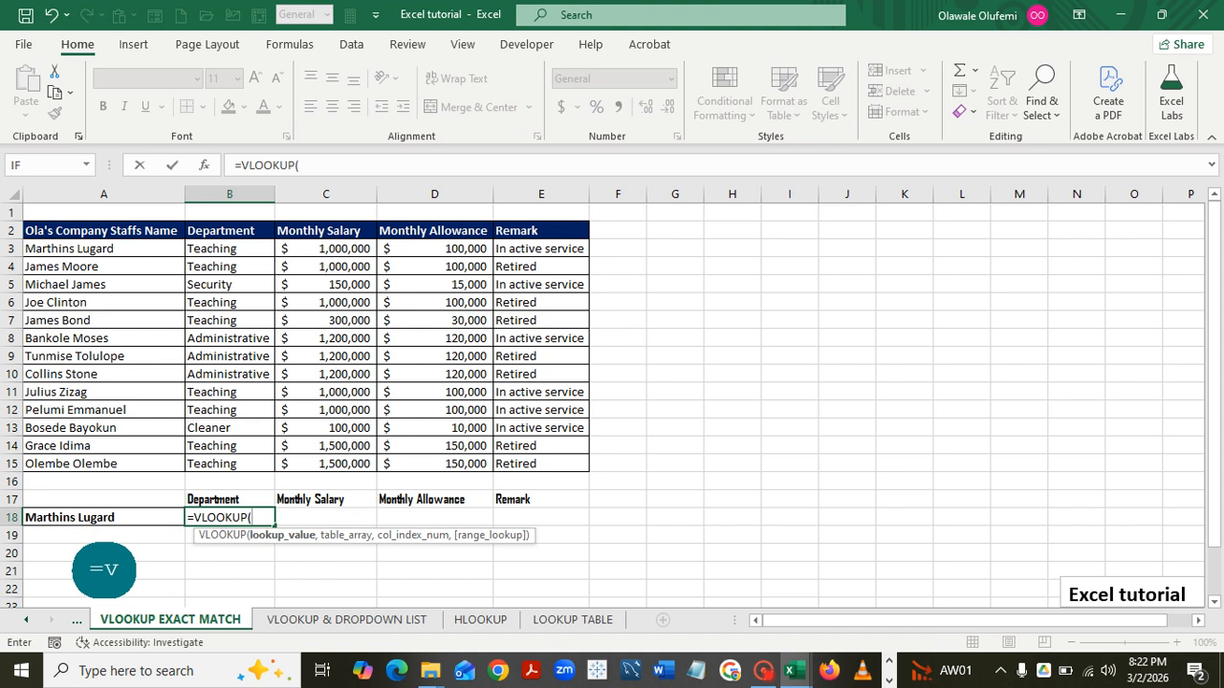
pyautogui.click(104, 517)
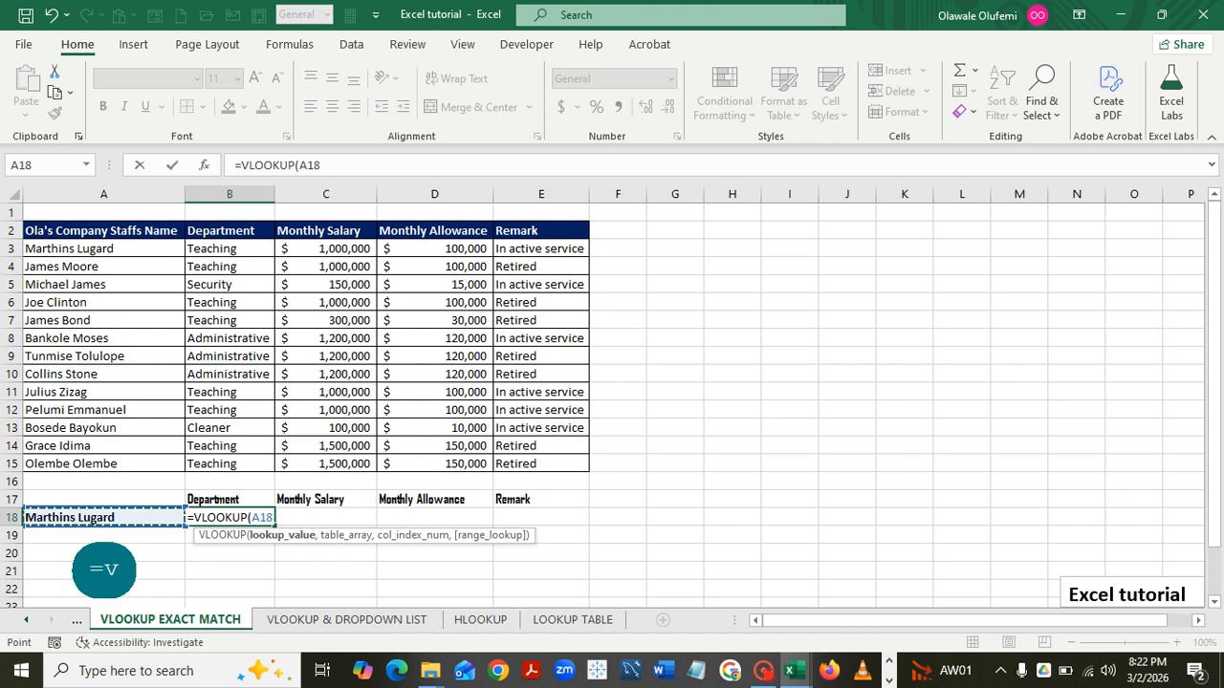
pyautogui.write(',')
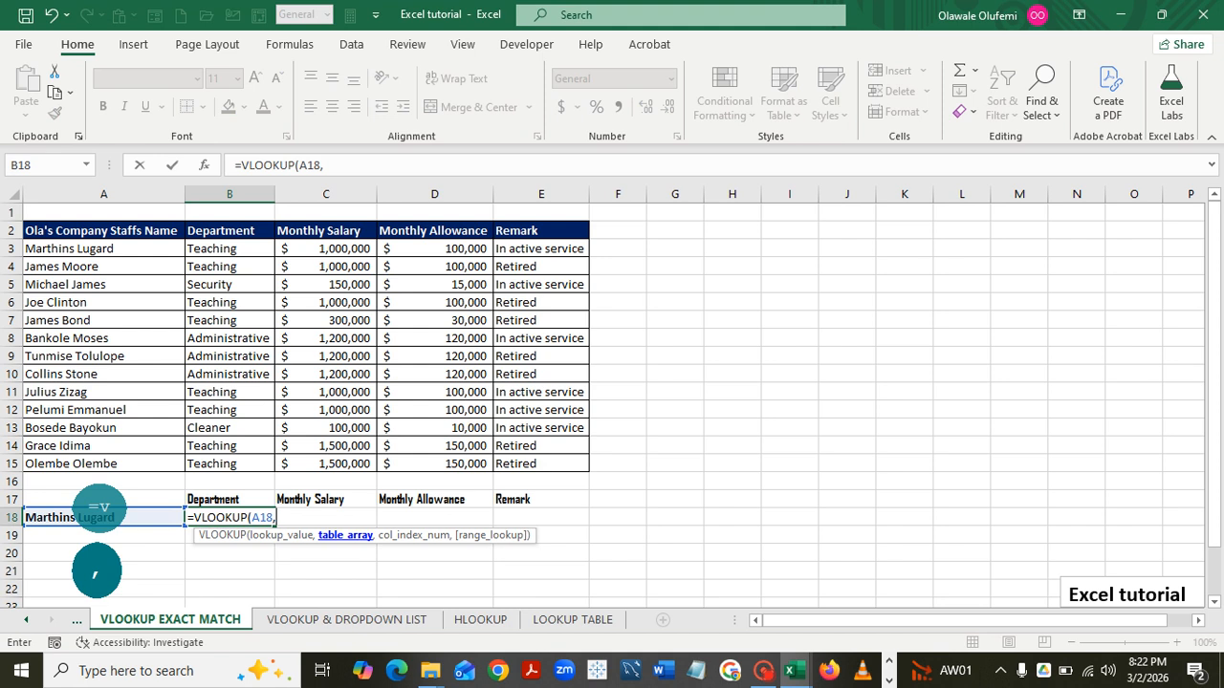
pyautogui.moveTo(95, 230); pyautogui.dragTo(587, 470)
pyautogui.write(',')
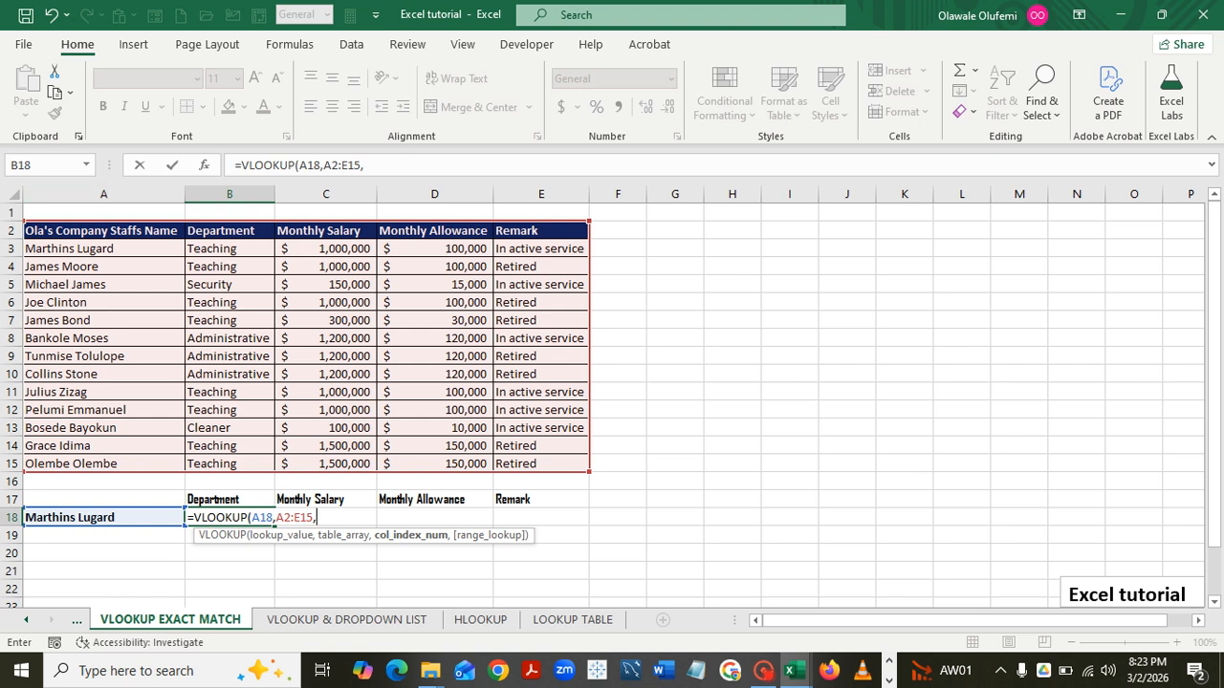
pyautogui.write('2')
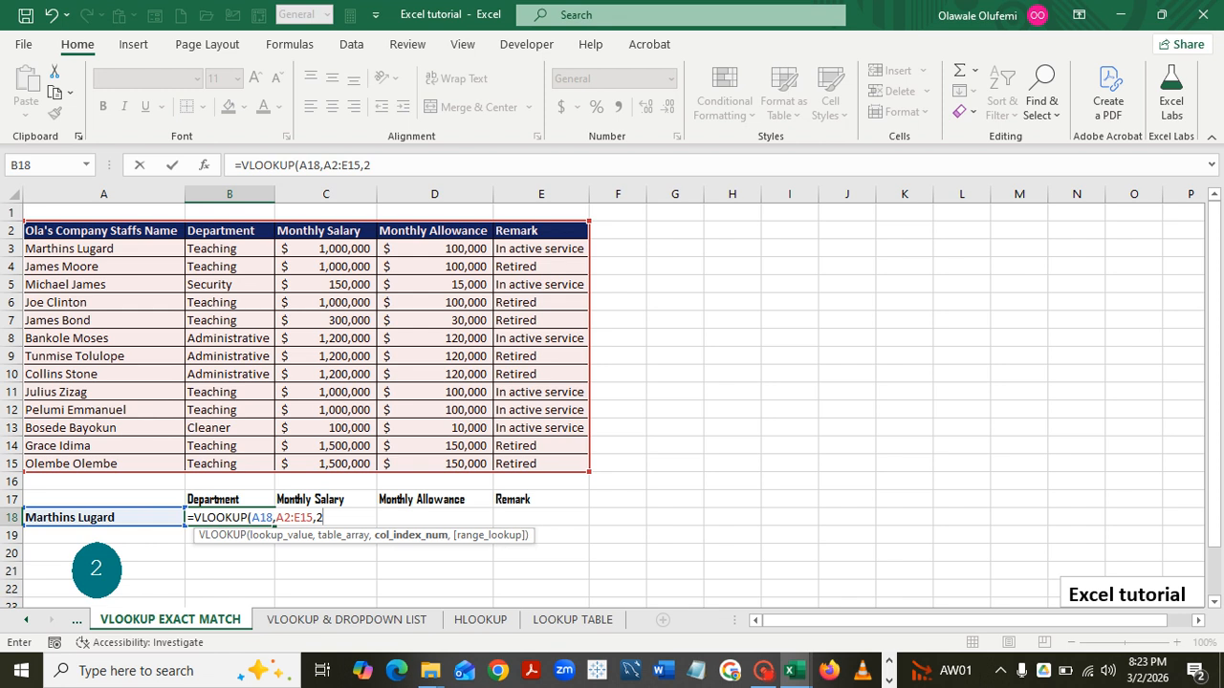
pyautogui.write(',')
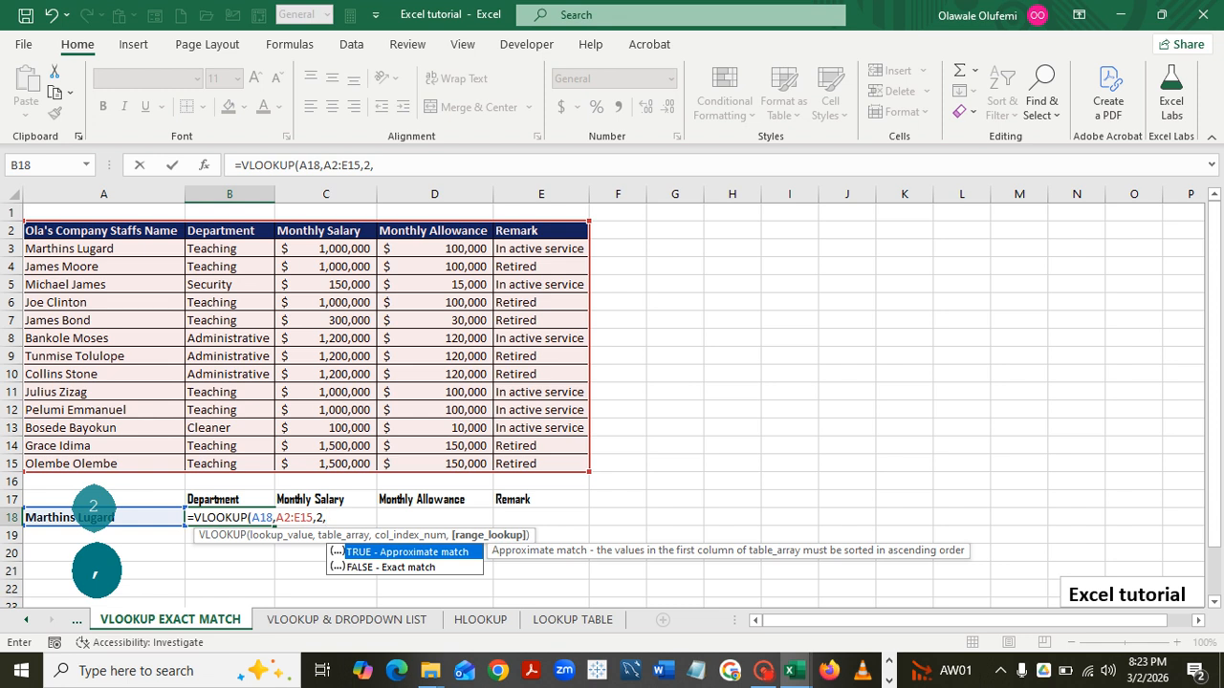
pyautogui.write('FALSE')
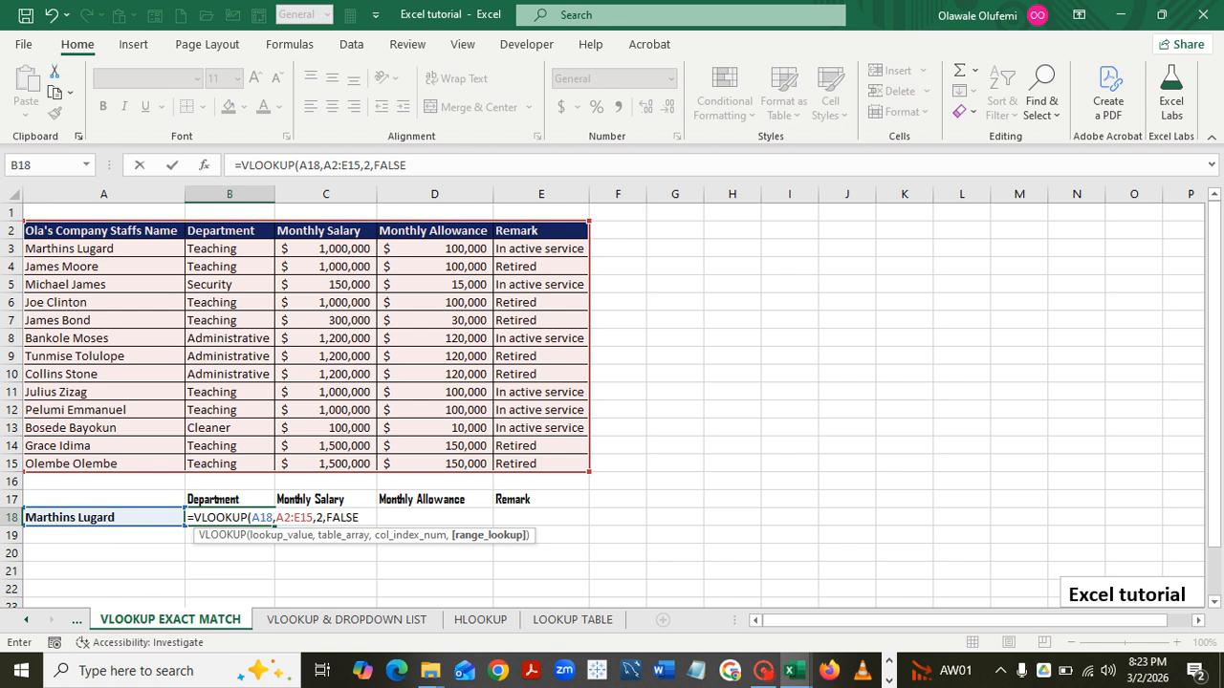
pyautogui.write(')')
pyautogui.press('Return')
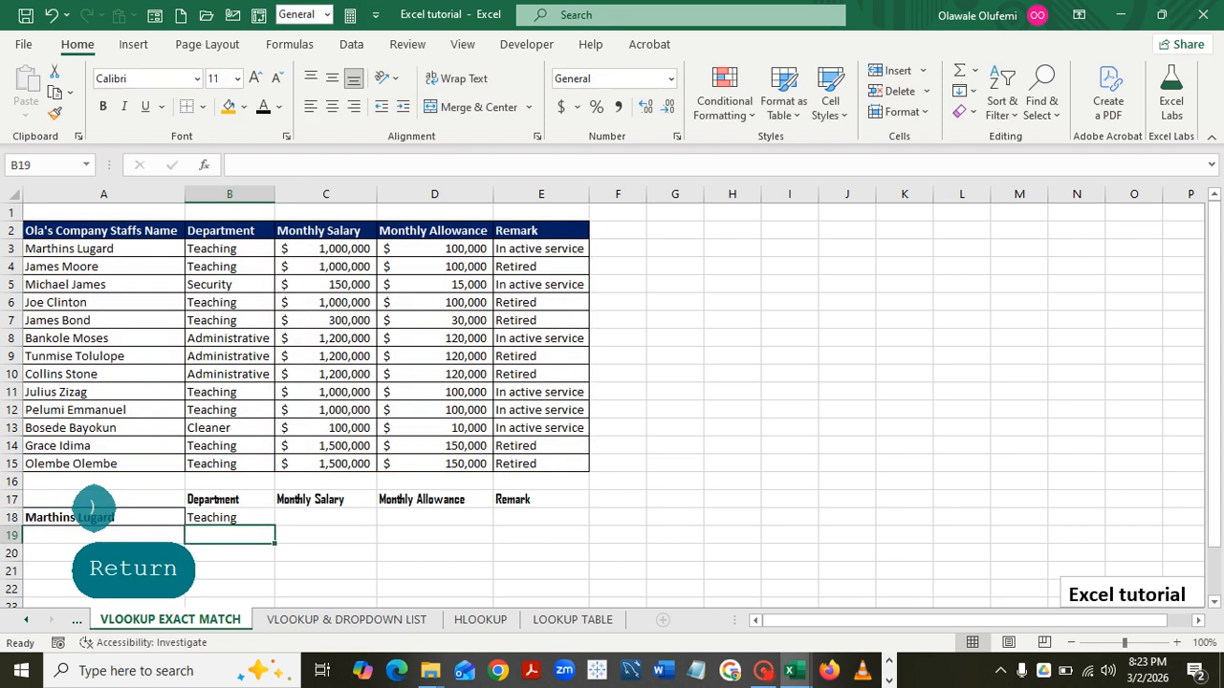
pyautogui.click(230, 517)
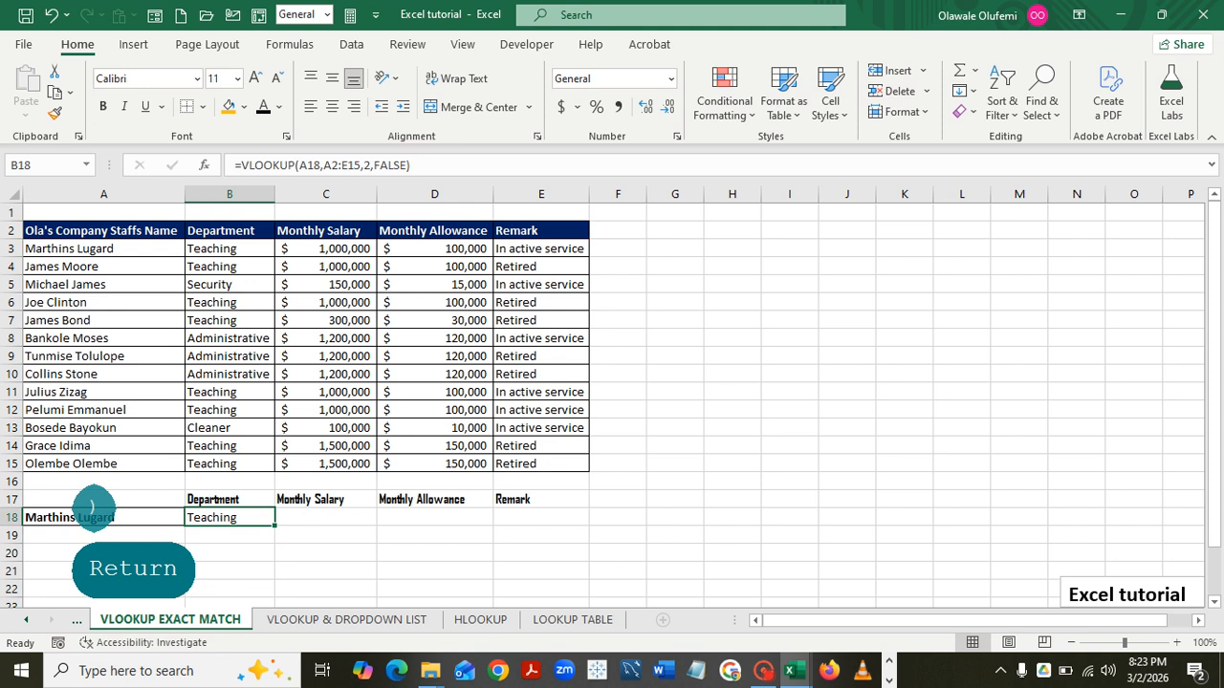
# Enter =VLOOKUP(A18,A2:E15,3,FALSE) in cell C18 to look up the staff member's Monthly Salary.
pyautogui.click(325, 517)
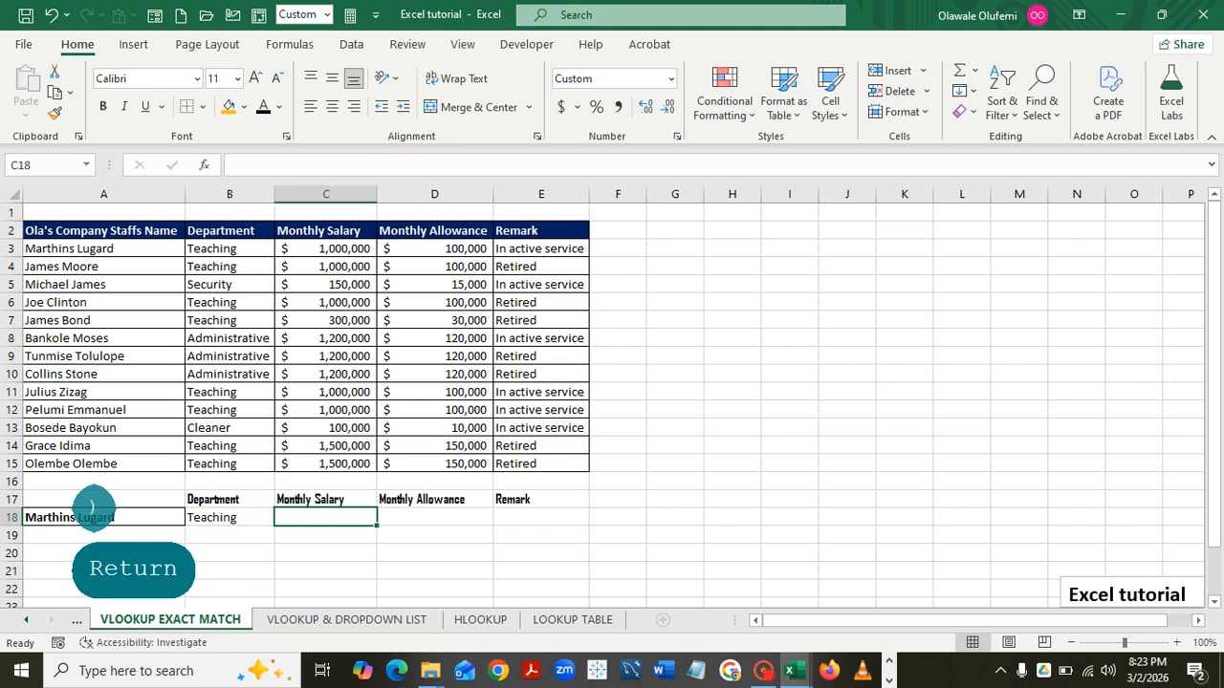
pyautogui.write('=v')
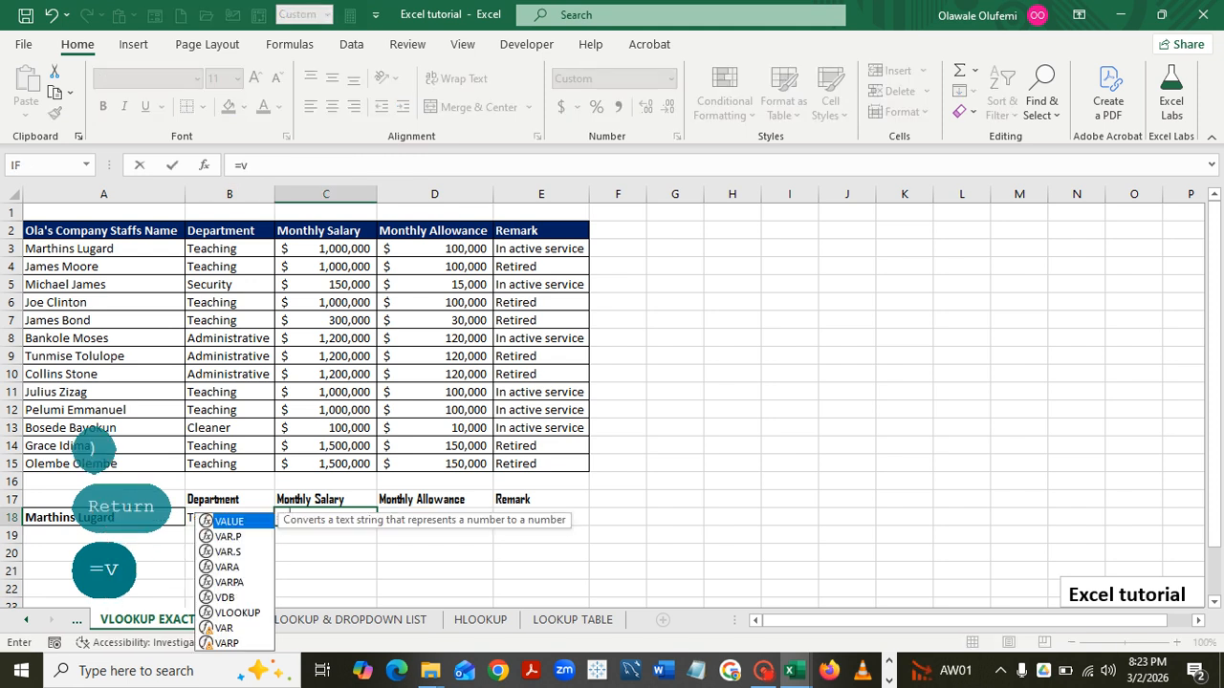
pyautogui.press('Down')
pyautogui.press('Down')
pyautogui.press('Down')
pyautogui.press('Down')
pyautogui.press('Down')
pyautogui.press('Down')
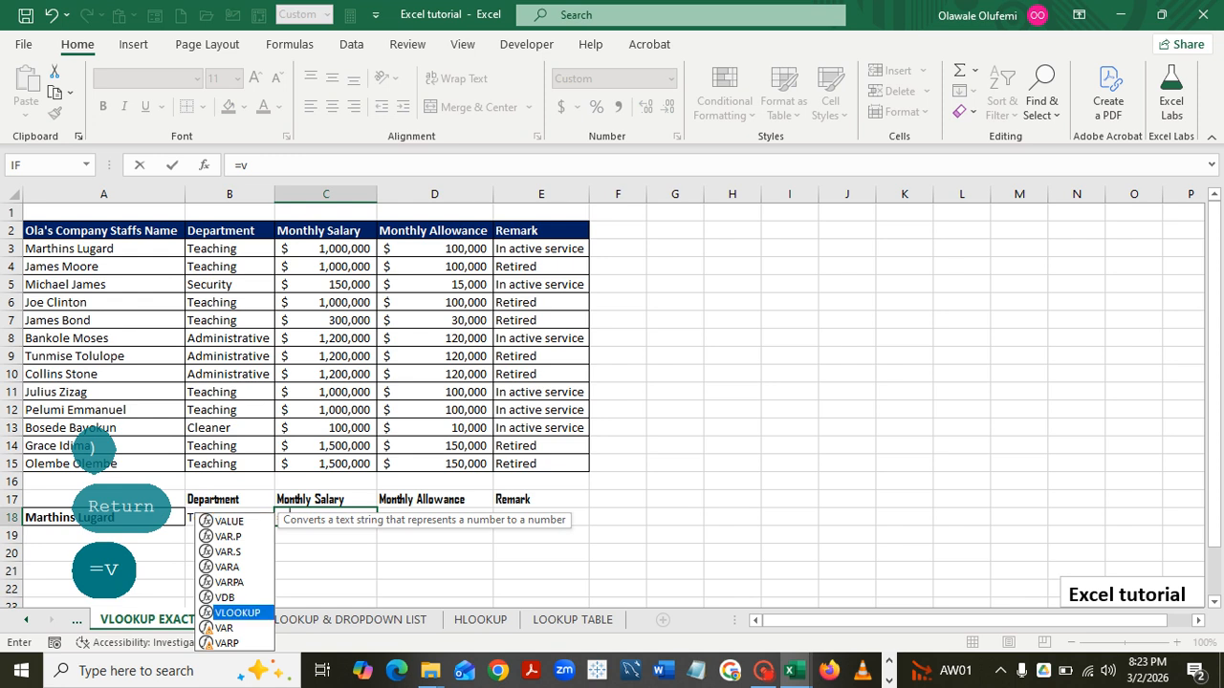
pyautogui.press('Tab')
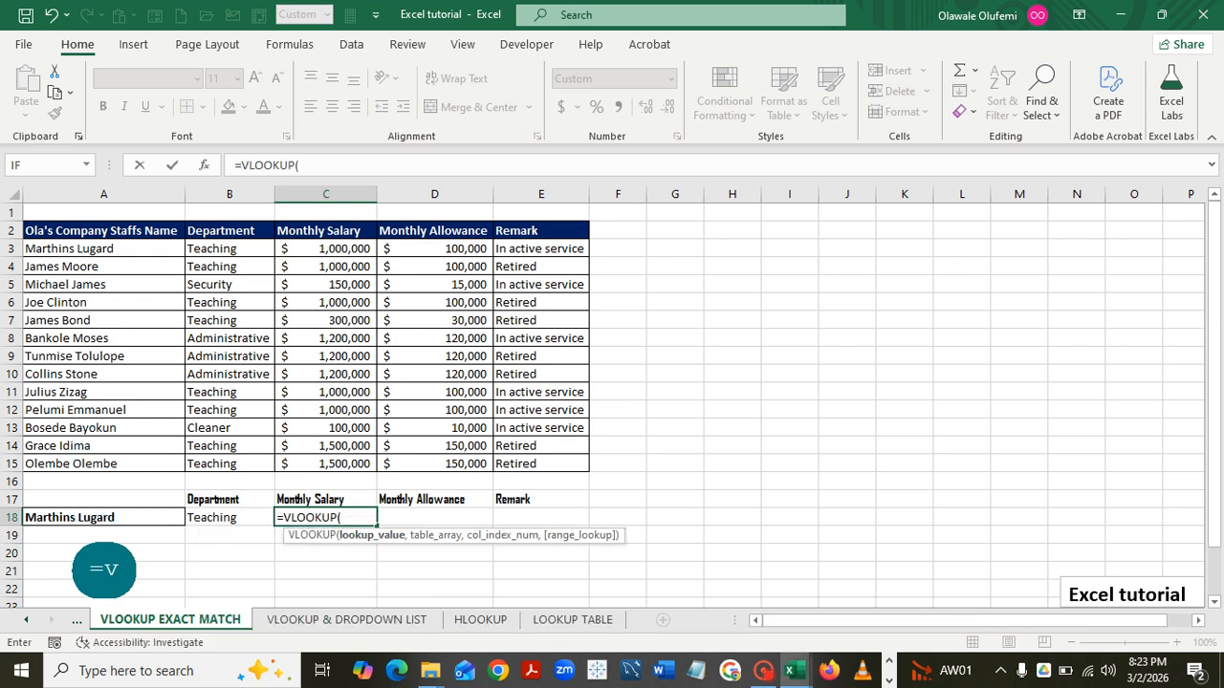
pyautogui.click(104, 517)
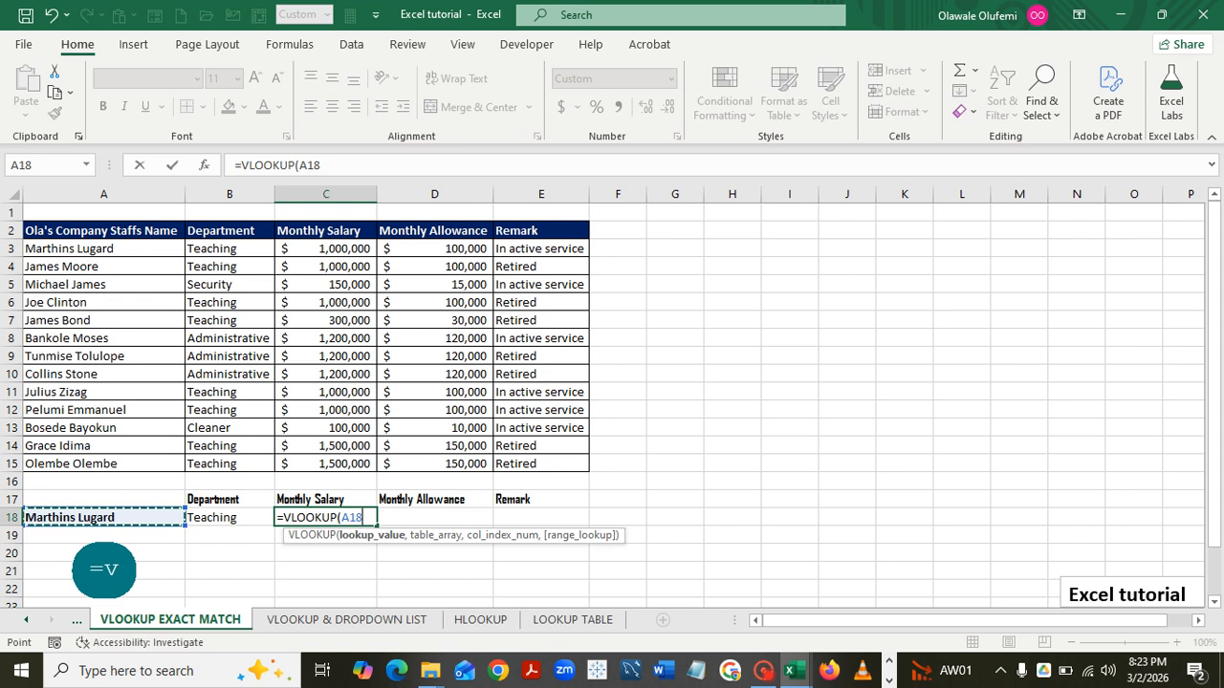
pyautogui.write(',')
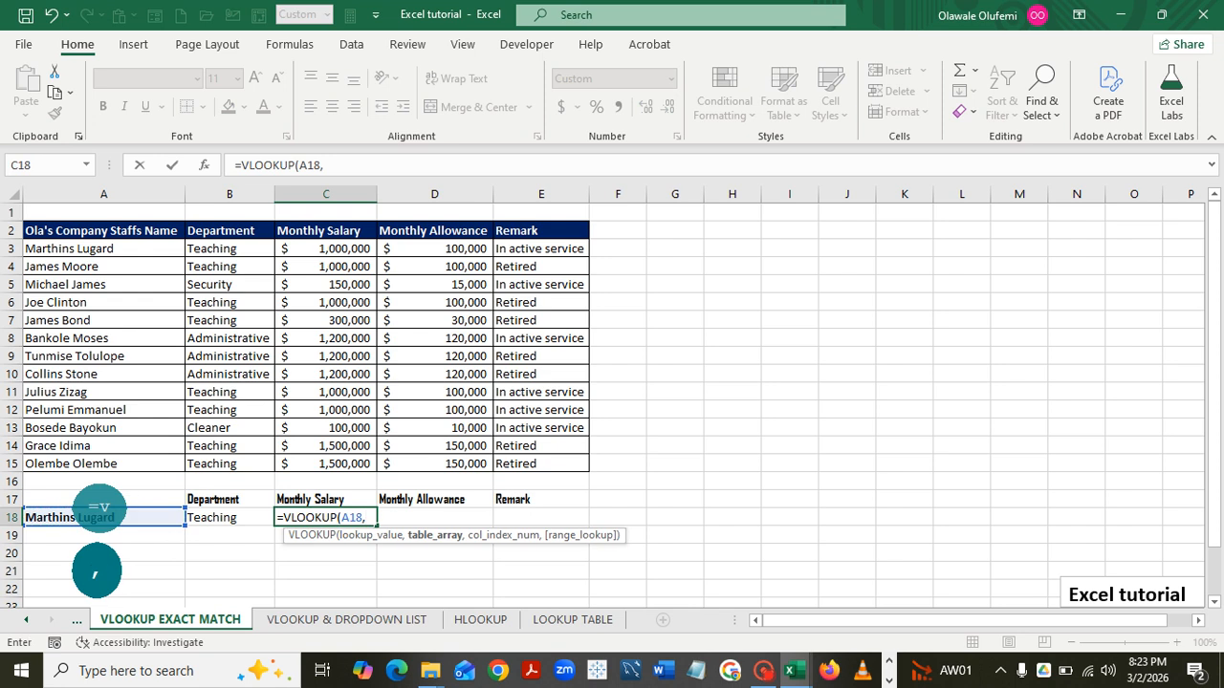
pyautogui.moveTo(57, 230); pyautogui.dragTo(574, 467)
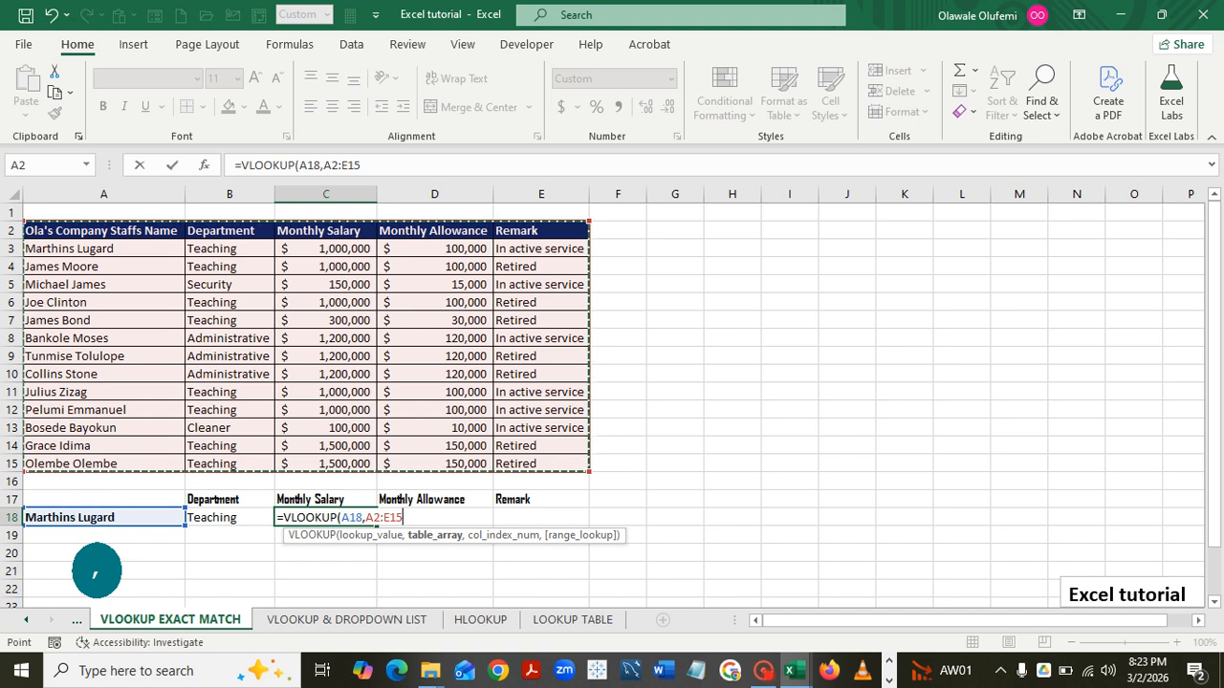
pyautogui.write(',')
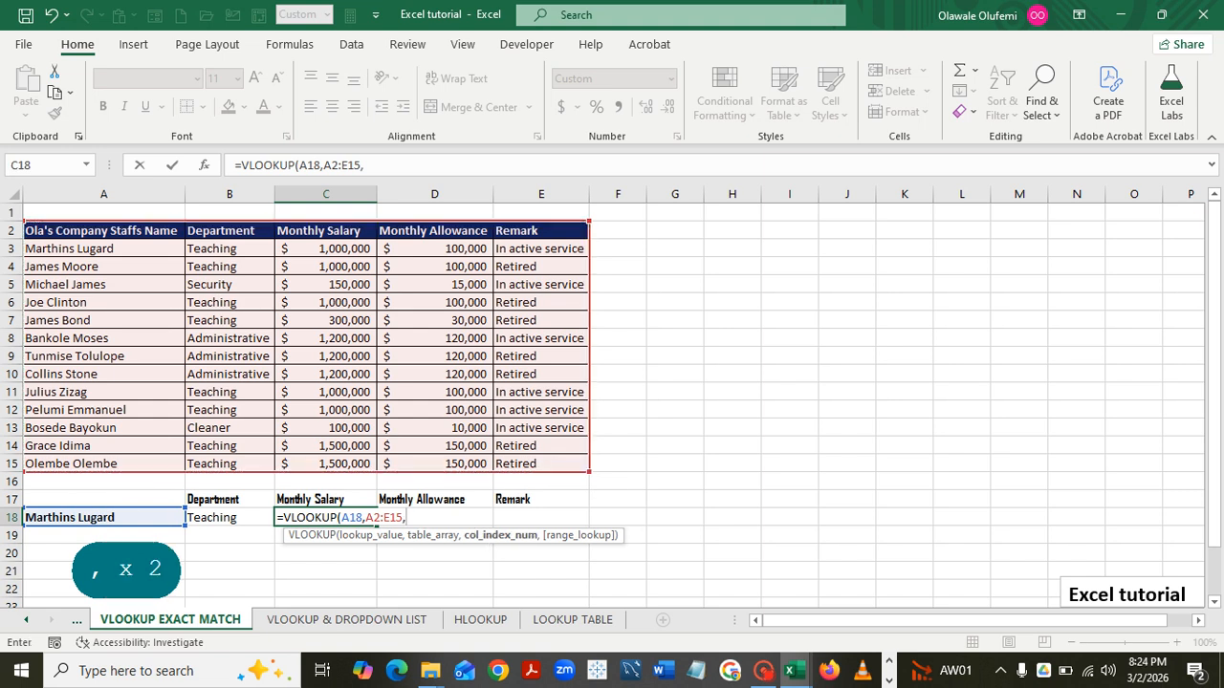
pyautogui.write('3')
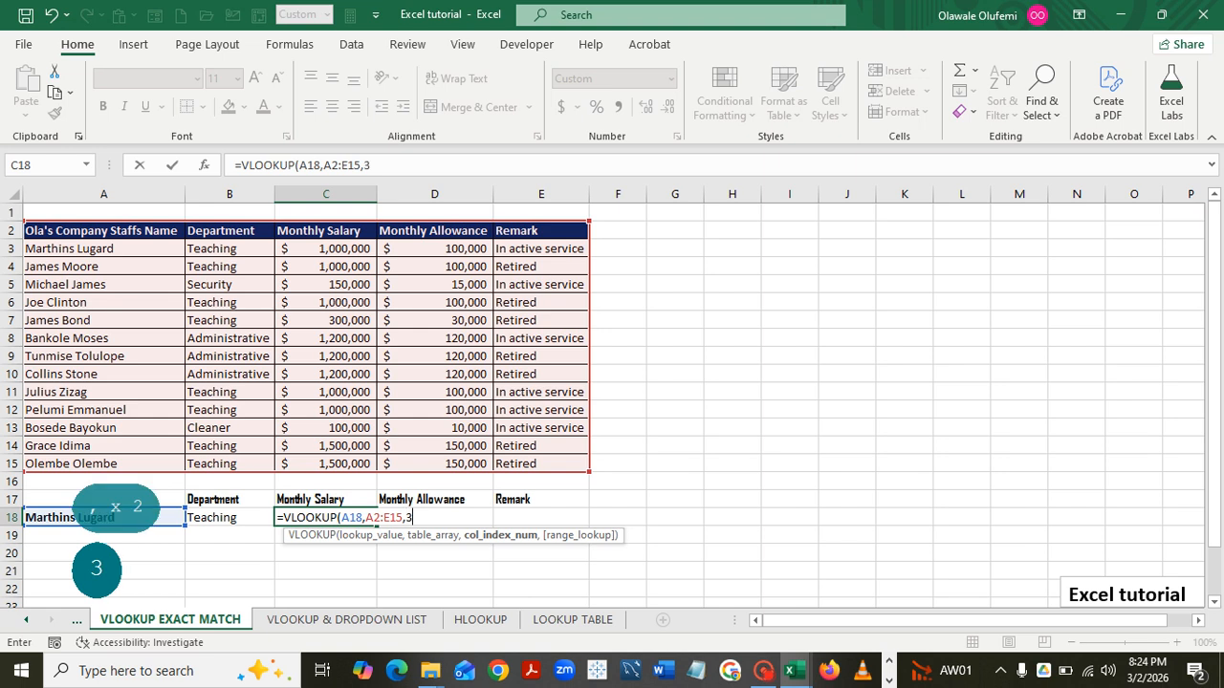
pyautogui.write(',')
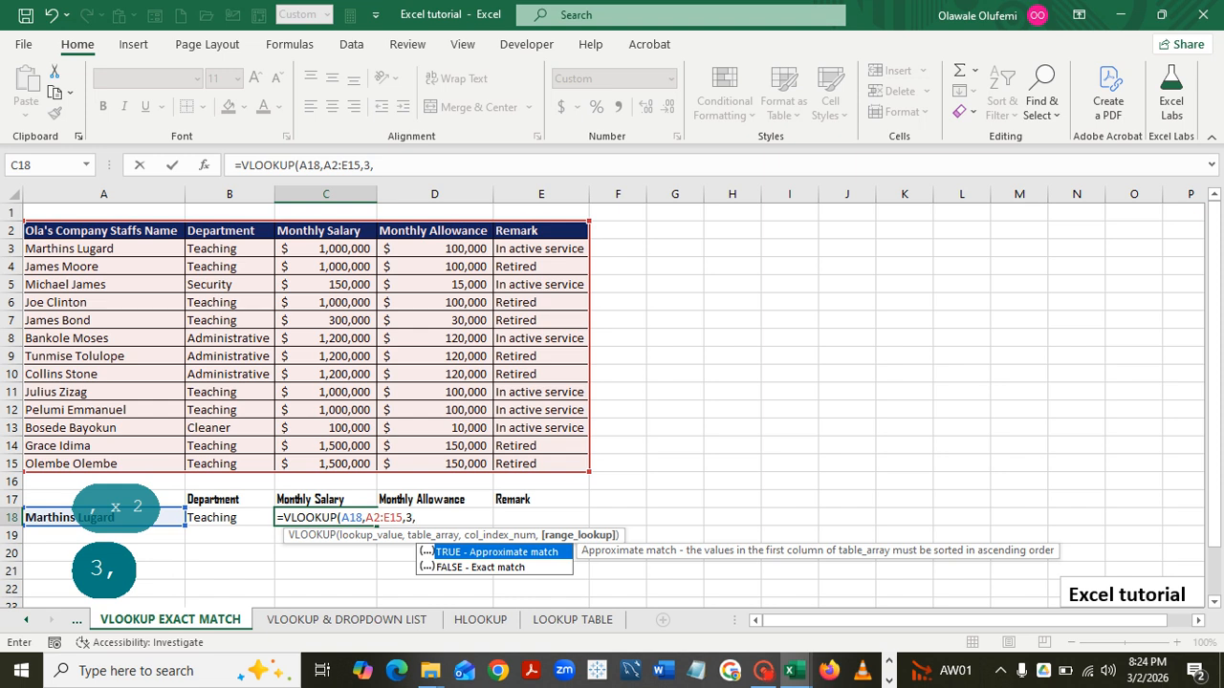
pyautogui.press('Down')
pyautogui.press('Tab')
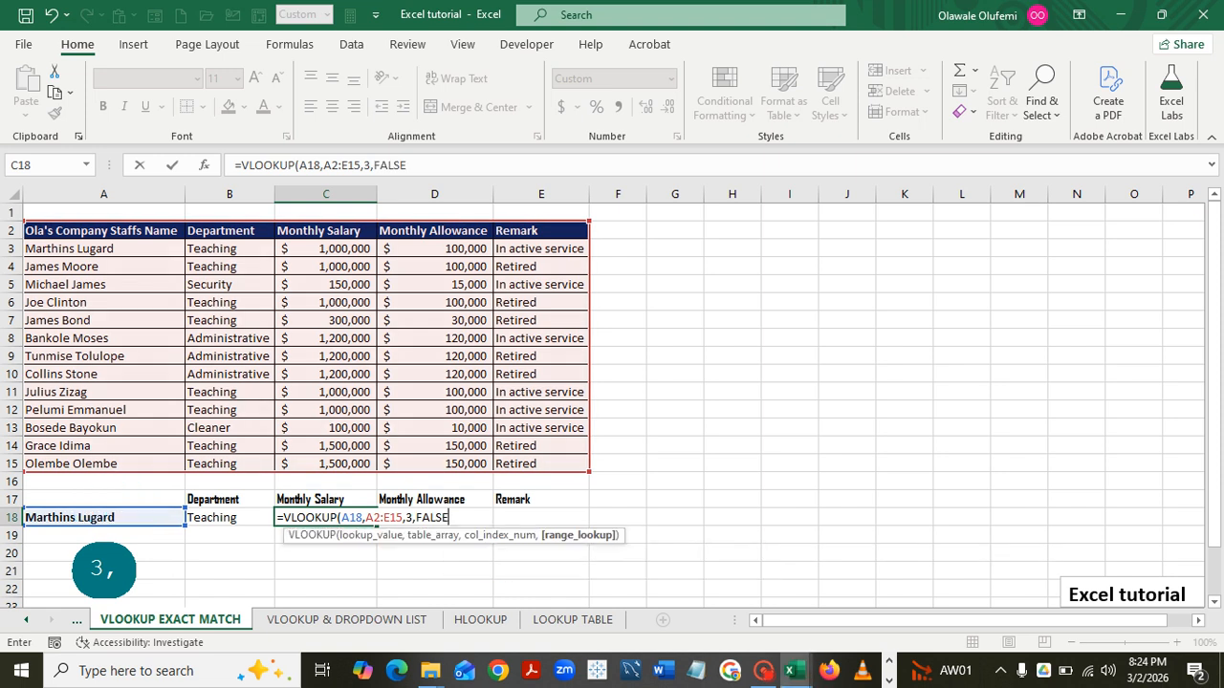
pyautogui.write(')')
pyautogui.press('Return')
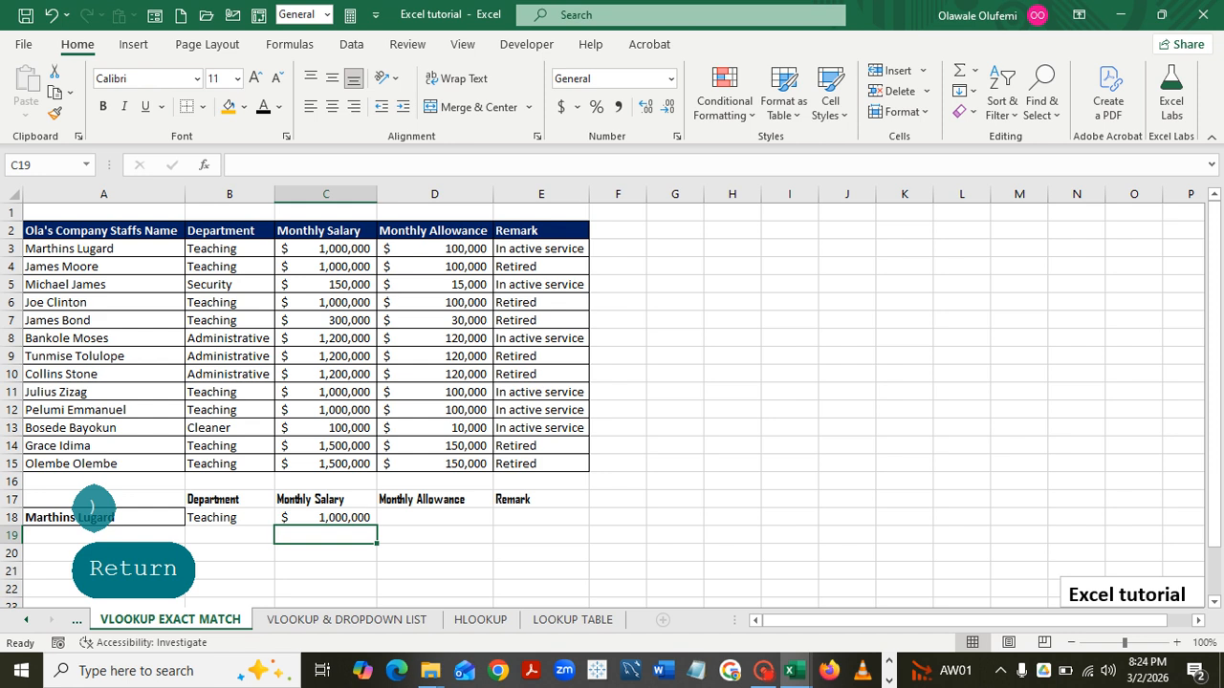
# Enter =VLOOKUP(A18,A2:E15,4,FALSE) in cell D18 to look up the staff member's Monthly Allowance.
pyautogui.click(434, 517)
pyautogui.write('=')
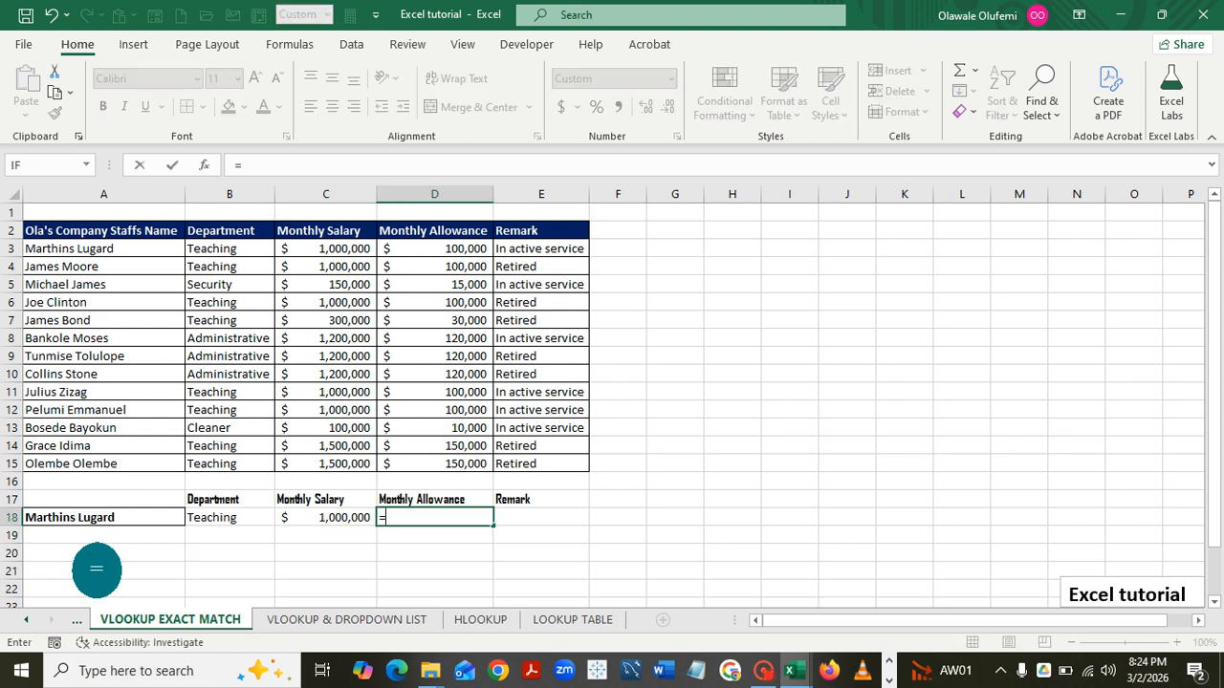
pyautogui.write('v')
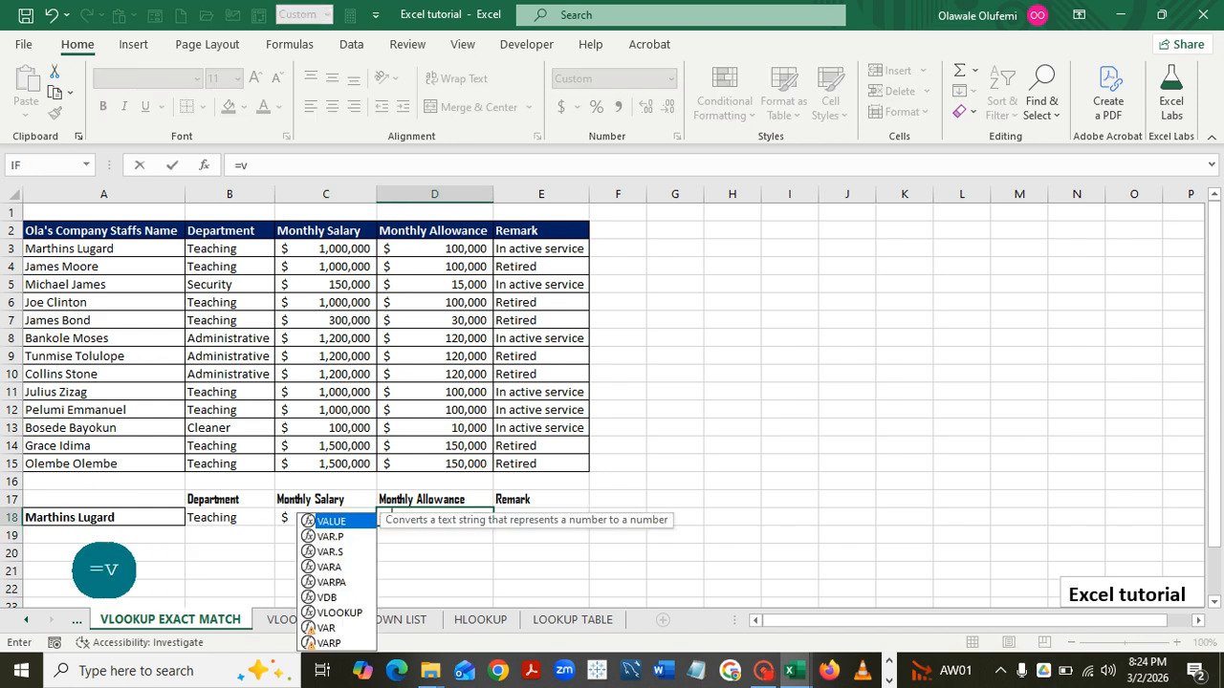
pyautogui.doubleClick(340, 613)
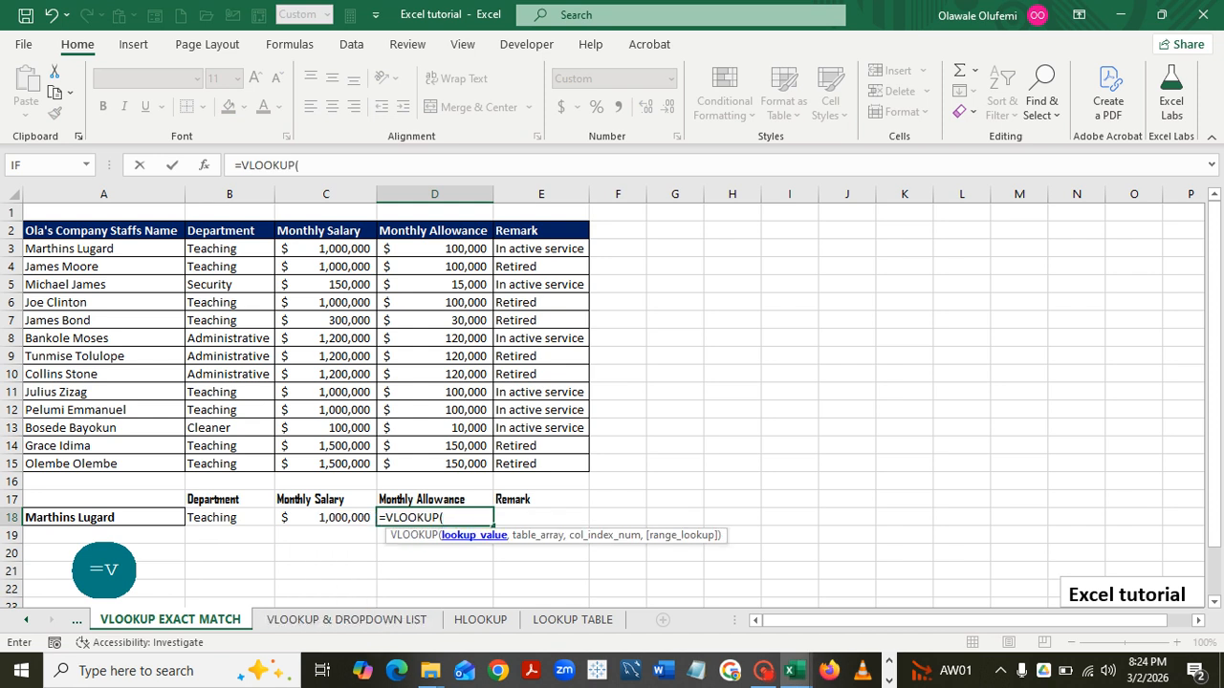
pyautogui.click(104, 518)
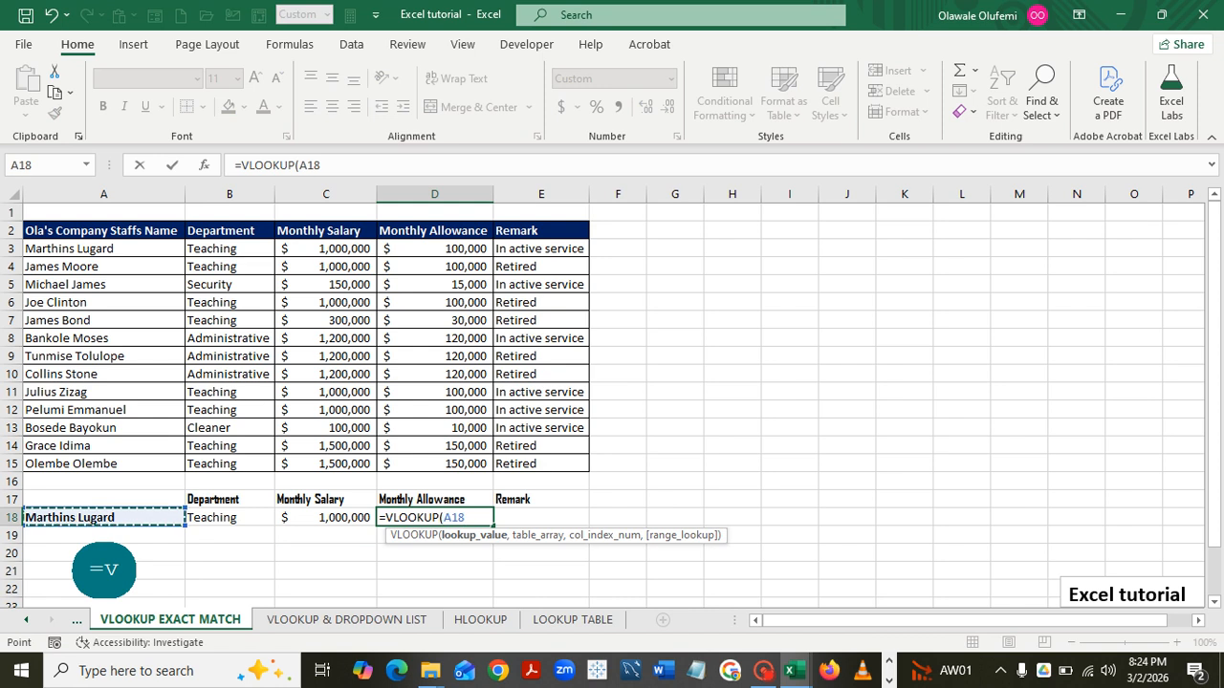
pyautogui.write(',')
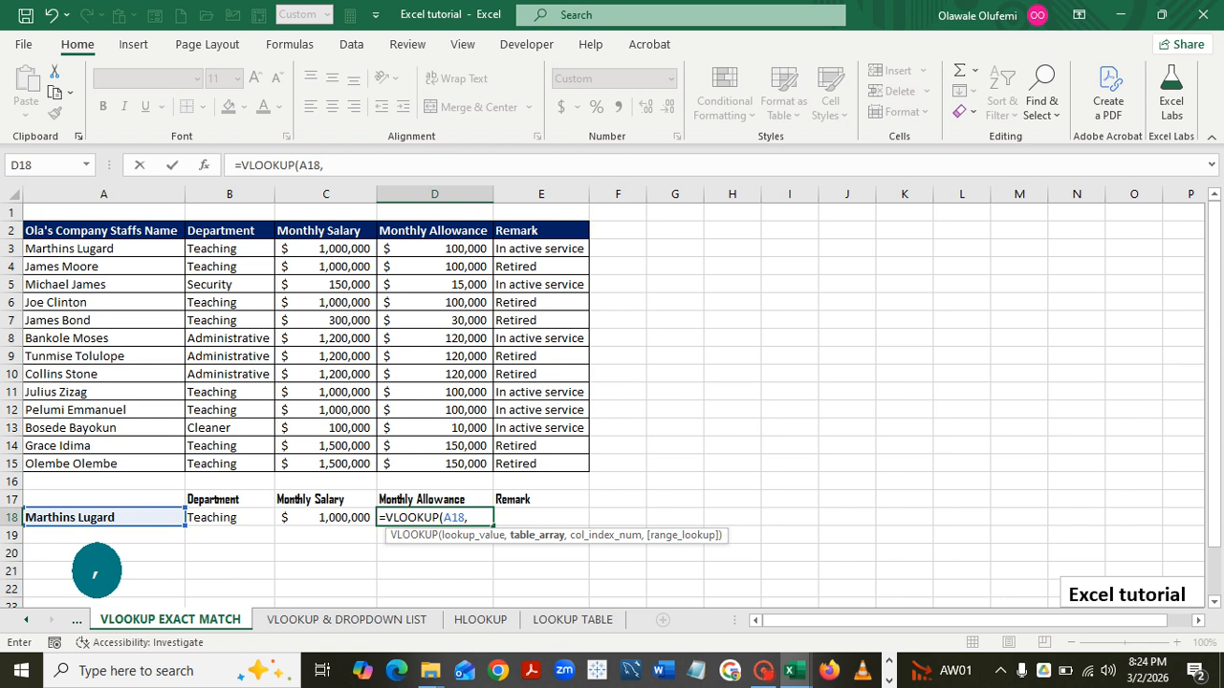
pyautogui.moveTo(57, 230); pyautogui.dragTo(578, 466)
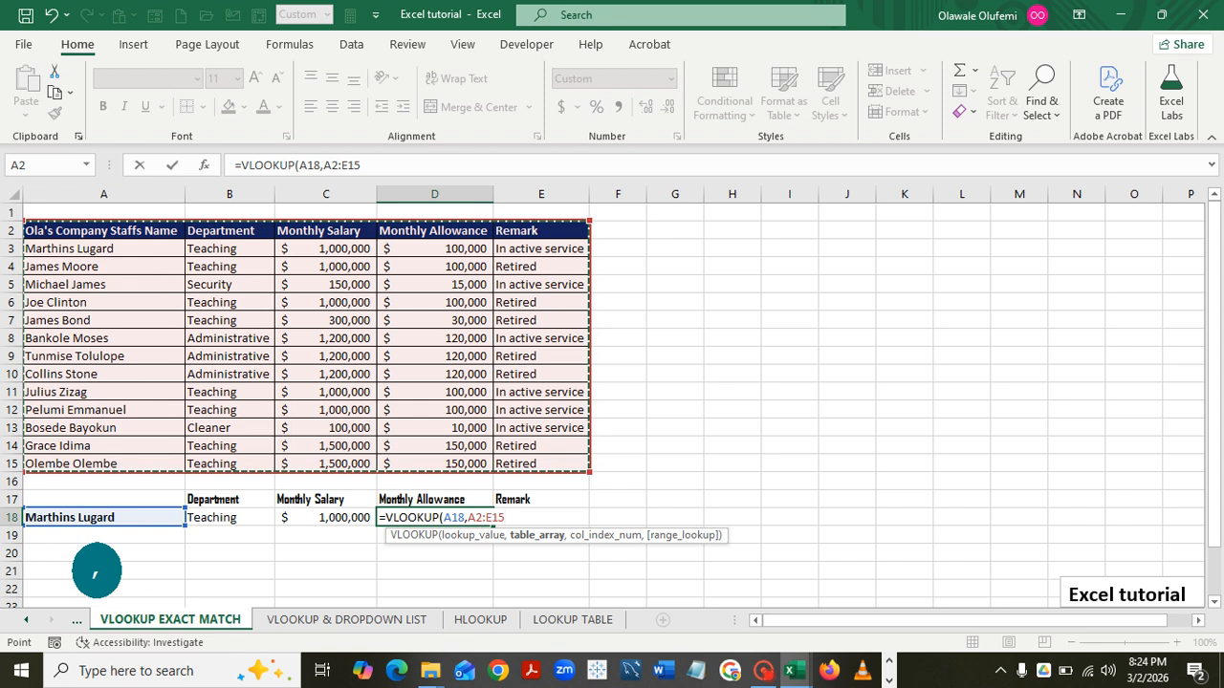
pyautogui.write(',')
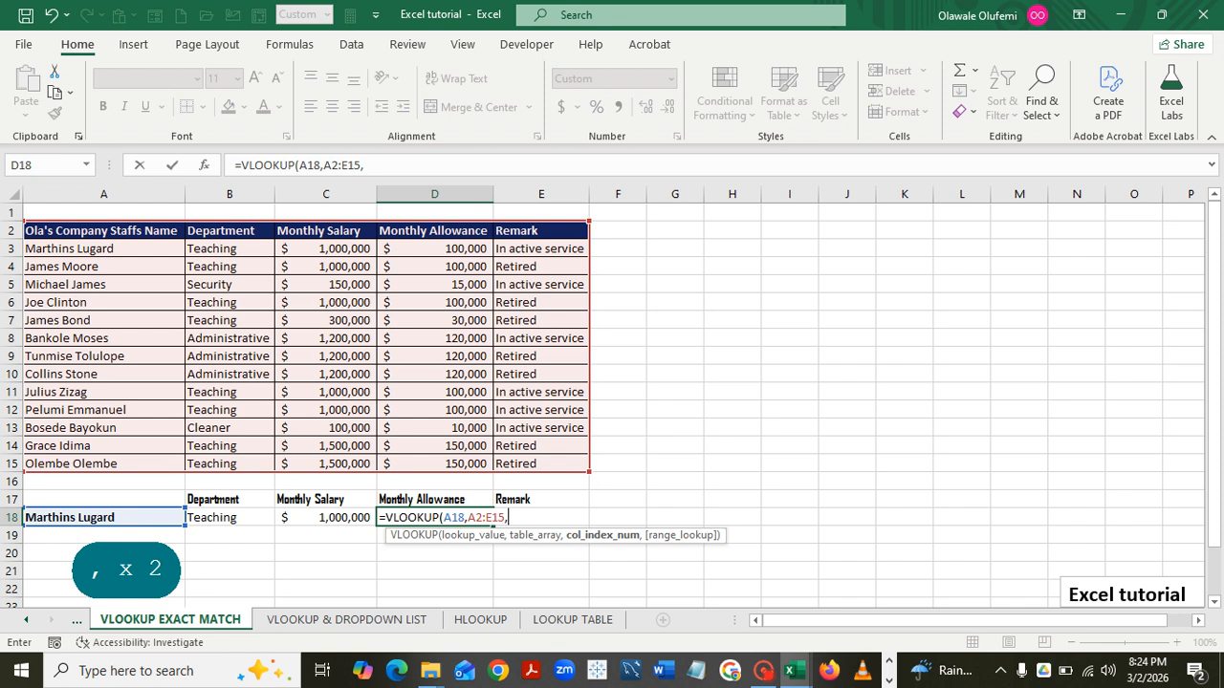
pyautogui.write('4,')
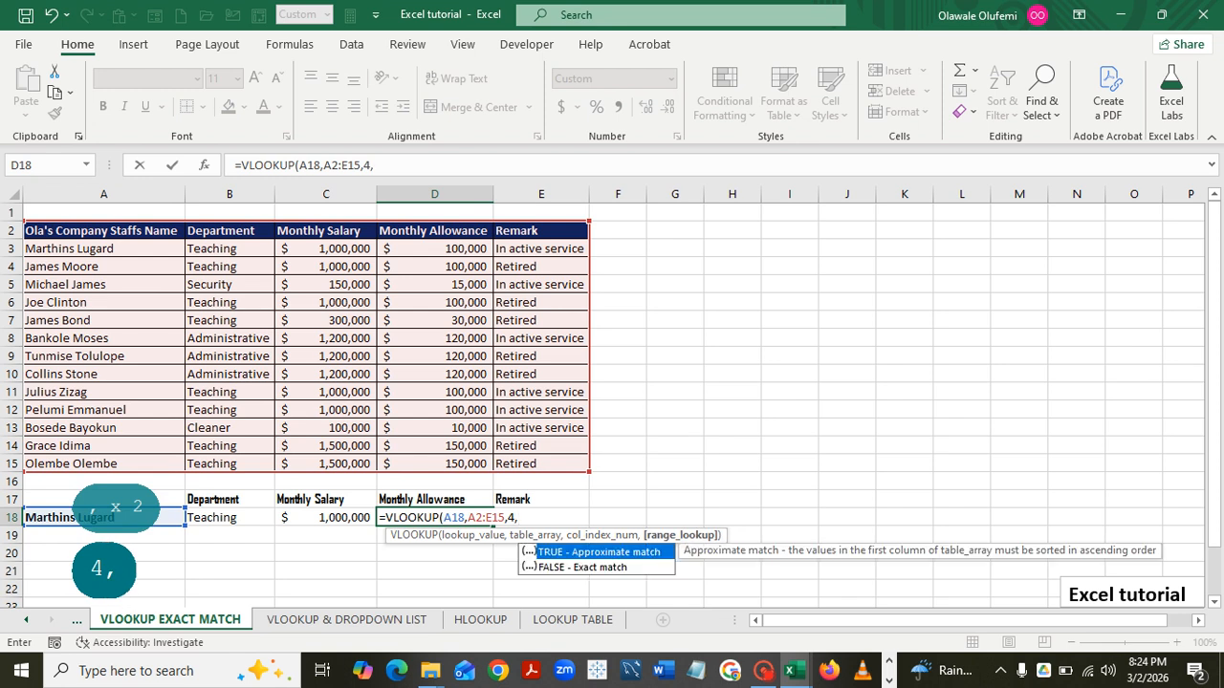
pyautogui.doubleClick(582, 568)
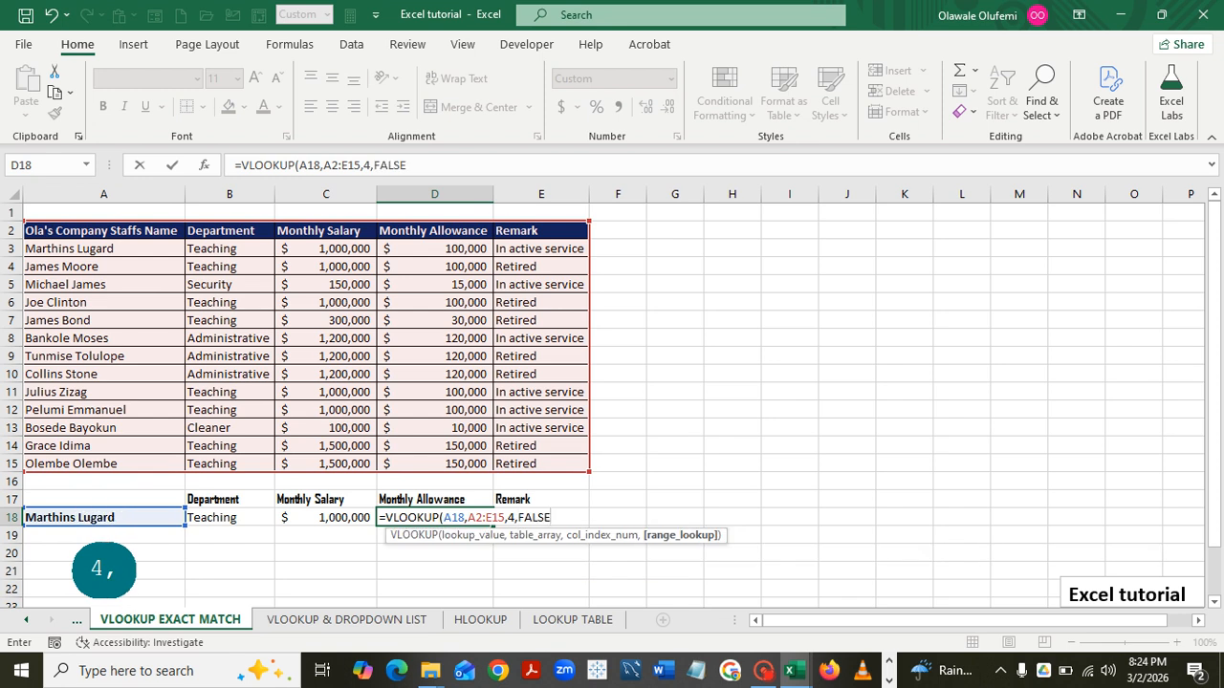
pyautogui.write(')')
pyautogui.press('Return')
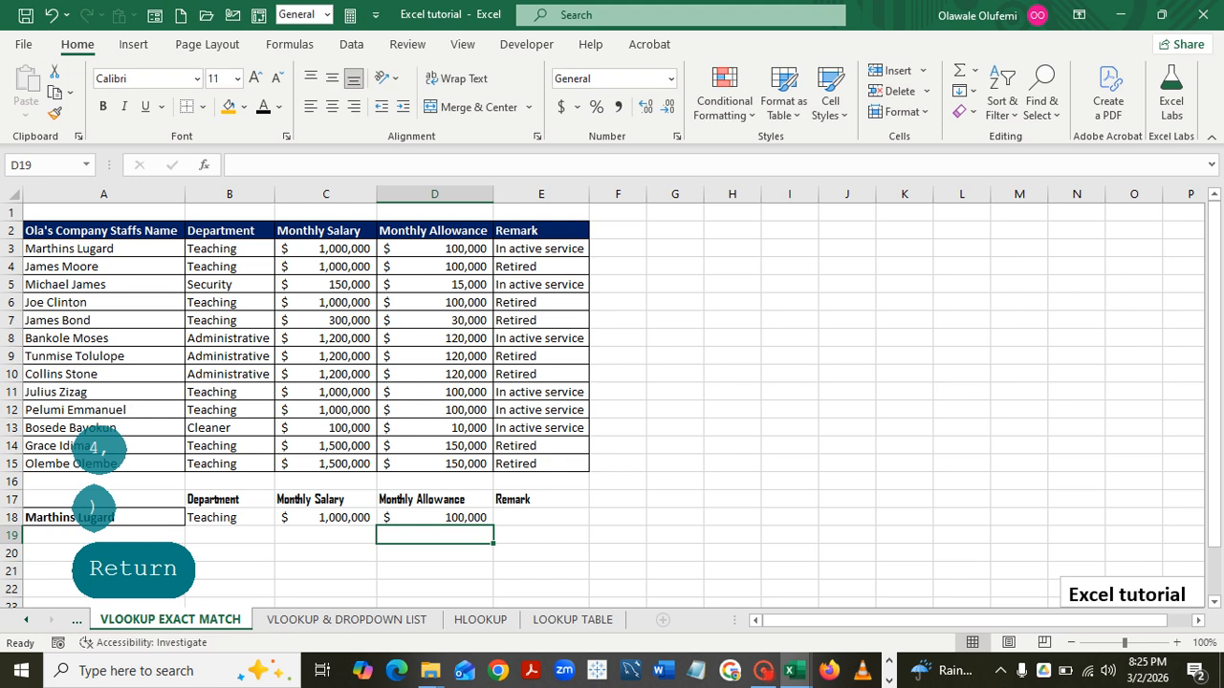
# Enter the exact-match formula =VLOOKUP(A18,A2:E15,5,FALSE) in cell E18 to look up the staff member's Remark.
pyautogui.click(541, 517)
pyautogui.write('=')
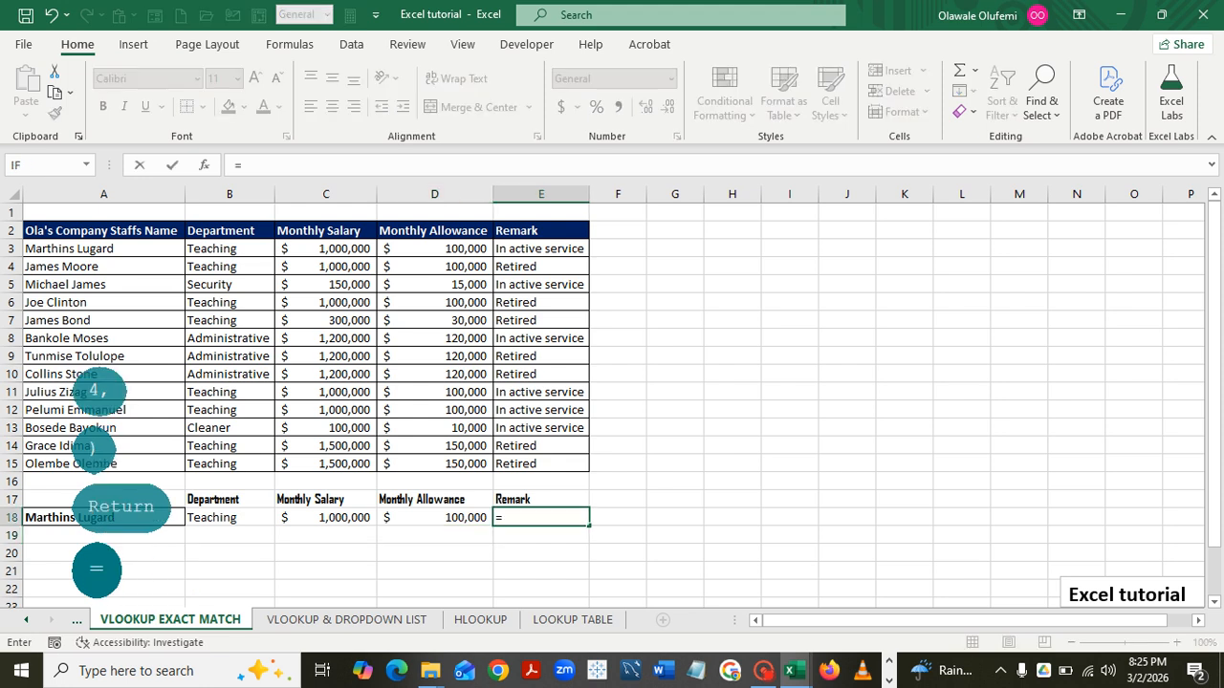
pyautogui.write('v')
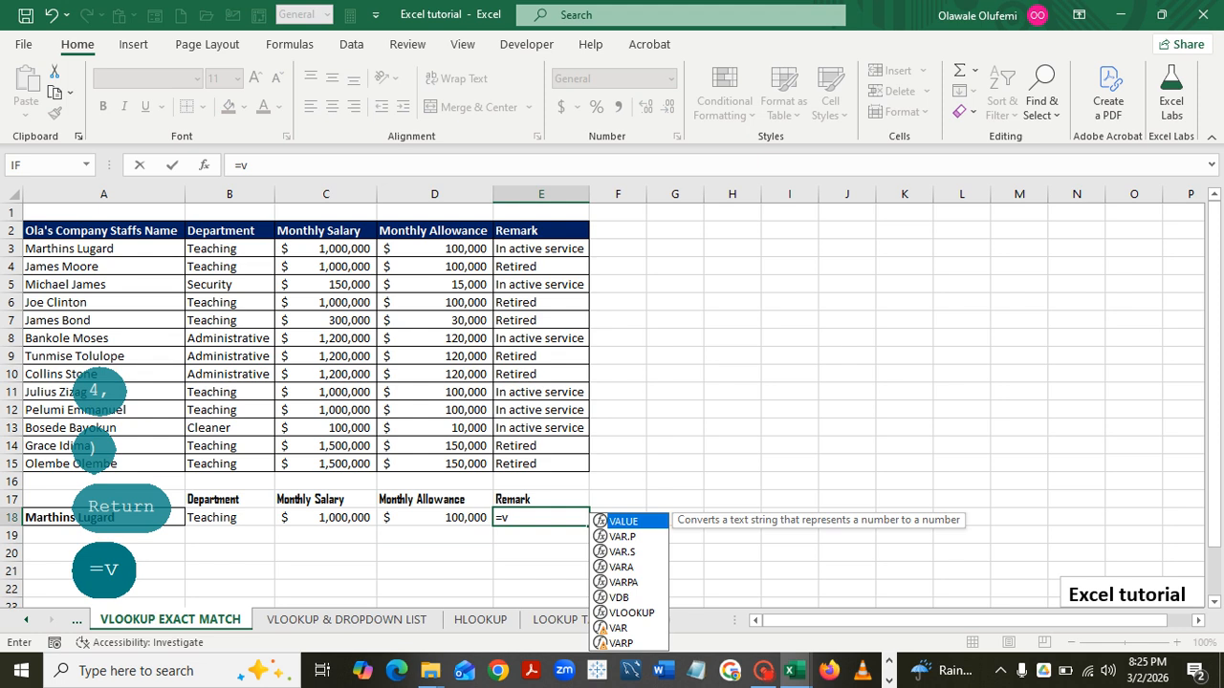
pyautogui.press('Down')
pyautogui.press('Down')
pyautogui.press('Down')
pyautogui.press('Down')
pyautogui.press('Down')
pyautogui.press('Down')
pyautogui.press('Tab')
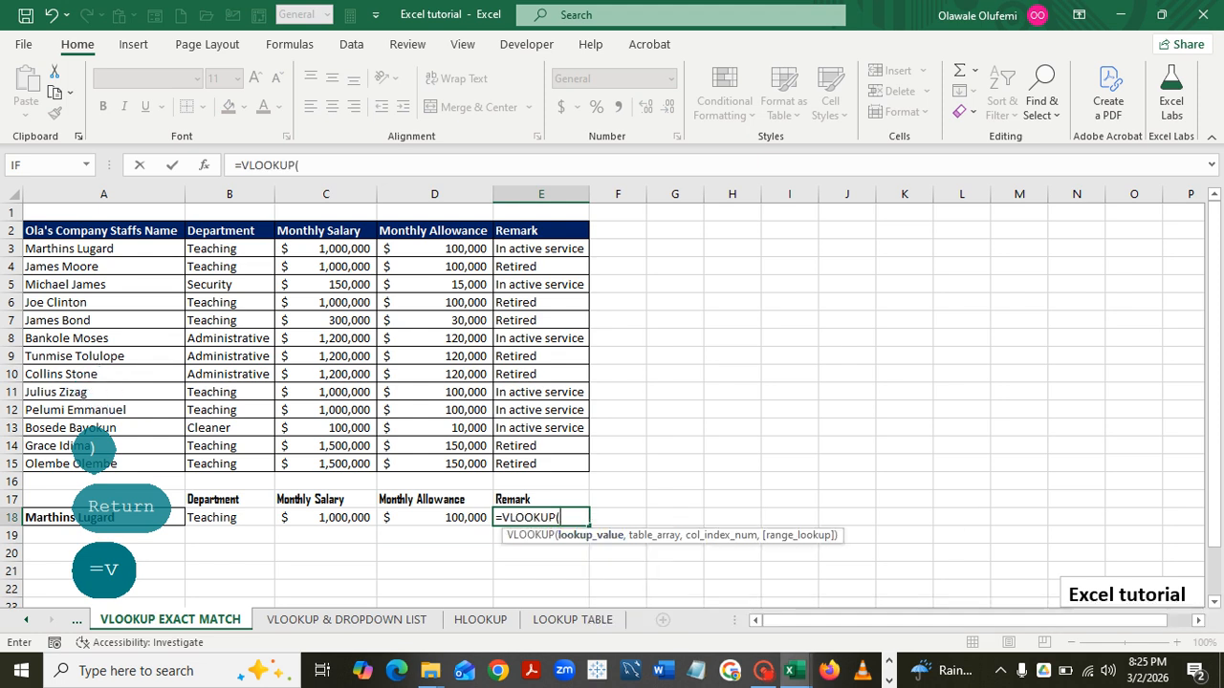
pyautogui.click(103, 517)
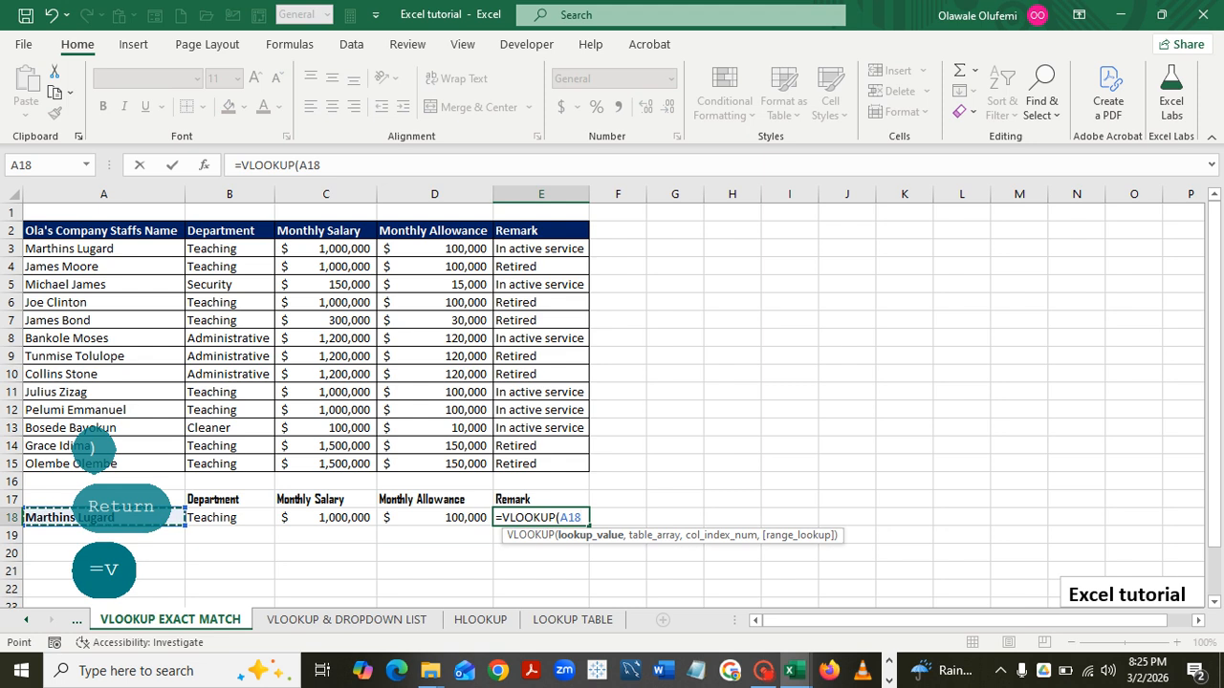
pyautogui.write(',')
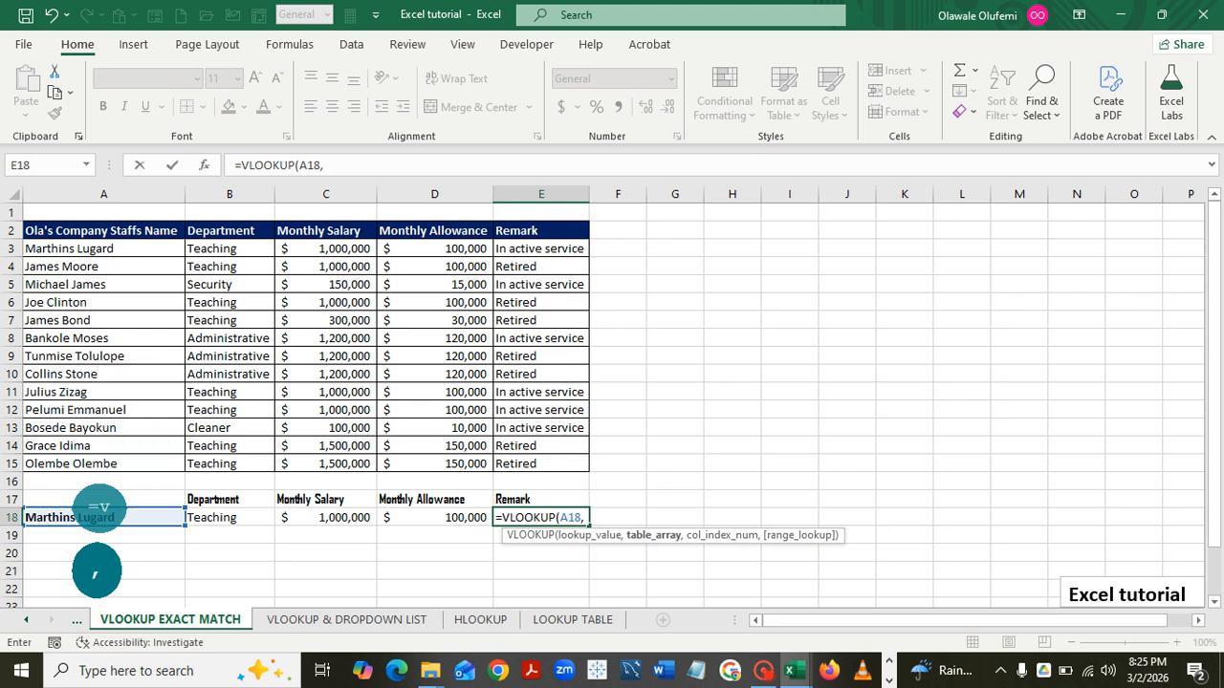
pyautogui.moveTo(96, 230); pyautogui.dragTo(584, 466)
pyautogui.write(',')
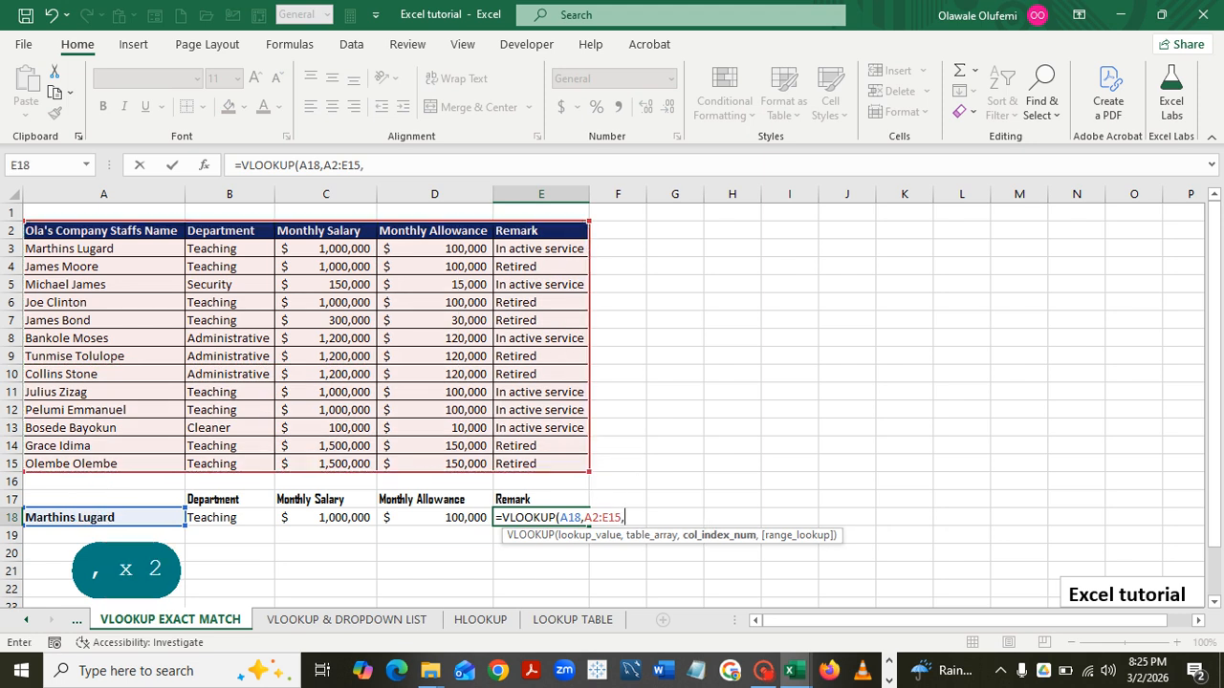
pyautogui.write('5,')
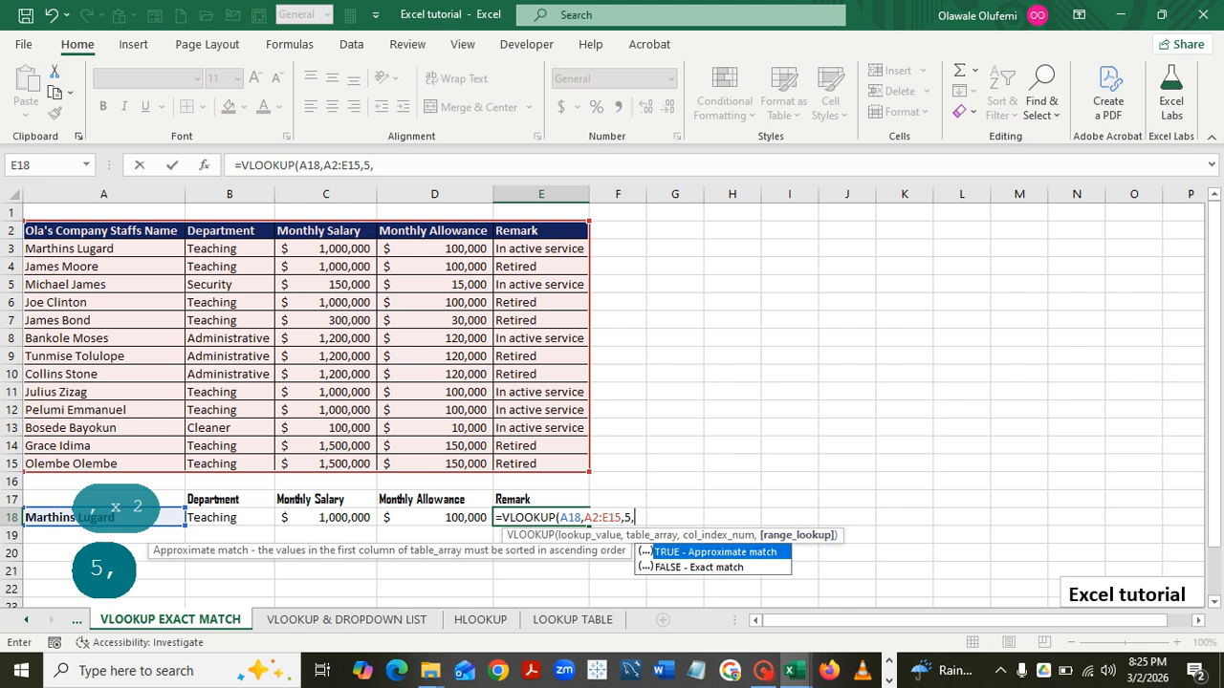
pyautogui.doubleClick(699, 568)
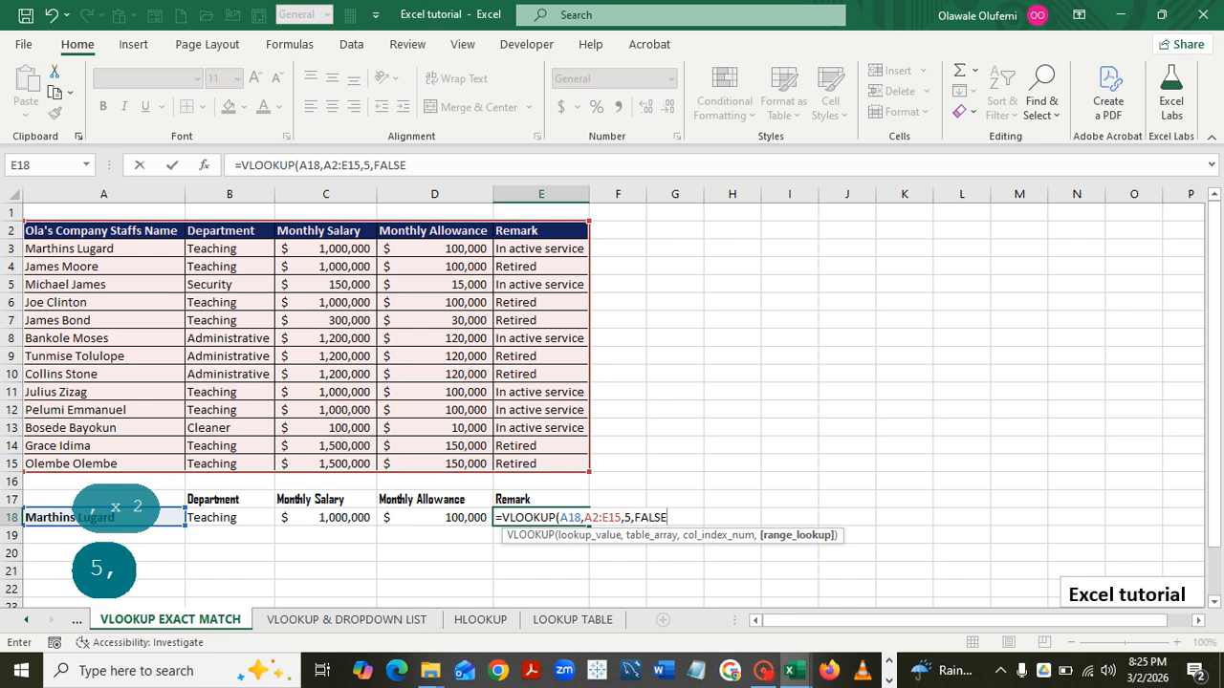
pyautogui.write(')')
pyautogui.press('Return')
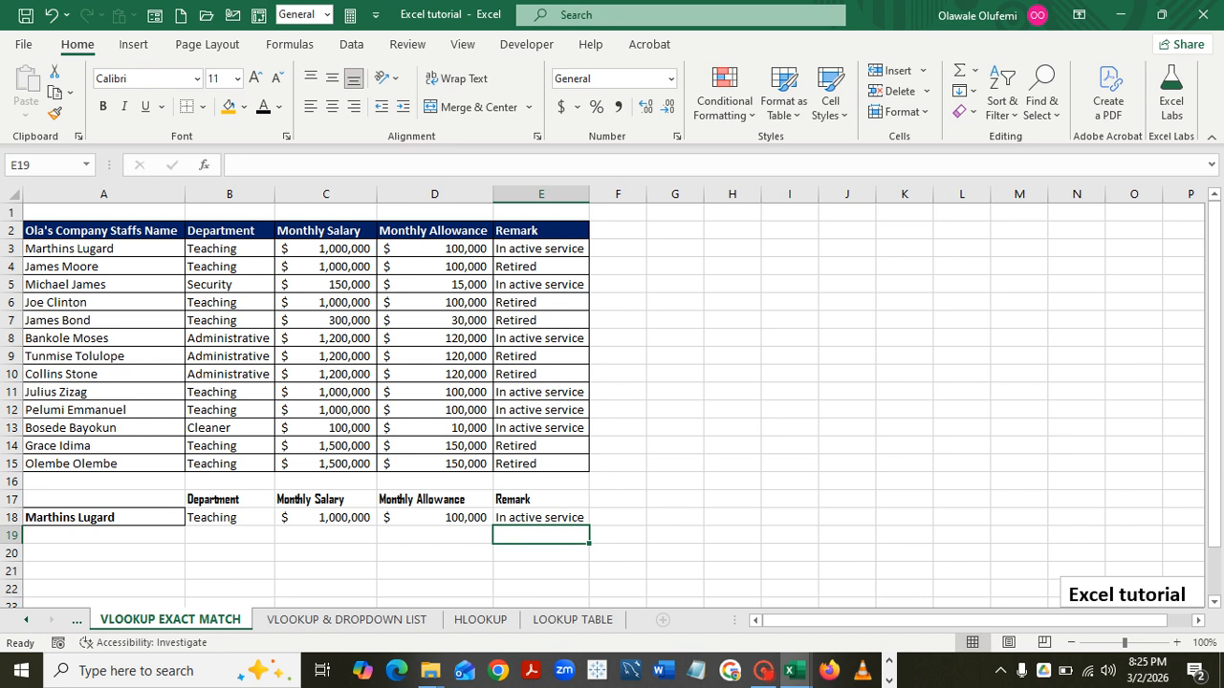
# Replace the staff name in cell A18 with the full name listed in cell A5 to test the lookup formulas.
pyautogui.click(103, 517)
pyautogui.press('F2')
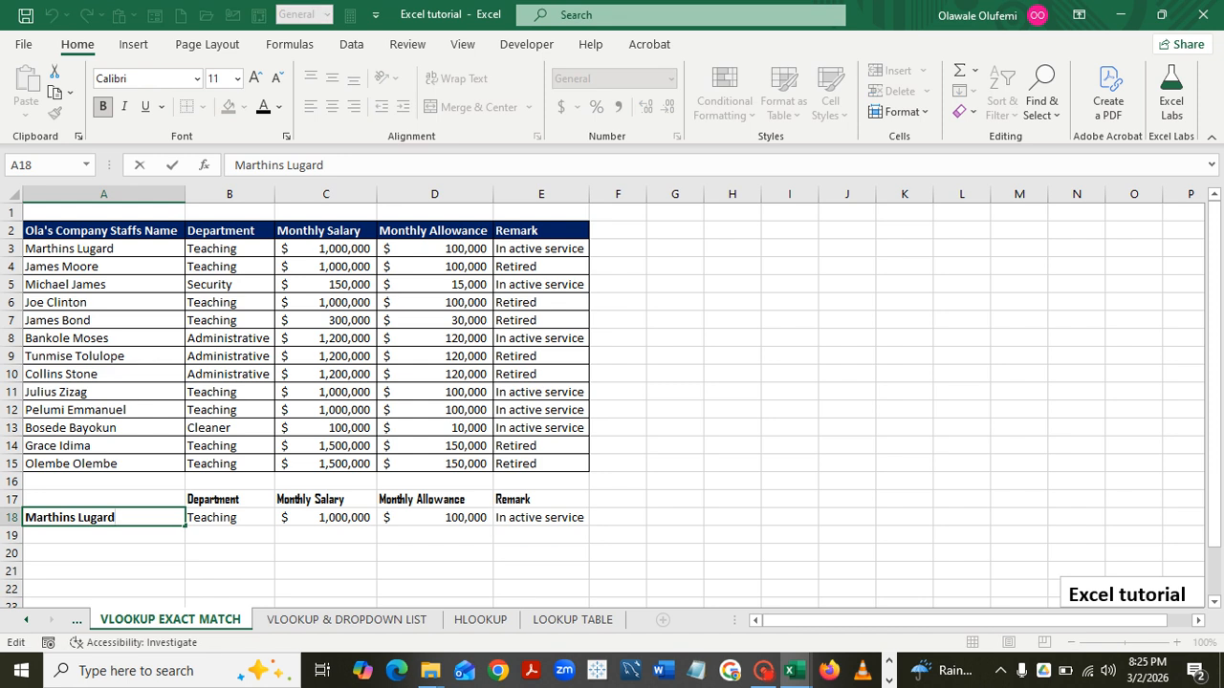
pyautogui.press('BackSpace')
pyautogui.press('BackSpace')
pyautogui.press('BackSpace')
pyautogui.press('BackSpace')
pyautogui.press('BackSpace')
pyautogui.press('BackSpace')
pyautogui.press('BackSpace')
pyautogui.press('BackSpace')
pyautogui.press('BackSpace')
pyautogui.press('BackSpace')
pyautogui.press('BackSpace')
pyautogui.press('BackSpace')
pyautogui.press('BackSpace')
pyautogui.press('BackSpace')
pyautogui.press('BackSpace')
pyautogui.press('BackSpace')
pyautogui.press('BackSpace')
pyautogui.press('BackSpace')
pyautogui.press('BackSpace')
pyautogui.press('BackSpace')
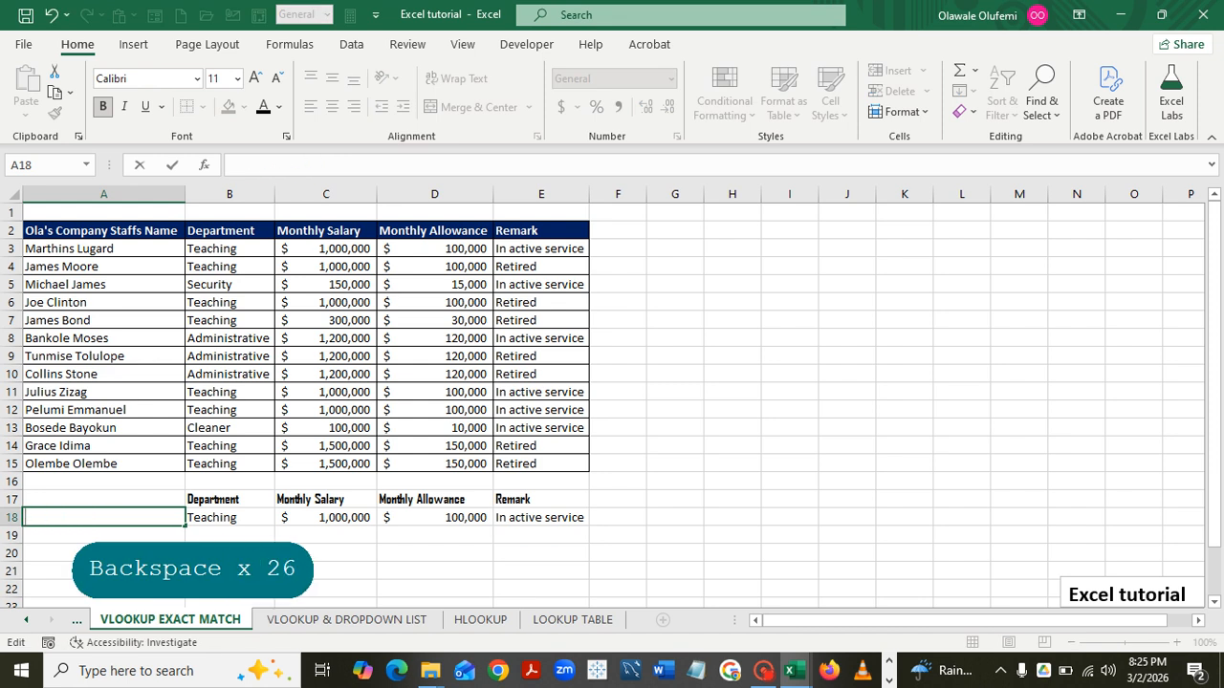
pyautogui.press('capslock')
pyautogui.write('M')
pyautogui.press('capslock')
pyautogui.write('ichael')
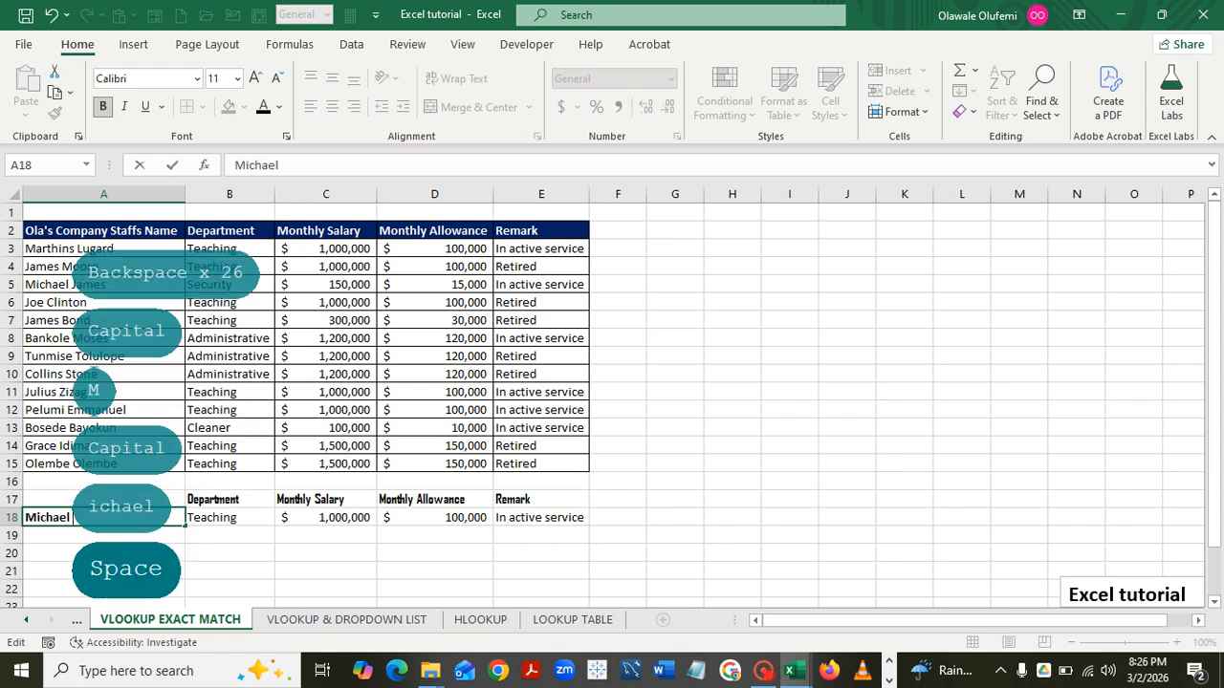
pyautogui.press('capslock')
pyautogui.write('J')
pyautogui.press('capslock')
pyautogui.write('am')
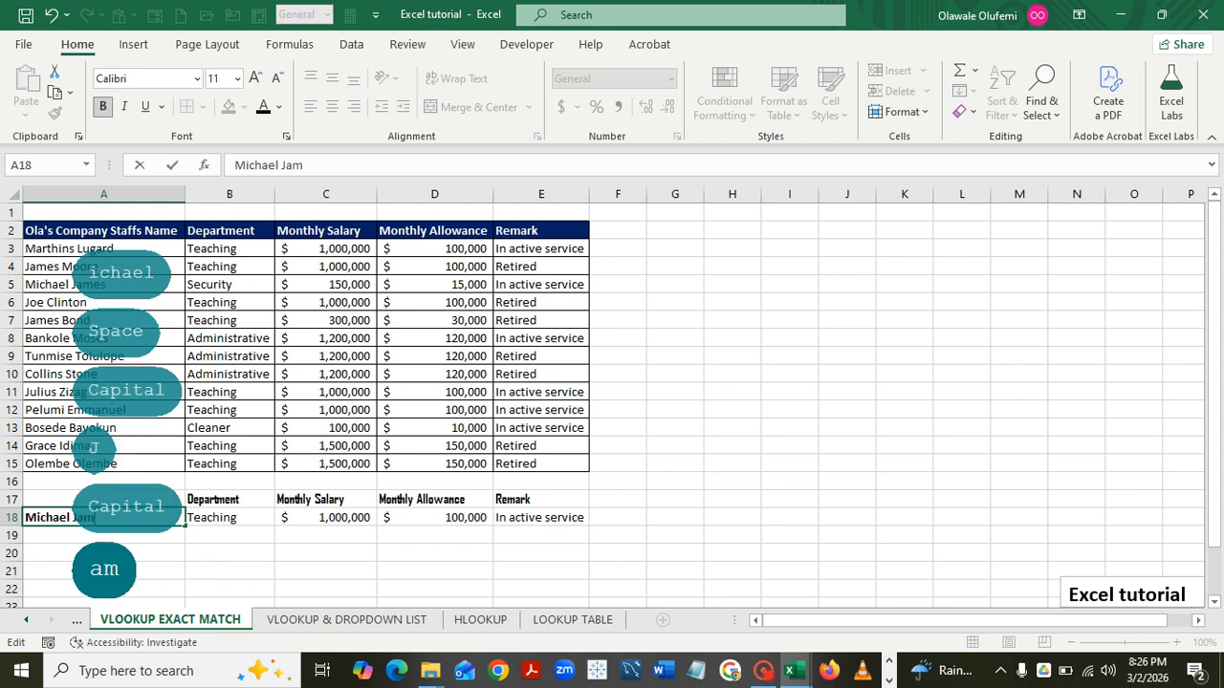
pyautogui.write('es')
pyautogui.press('Return')
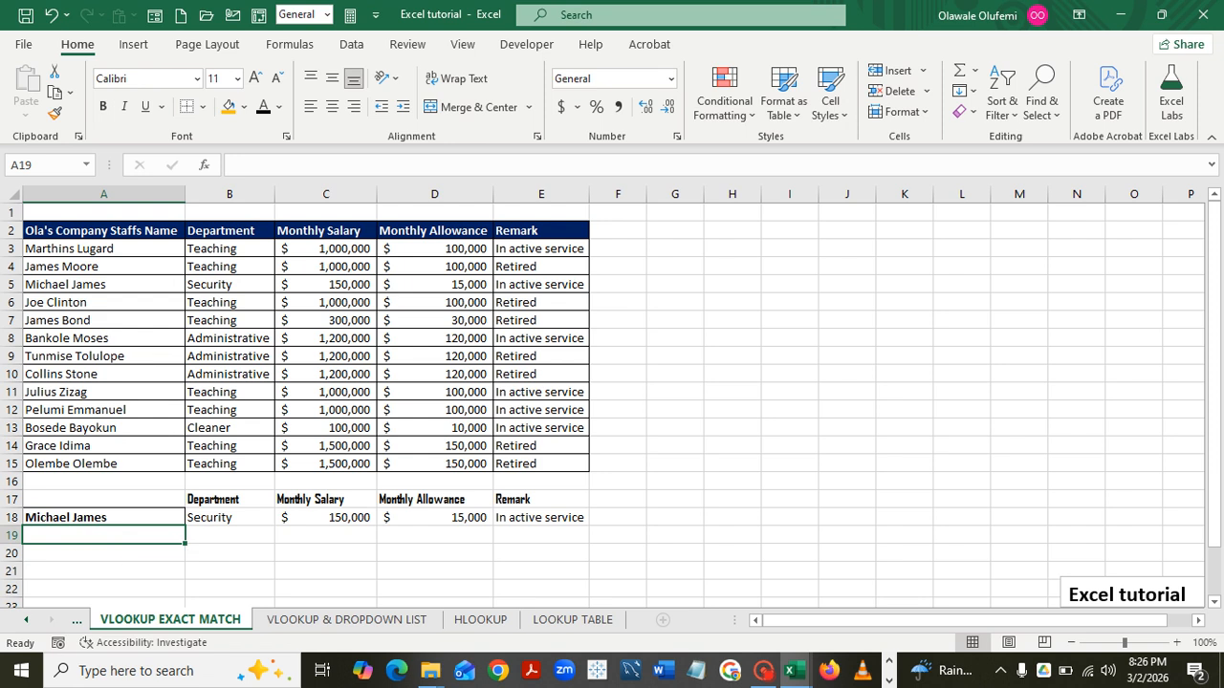
pyautogui.click(103, 517)
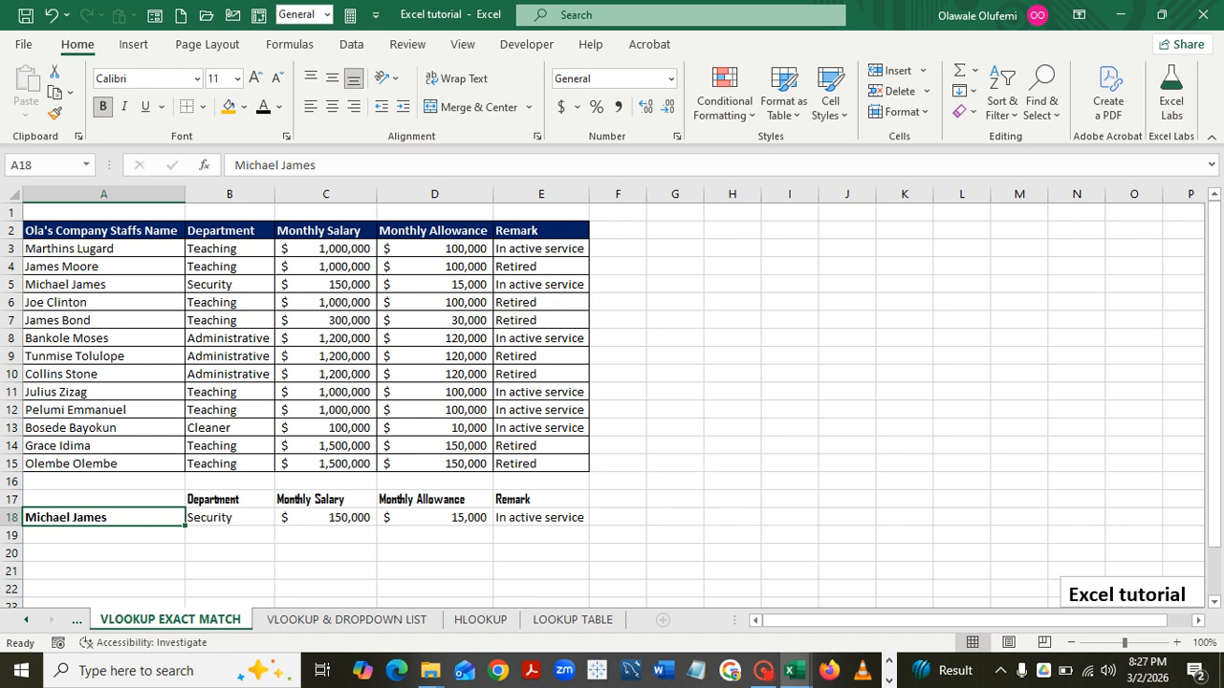
# On the VLOOKUP & DROPDOWN LIST sheet, add List data validation to cell A17 with the source =$A$2:$A$14.
pyautogui.click(347, 620)
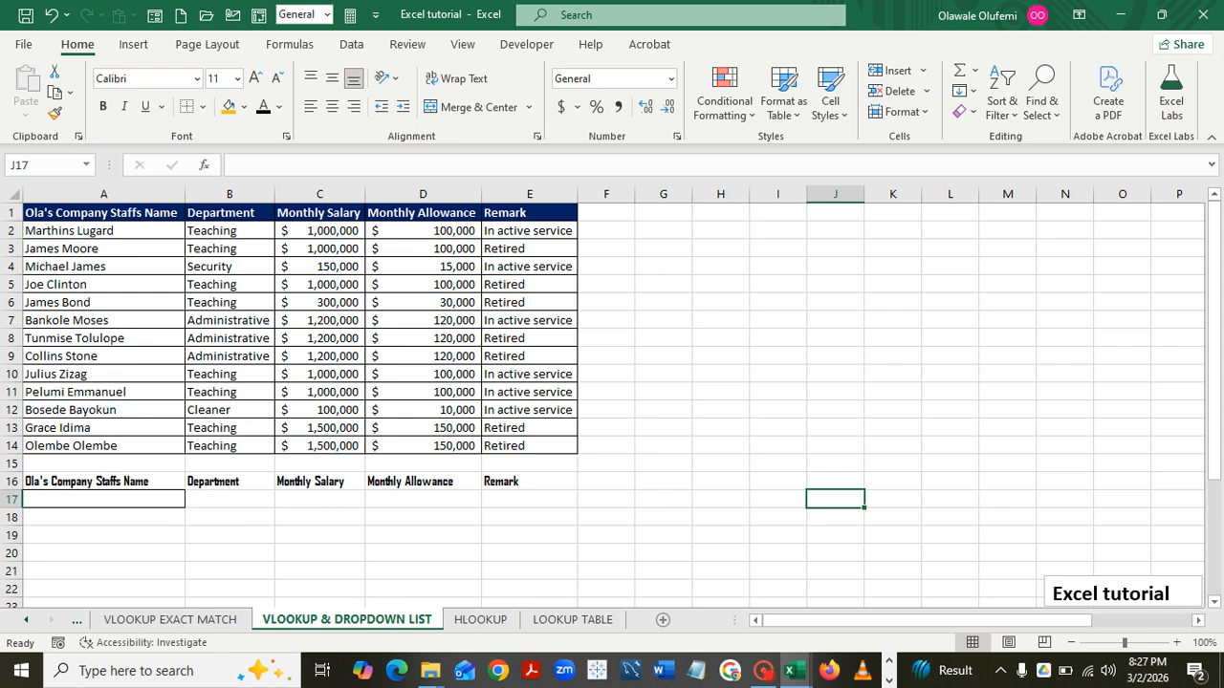
pyautogui.click(103, 499)
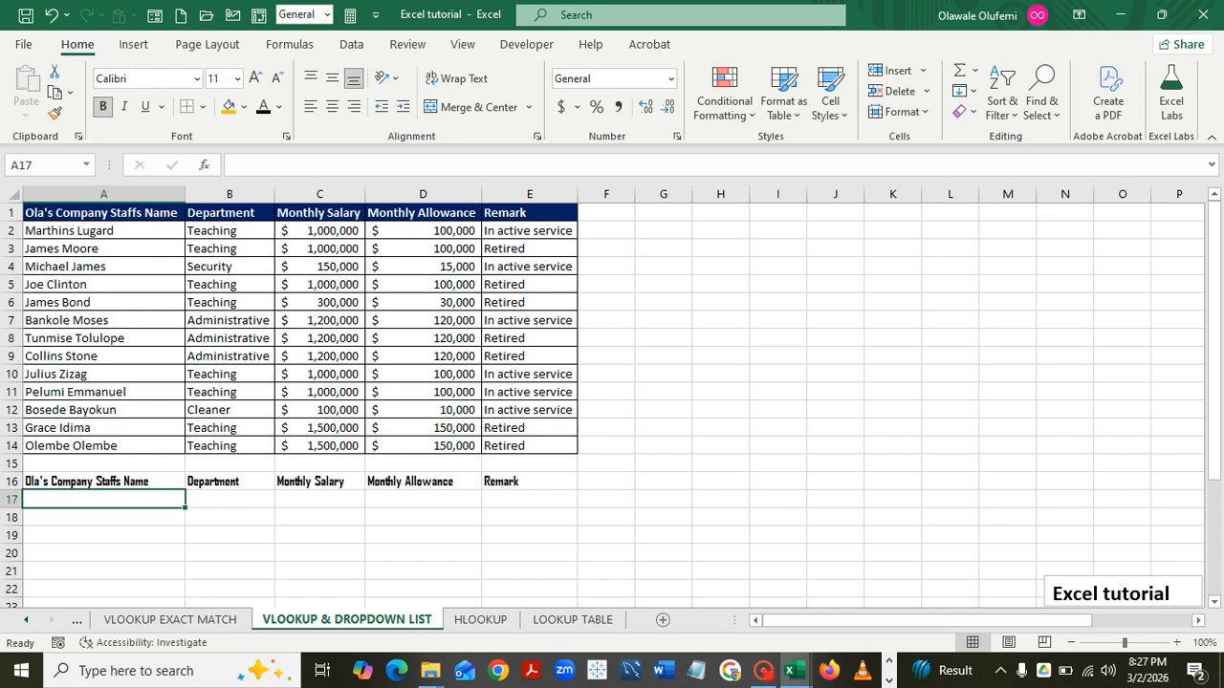
pyautogui.click(351, 44)
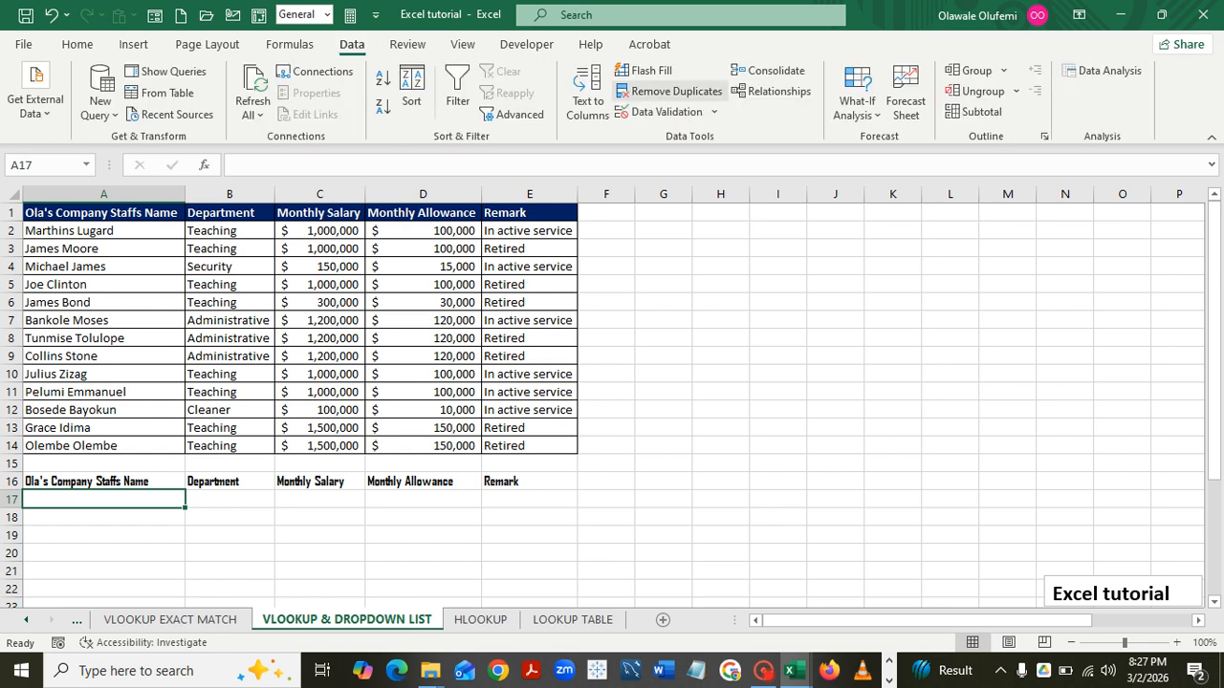
pyautogui.click(714, 112)
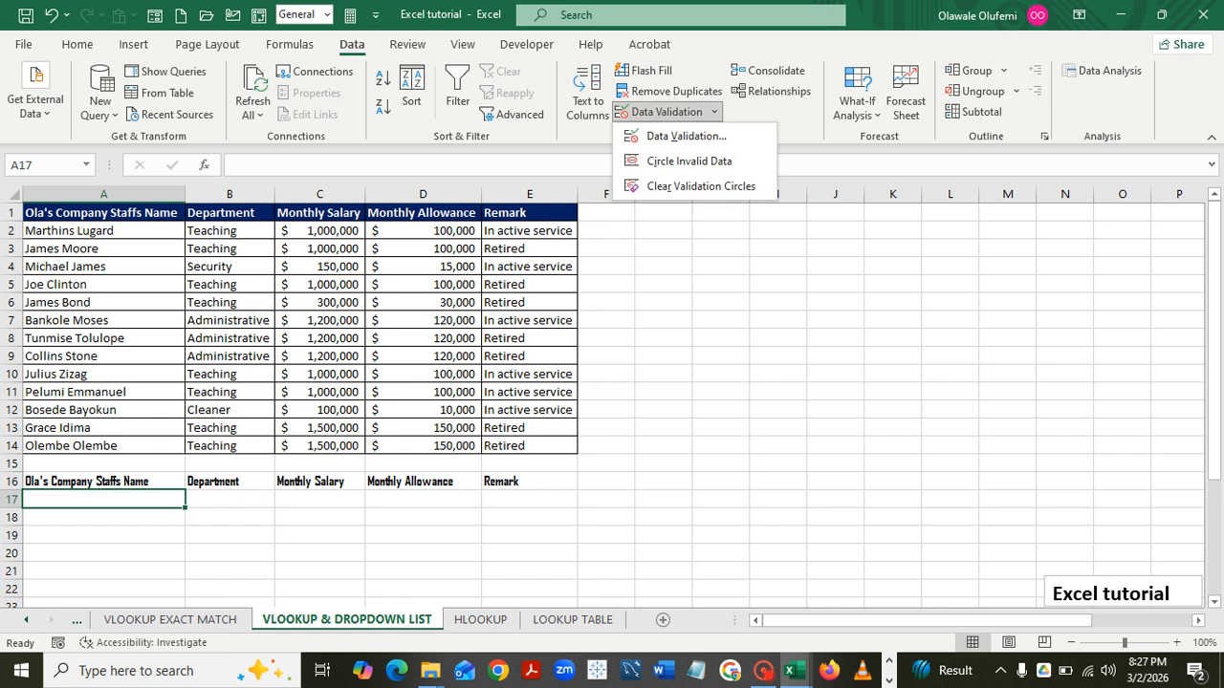
pyautogui.click(686, 136)
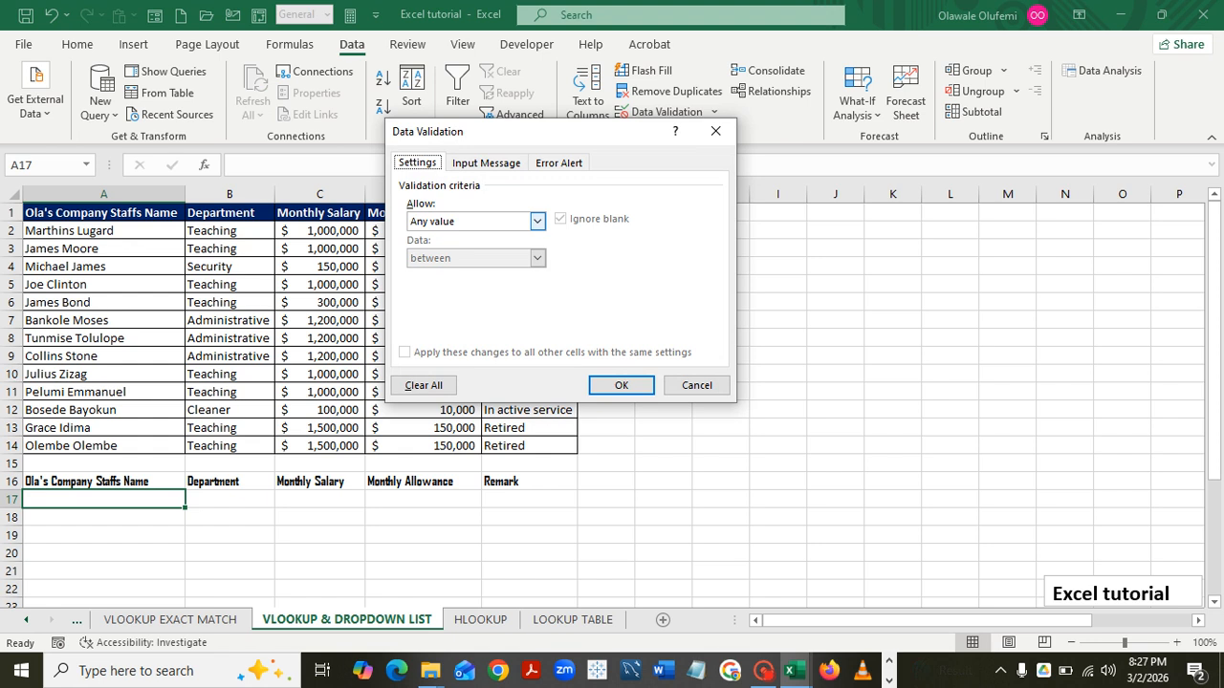
pyautogui.click(536, 221)
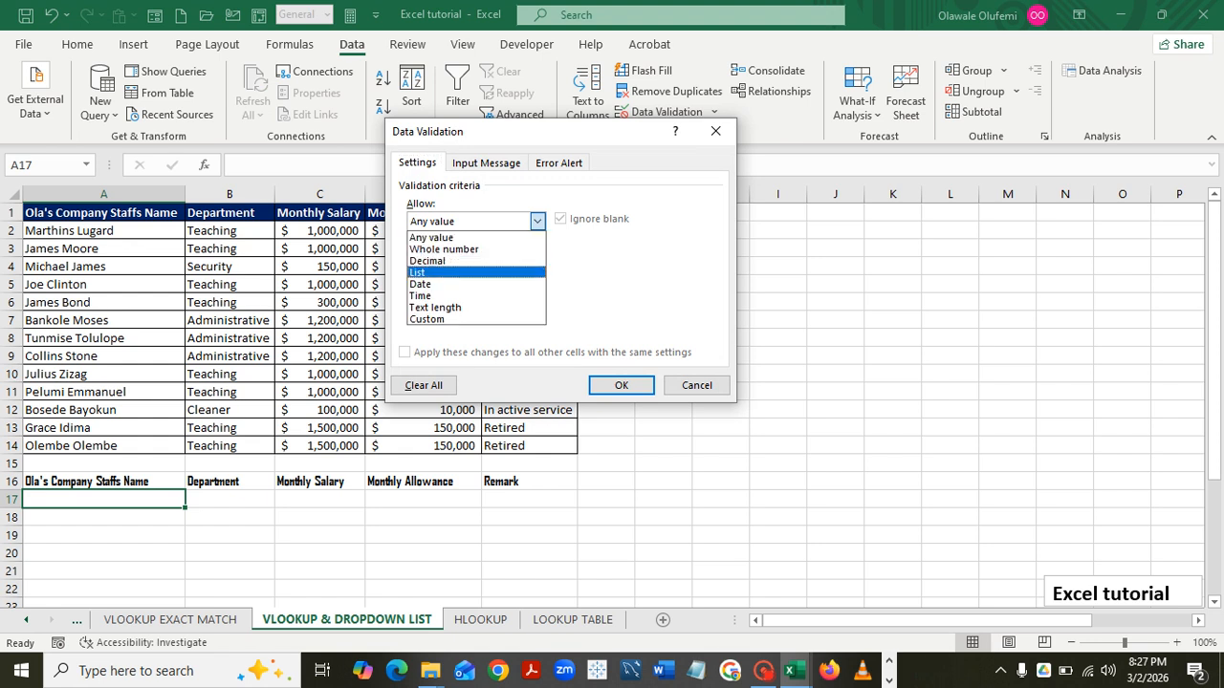
pyautogui.click(439, 274)
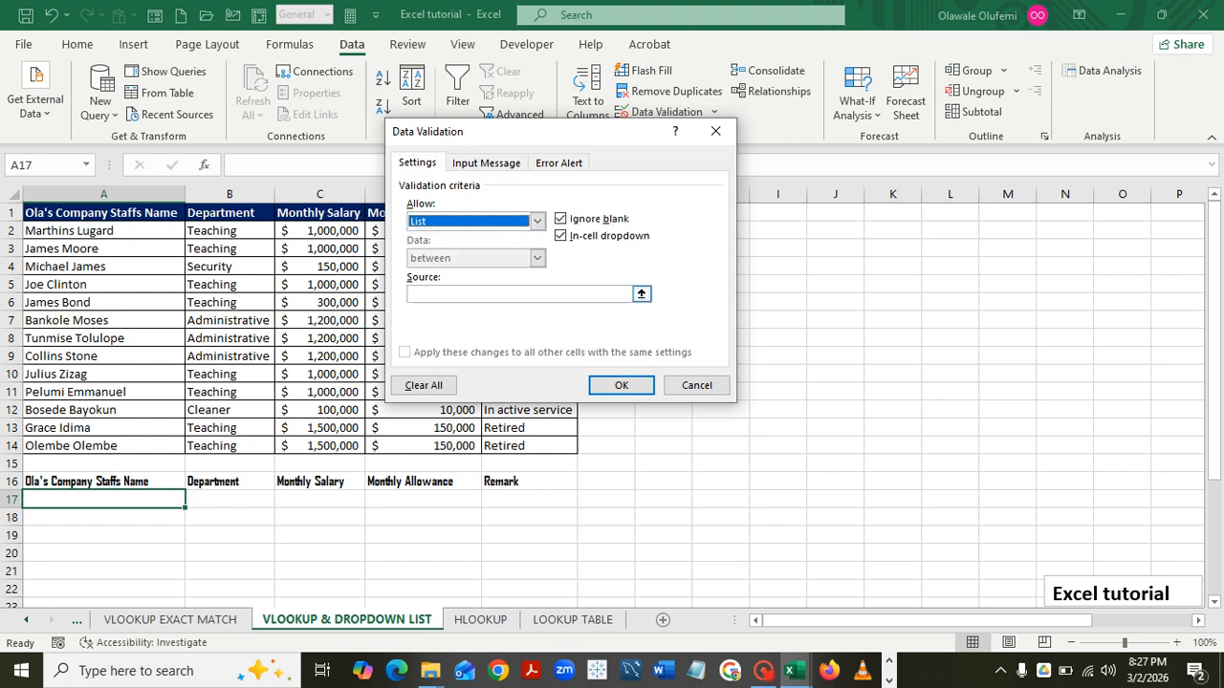
pyautogui.click(640, 293)
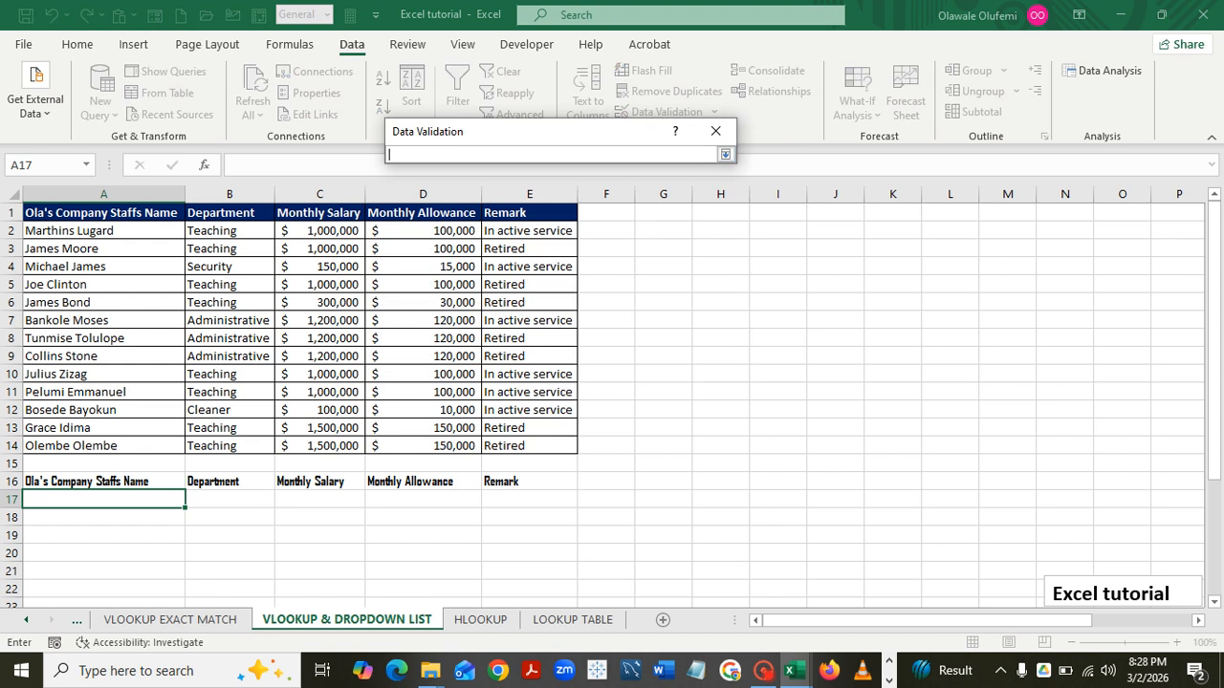
pyautogui.moveTo(181, 231); pyautogui.dragTo(188, 446)
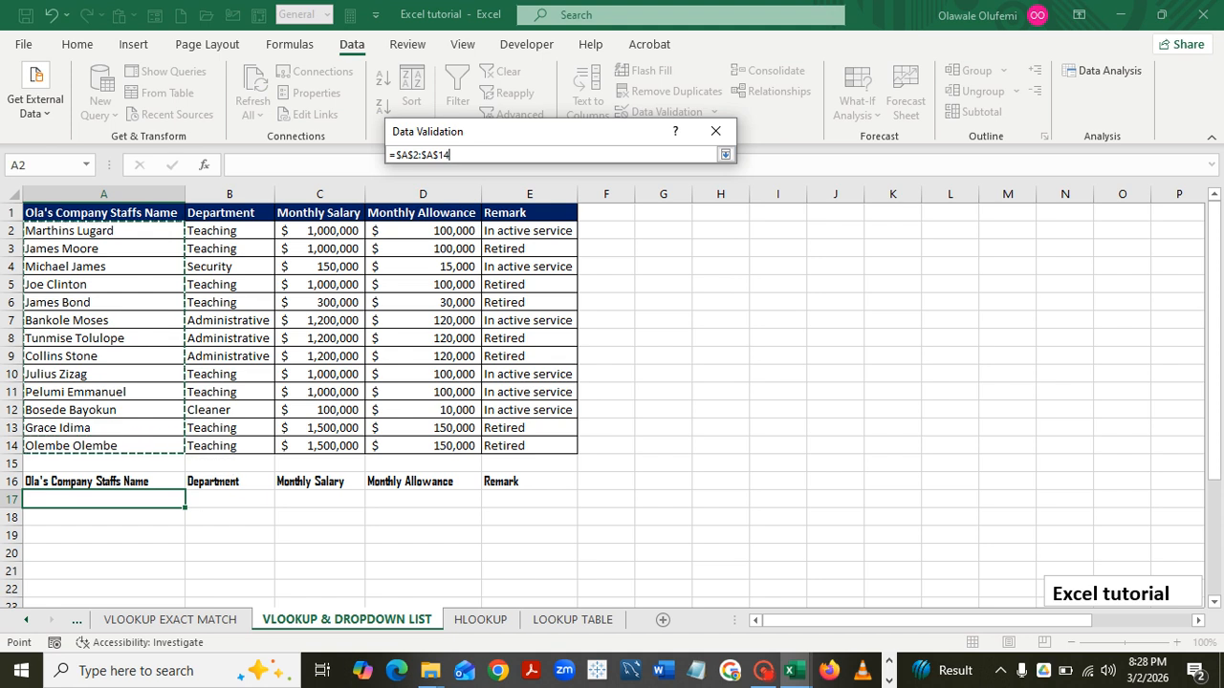
pyautogui.press('Return')
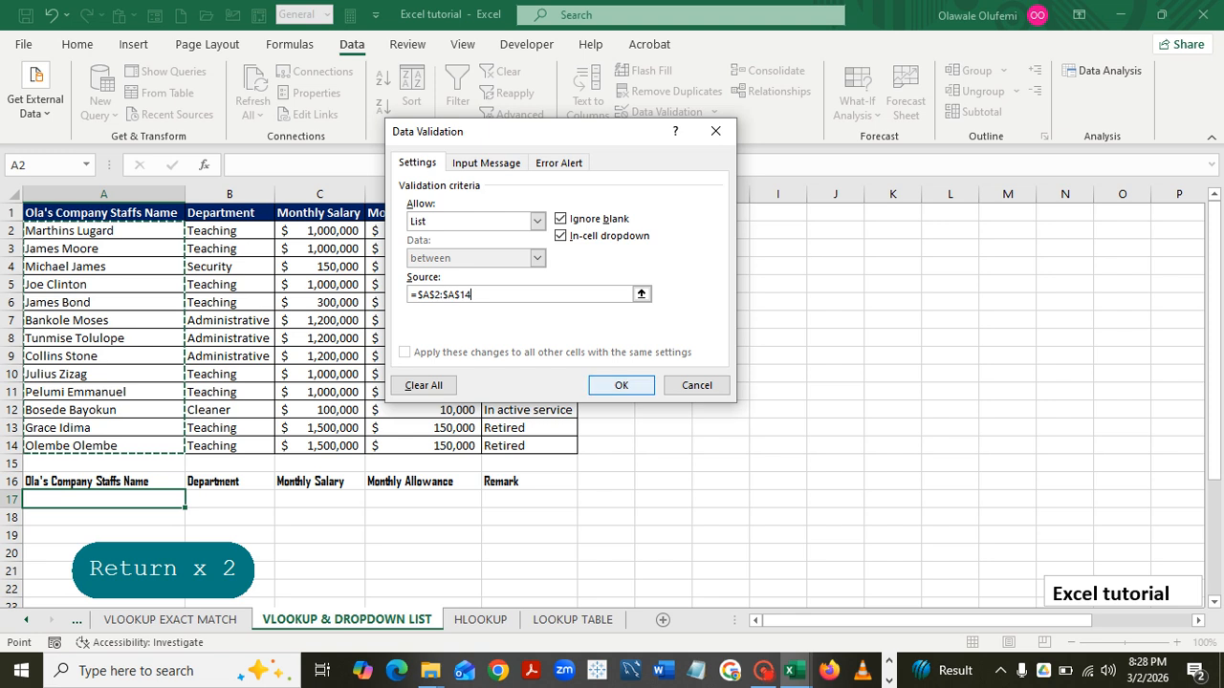
pyautogui.press('Return')
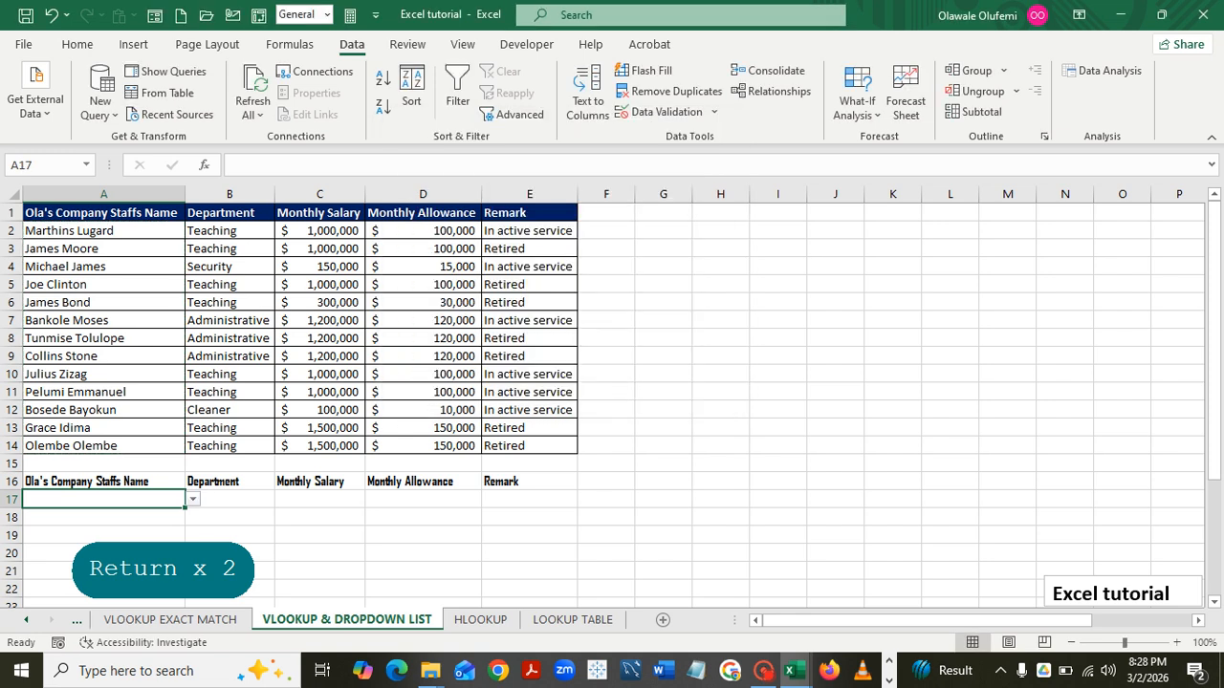
# Choose the first staff member from the dropdown list in cell A17 and select the Department result cell B17.
pyautogui.hotkey('alt', 'Down')
pyautogui.press('Down')
pyautogui.press('Down')
pyautogui.press('Down')
pyautogui.press('Down')
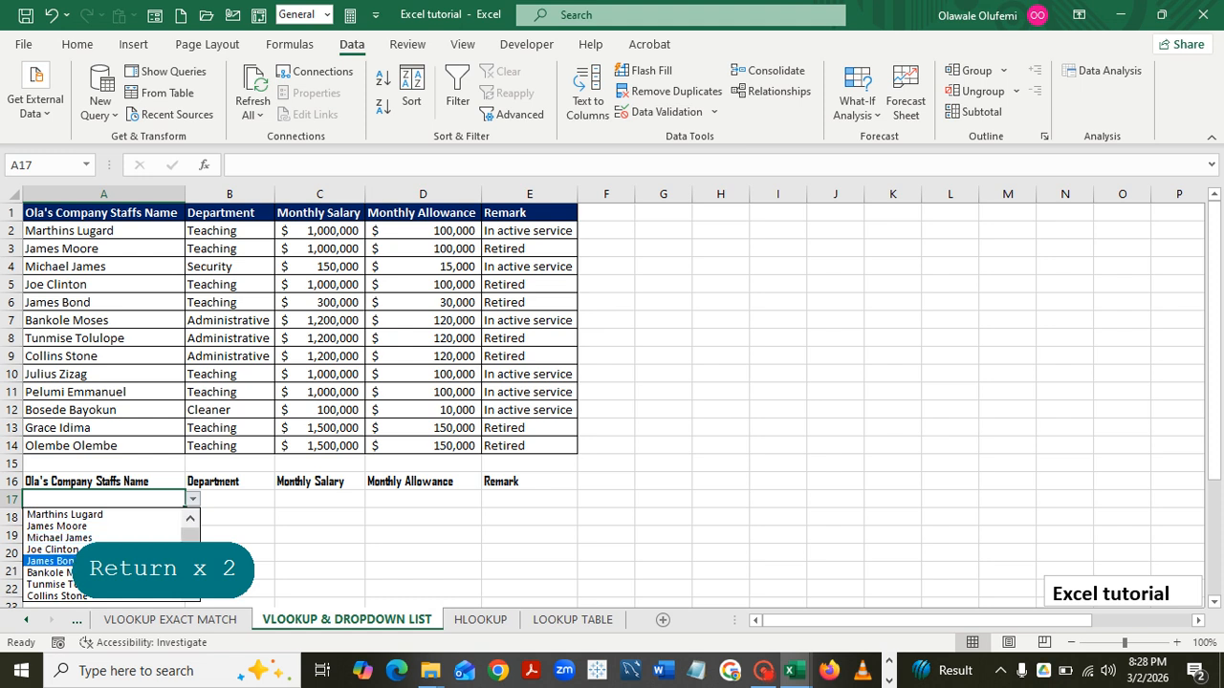
pyautogui.press('Down')
pyautogui.press('Down')
pyautogui.press('Up')
pyautogui.press('Up')
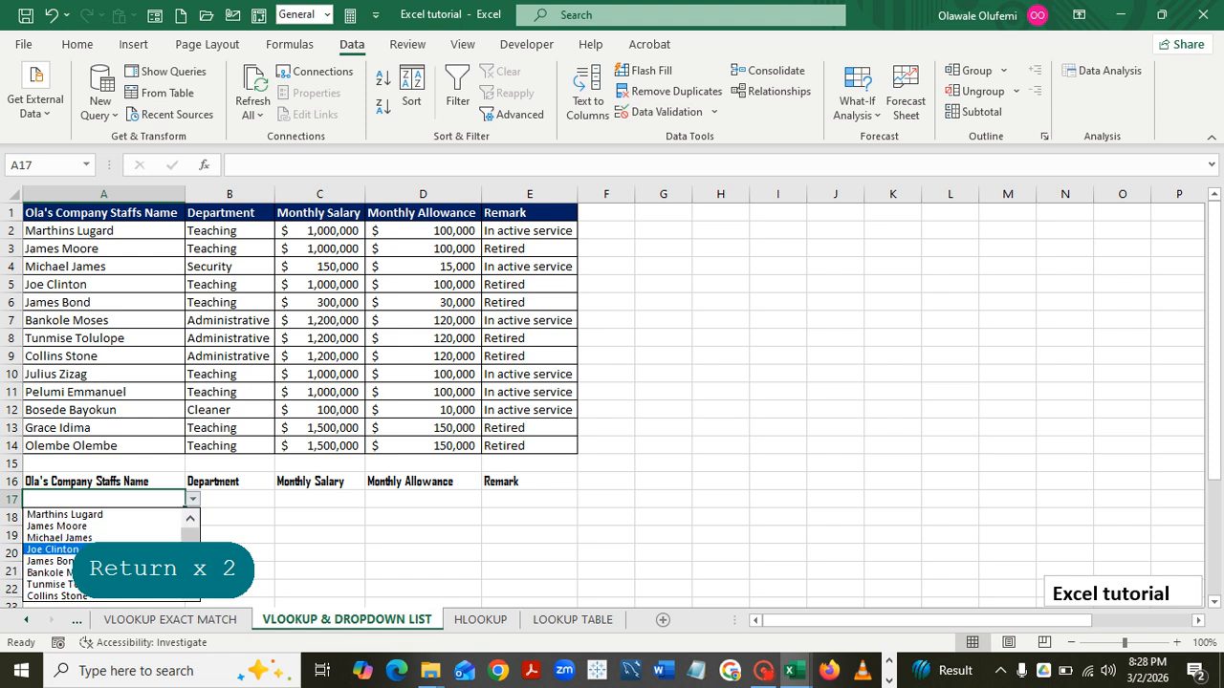
pyautogui.moveTo(190, 538)
pyautogui.mouseDown()
pyautogui.moveTo(191, 565)
pyautogui.moveTo(190, 544)
pyautogui.mouseUp()
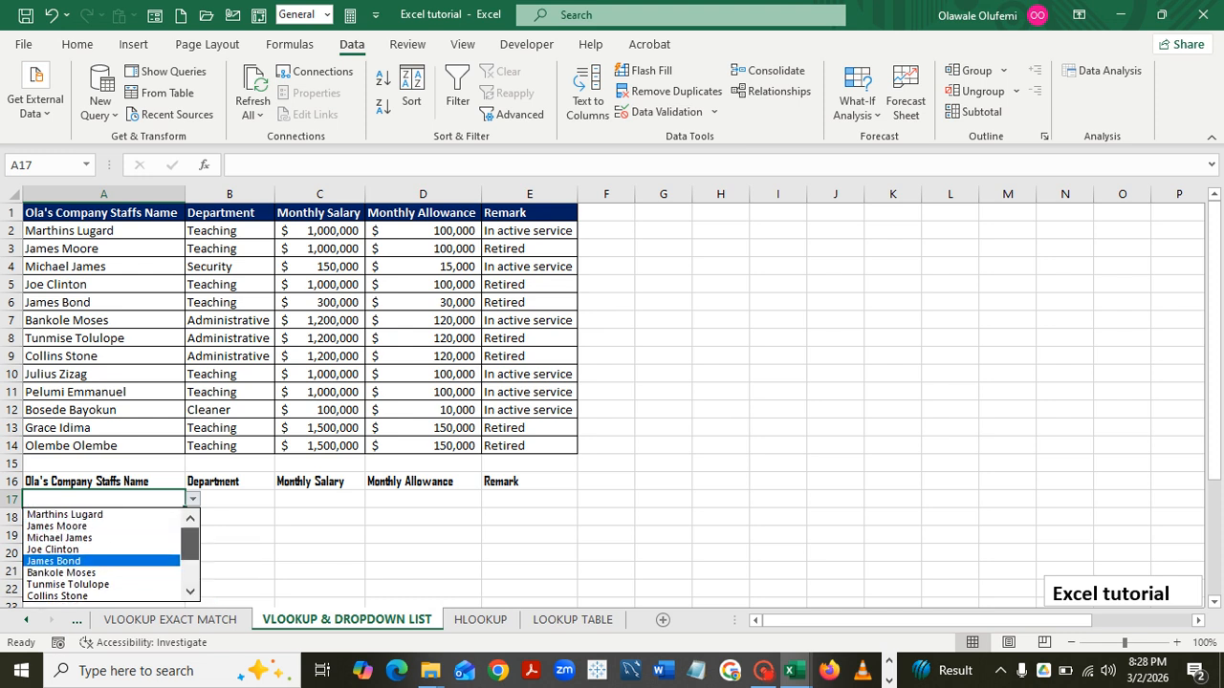
pyautogui.press('Up')
pyautogui.press('Up')
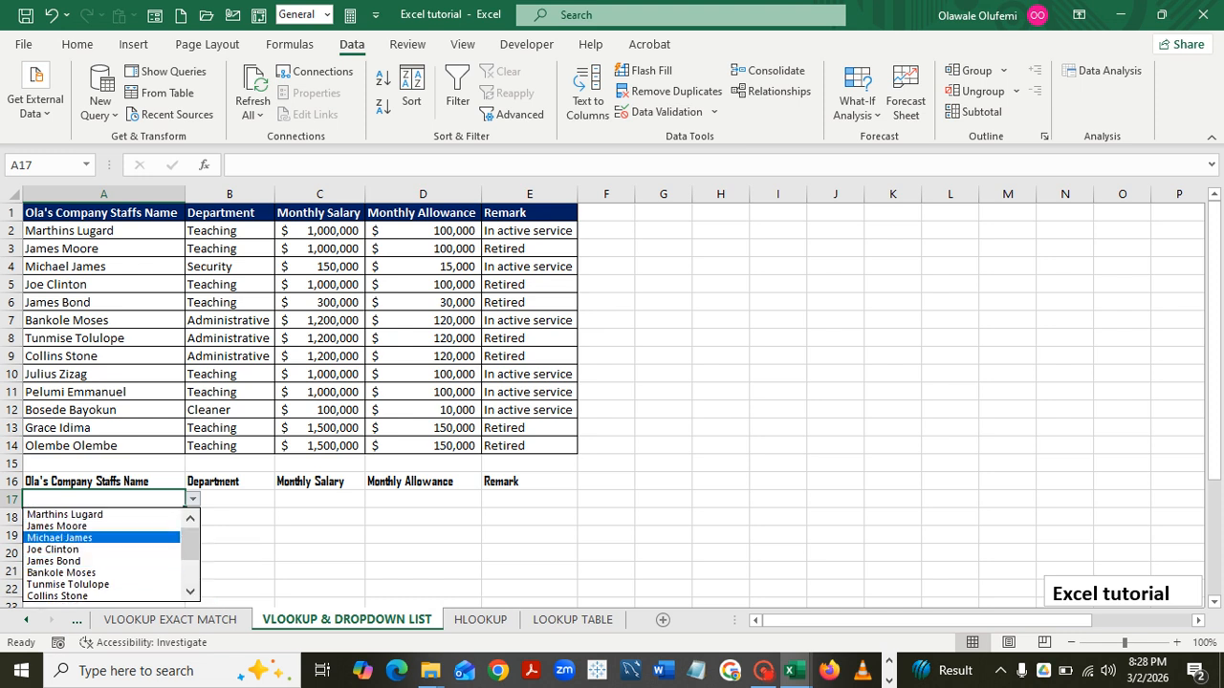
pyautogui.press('Down')
pyautogui.press('Down')
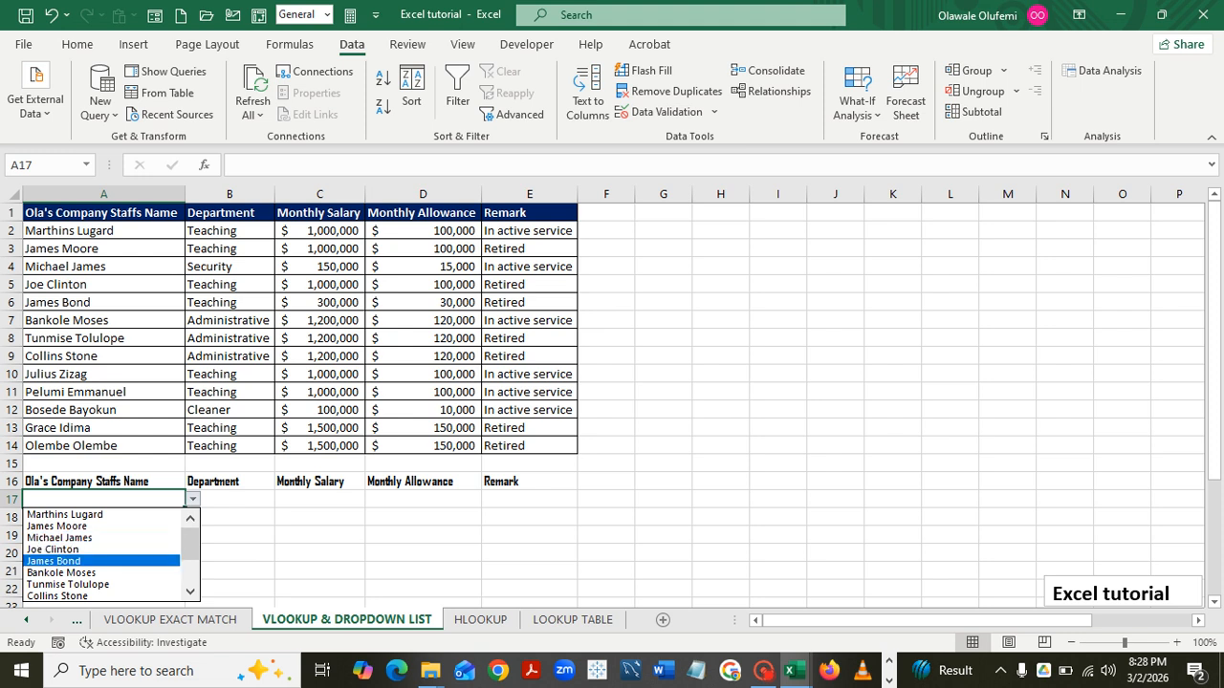
pyautogui.press('Up')
pyautogui.press('Up')
pyautogui.press('Up')
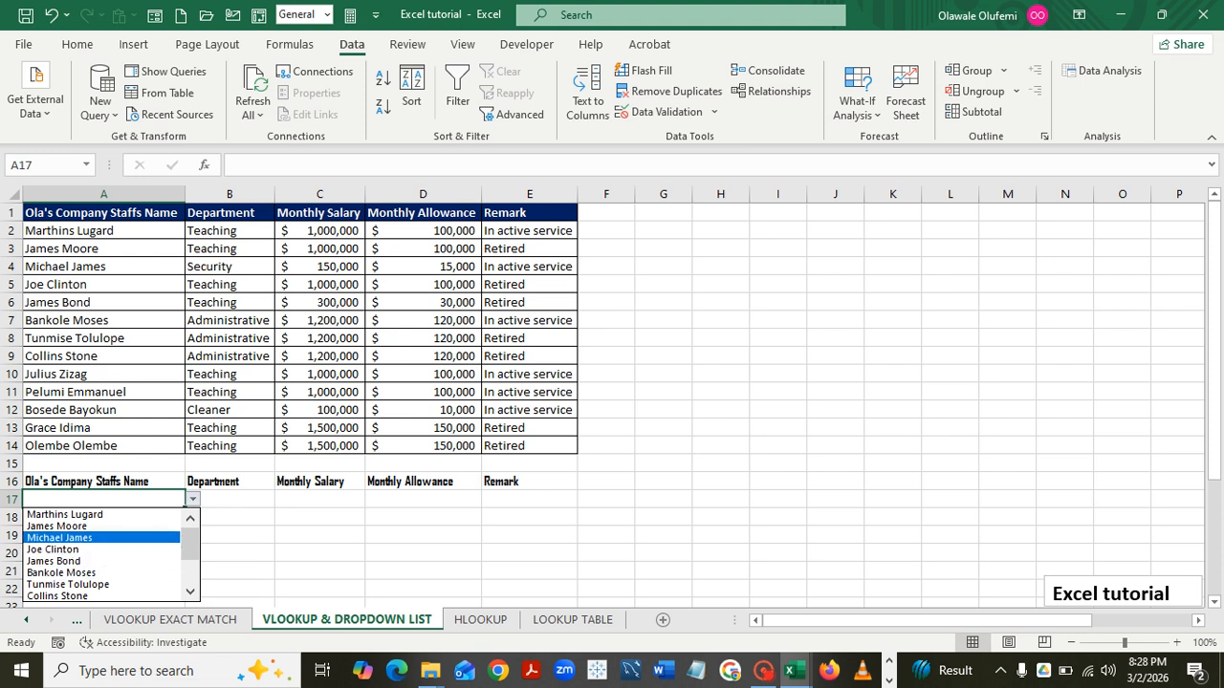
pyautogui.press('Down')
pyautogui.press('Up')
pyautogui.press('Up')
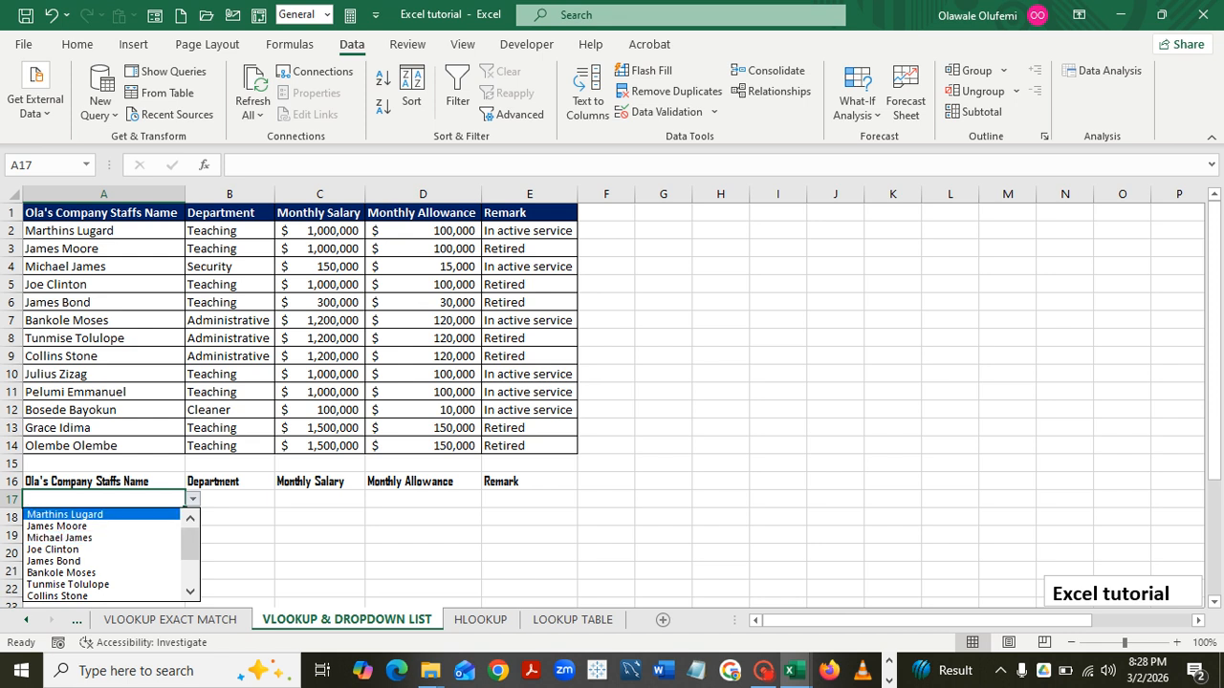
pyautogui.press('Return')
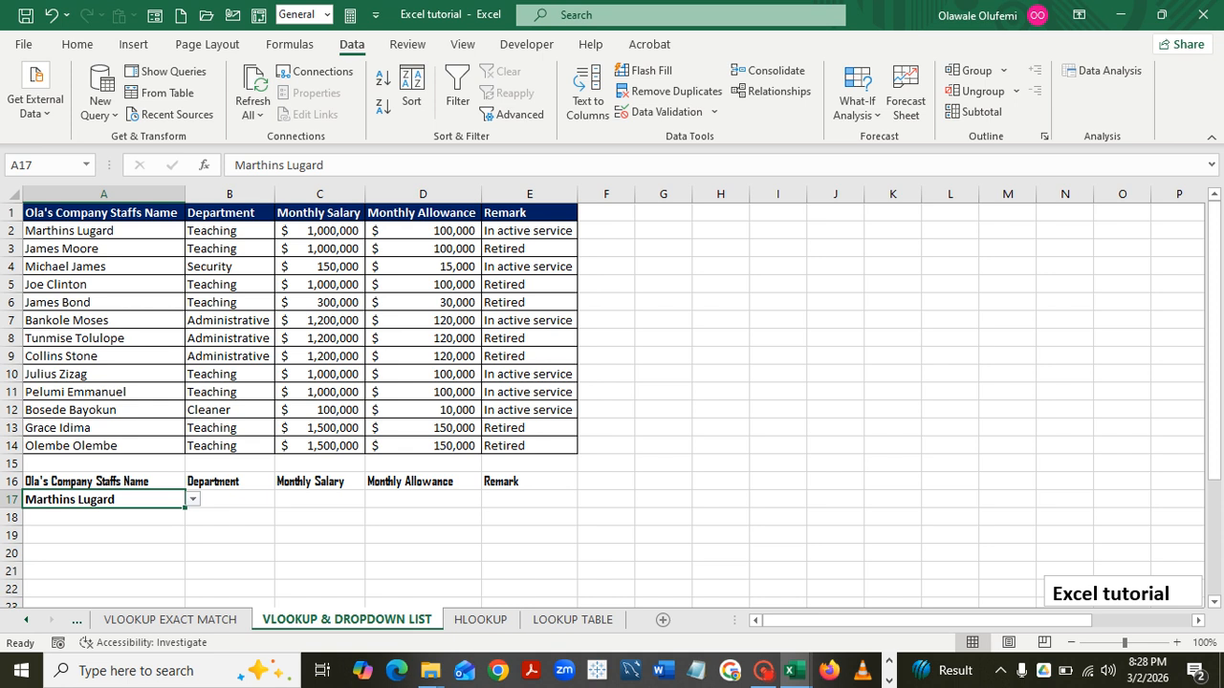
pyautogui.click(230, 499)
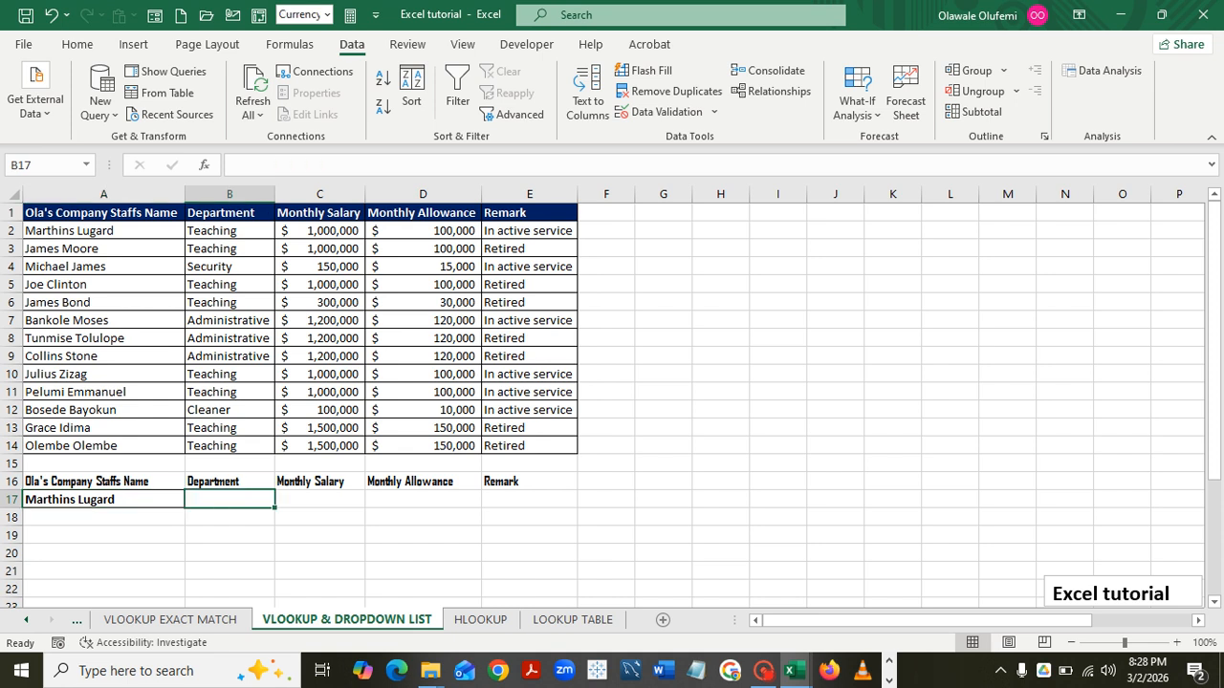
# Enter the exact-match formula =VLOOKUP(A17,A1:E14,2,FALSE) in cell B17 to look up the selected staff member's Department.
pyautogui.write('=v')
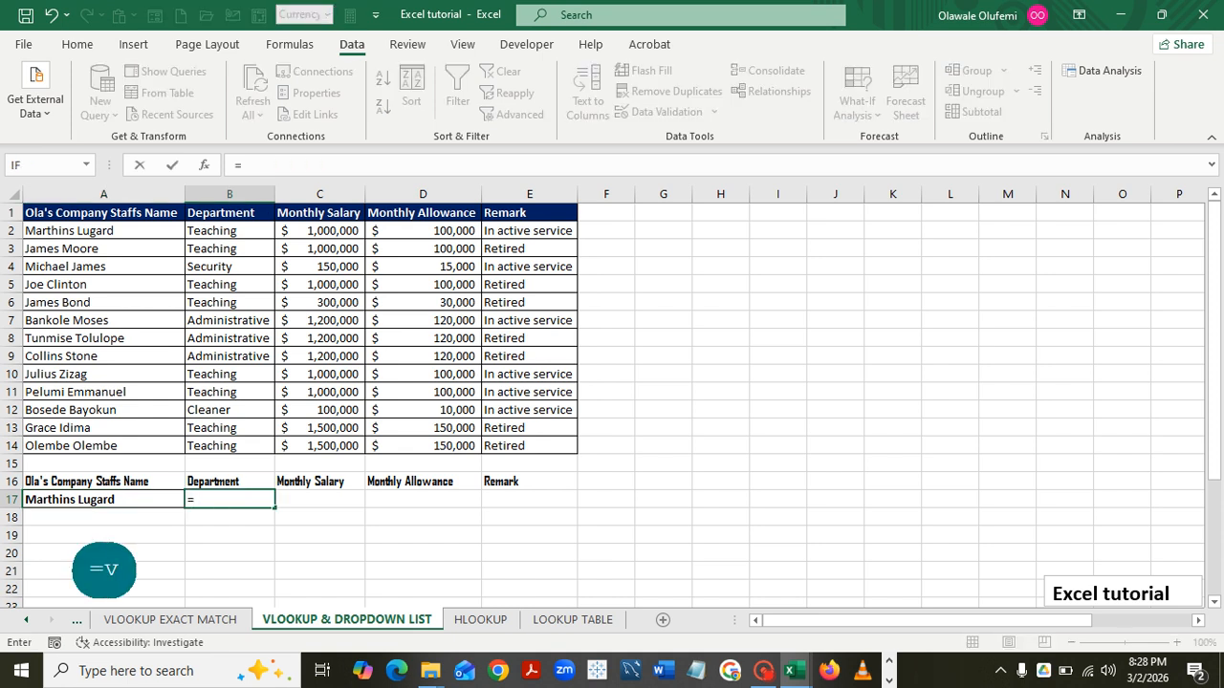
pyautogui.press('Down')
pyautogui.press('Down')
pyautogui.press('Down')
pyautogui.press('Down')
pyautogui.press('Down')
pyautogui.press('Down')
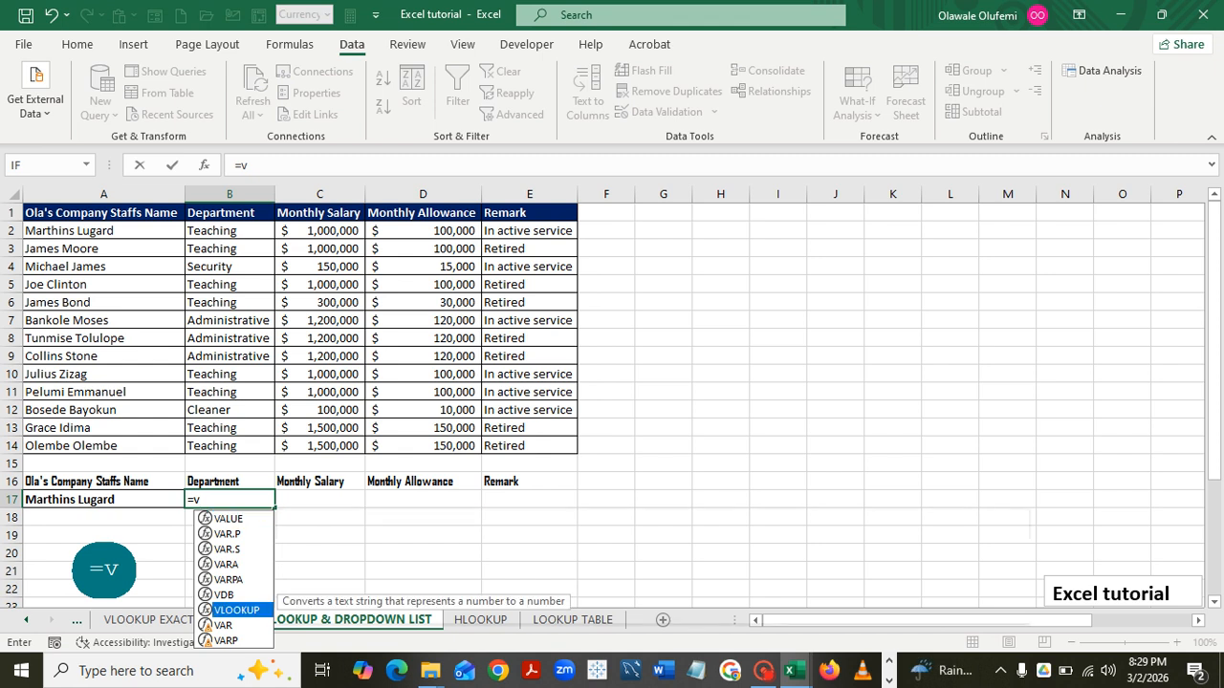
pyautogui.press('Tab')
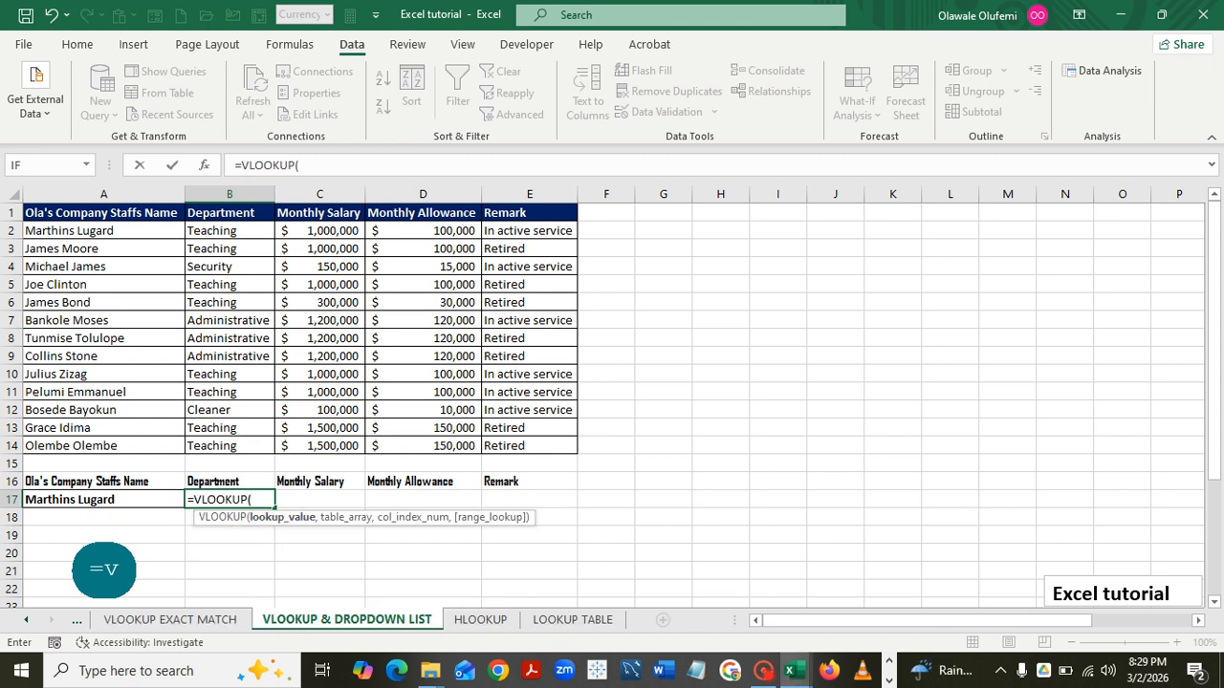
pyautogui.press('Left')
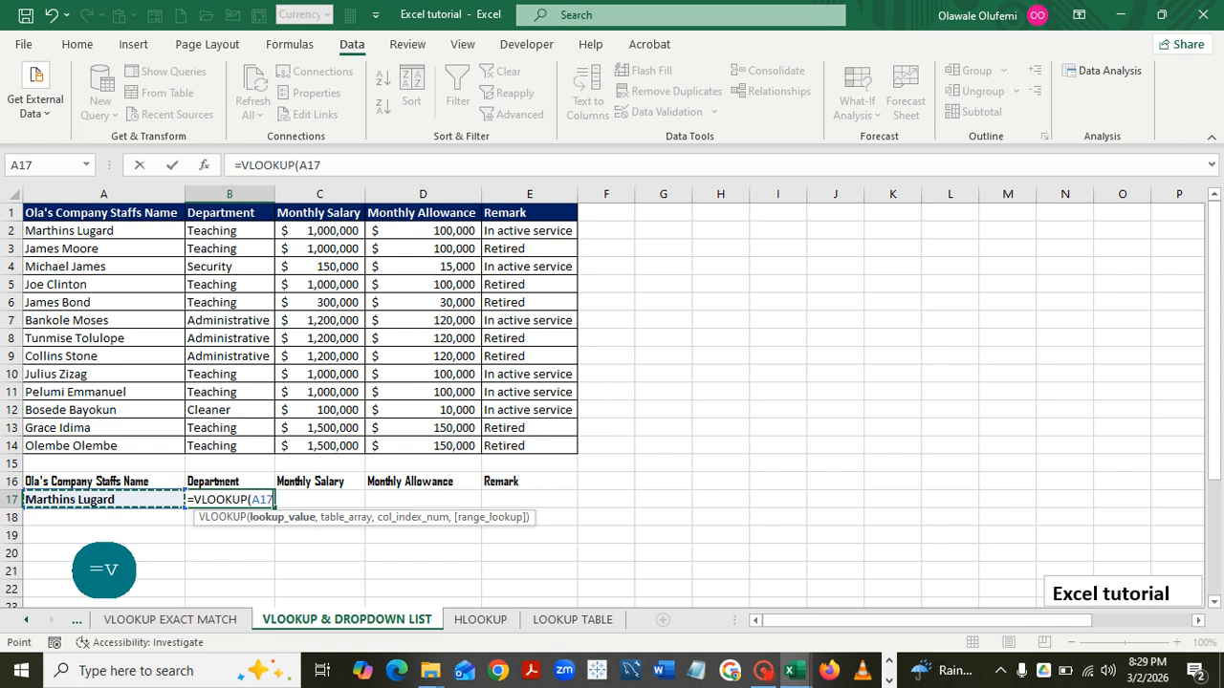
pyautogui.write(',')
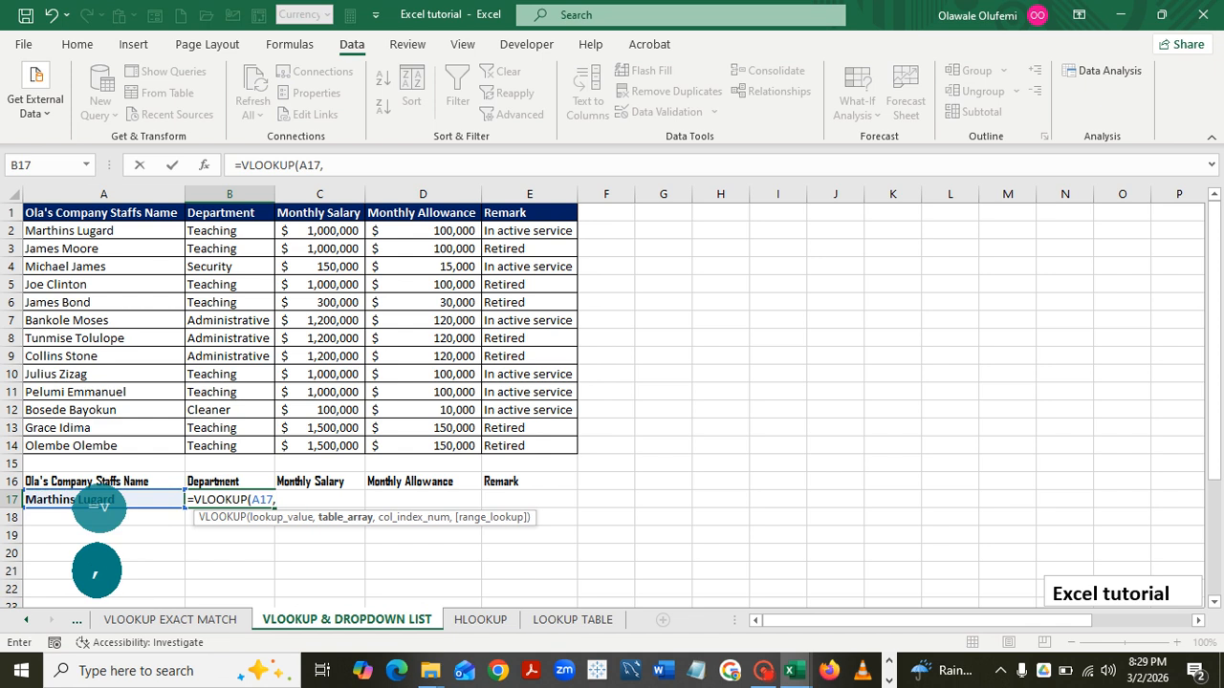
pyautogui.moveTo(104, 212); pyautogui.dragTo(566, 447)
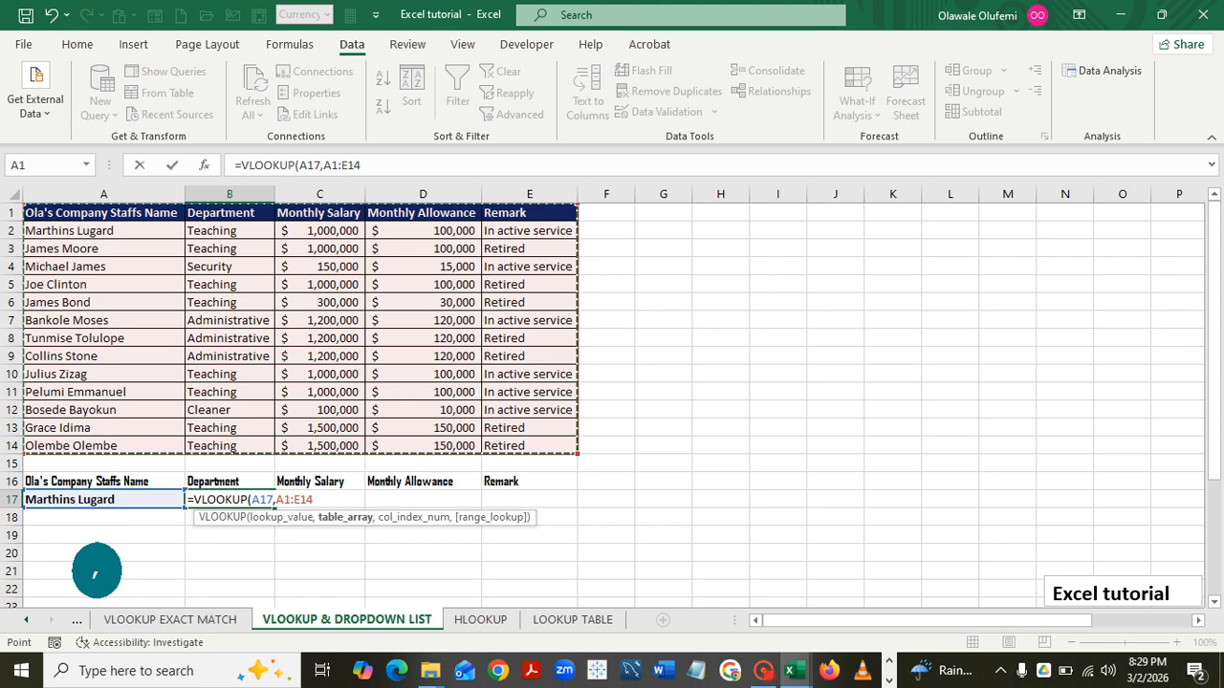
pyautogui.write(',')
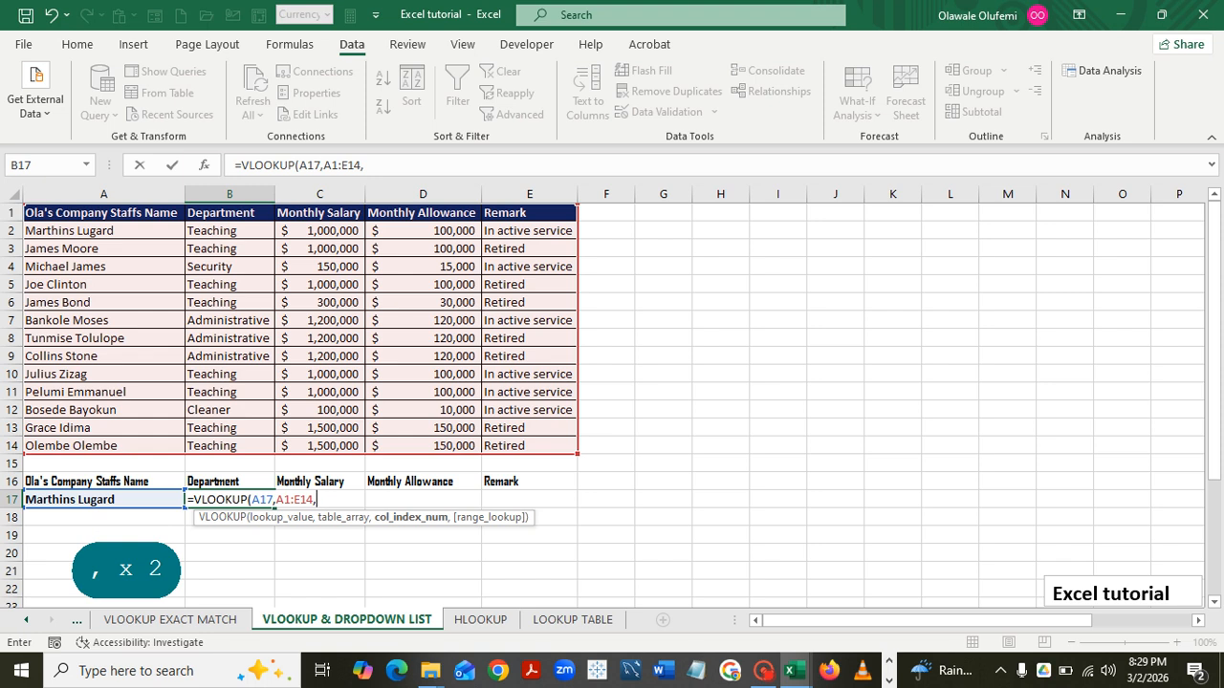
pyautogui.write('2')
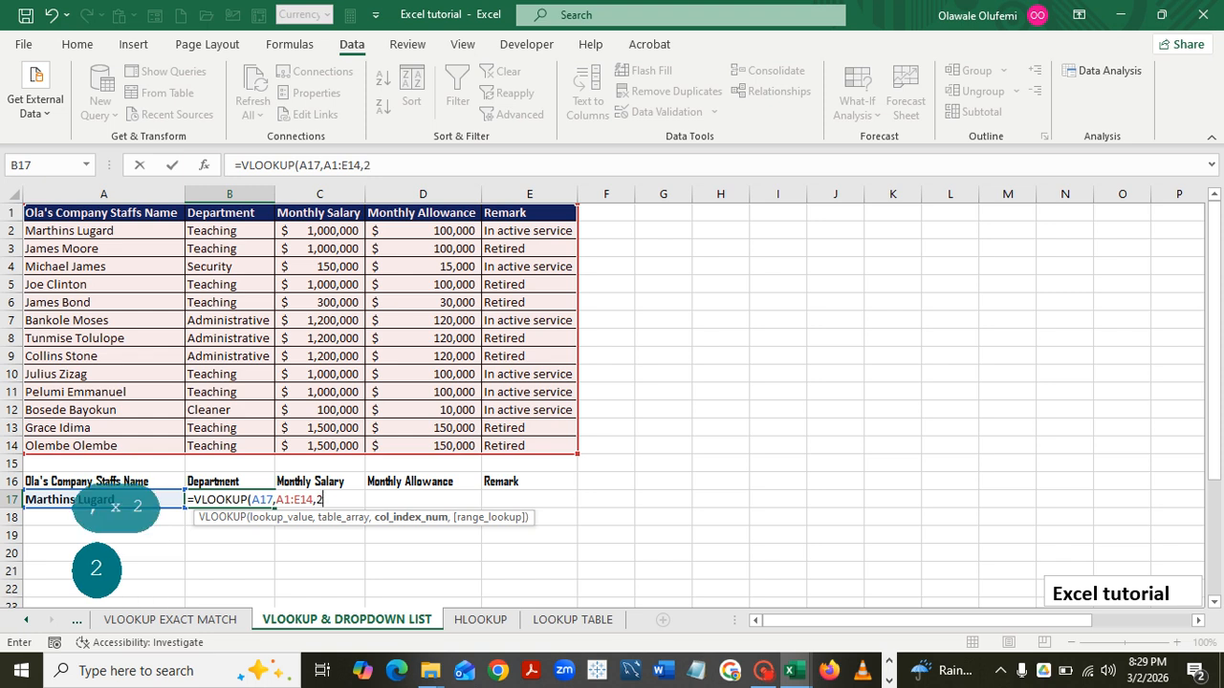
pyautogui.write(',')
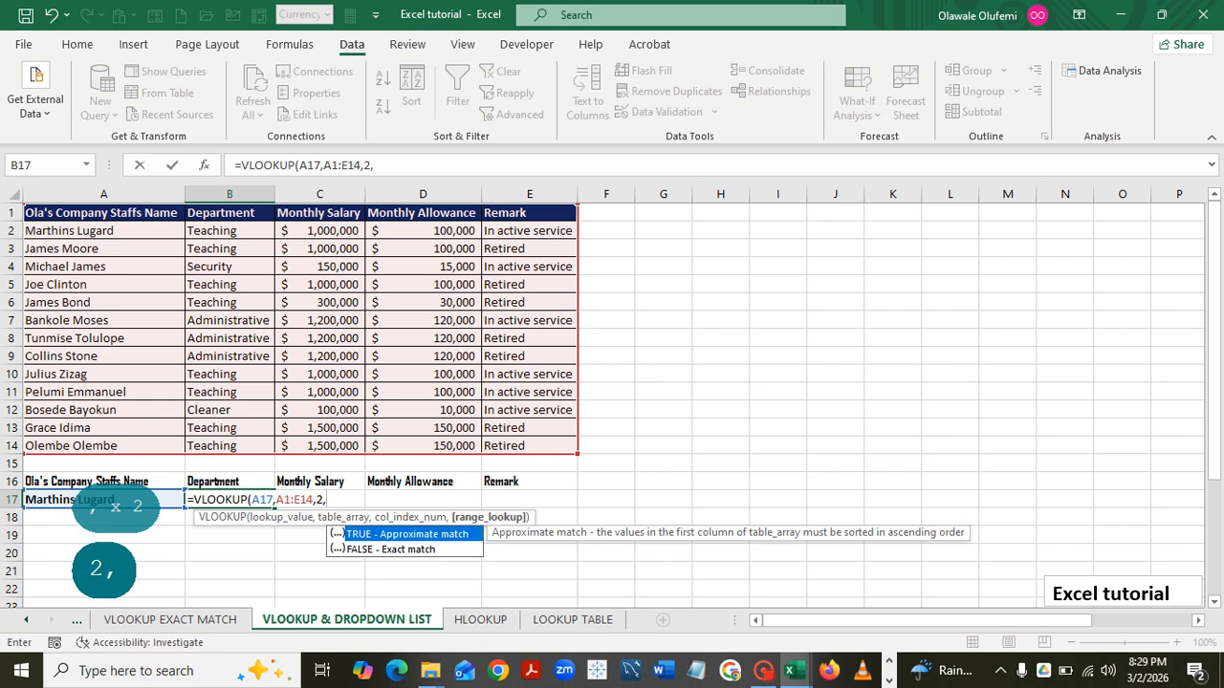
pyautogui.press('Down')
pyautogui.press('Tab')
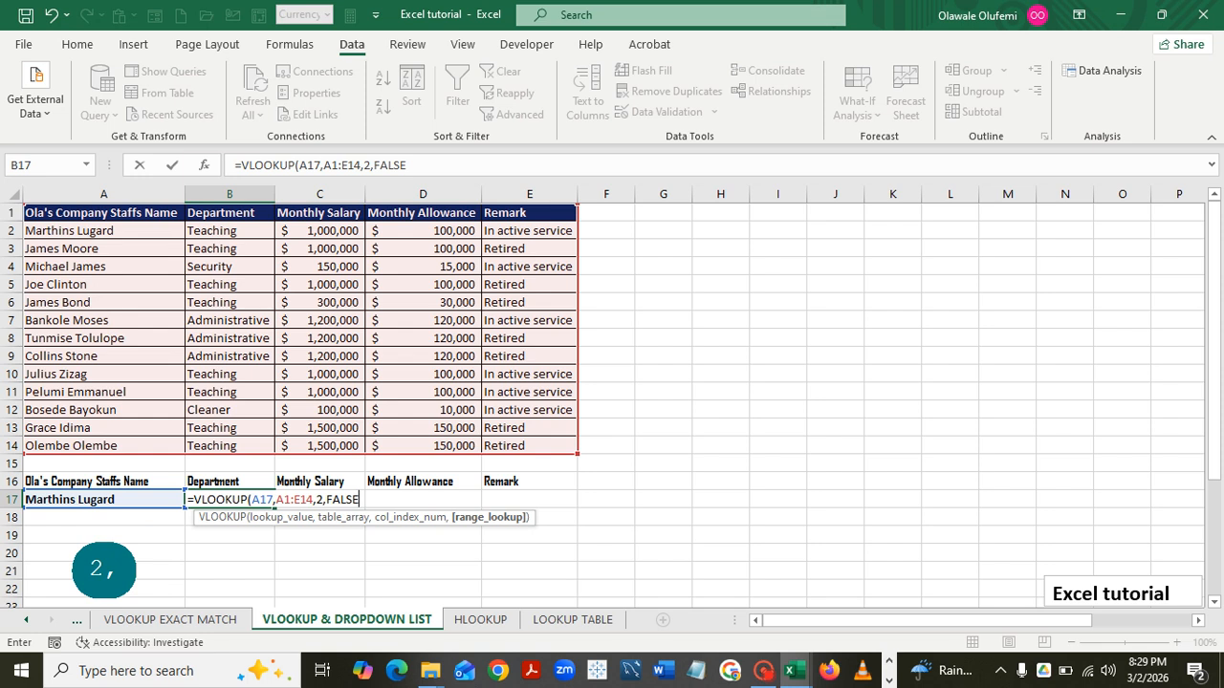
pyautogui.write(')')
pyautogui.press('Return')
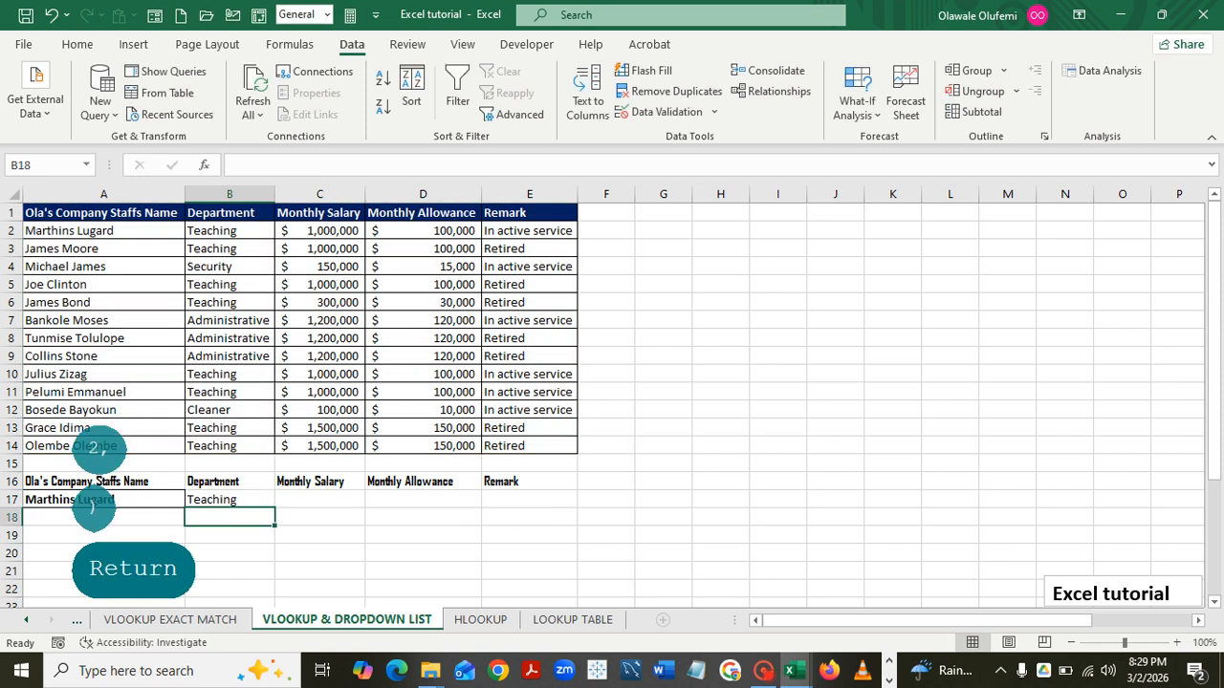
# Enter the exact-match formula =VLOOKUP(A17,A1:E14,3,FALSE) in cell C17 to look up the Monthly Salary.
pyautogui.click(319, 499)
pyautogui.write('=v')
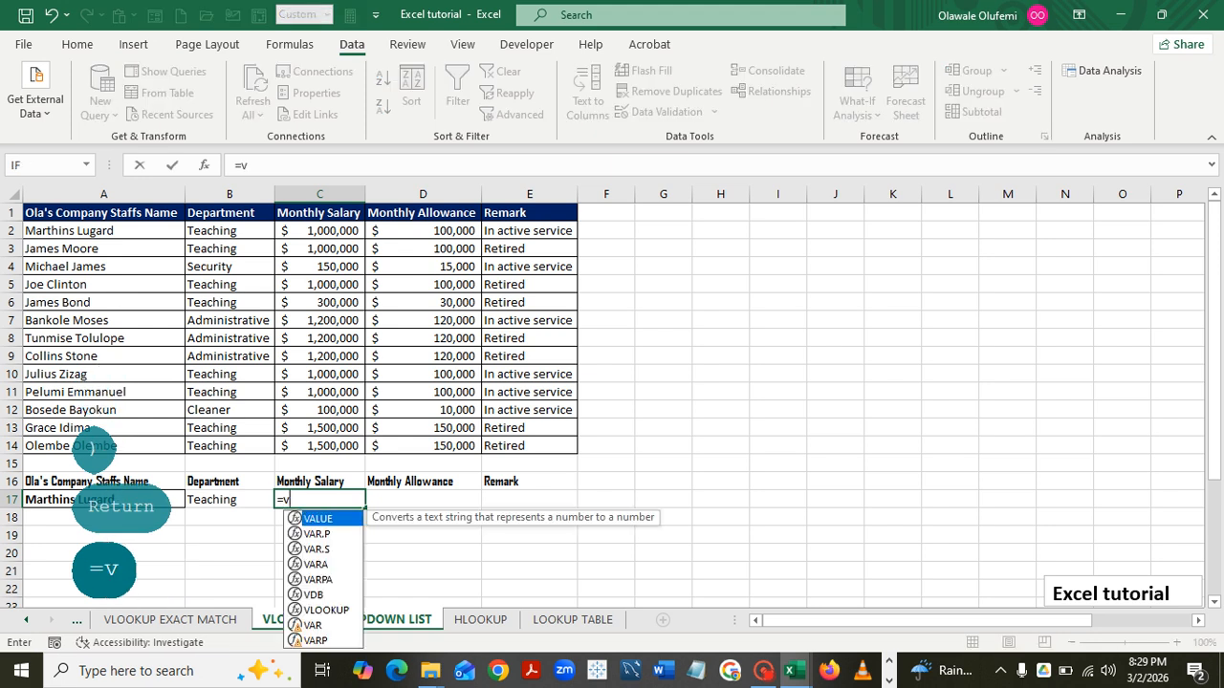
pyautogui.doubleClick(326, 610)
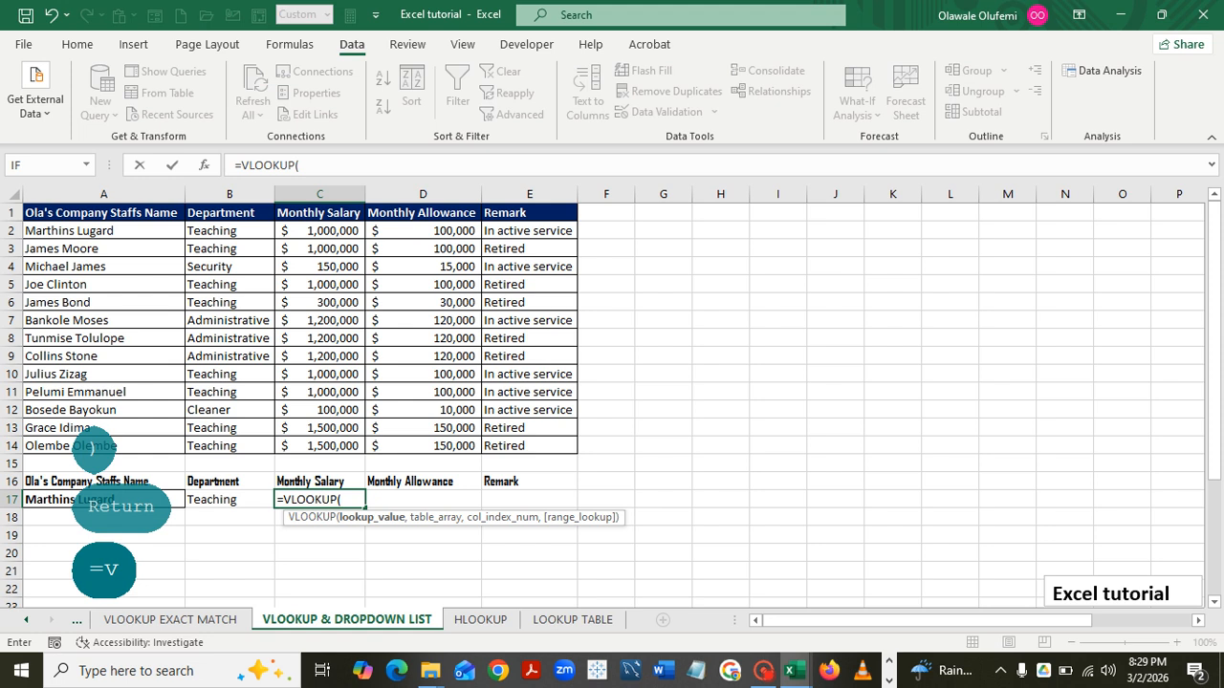
pyautogui.click(103, 499)
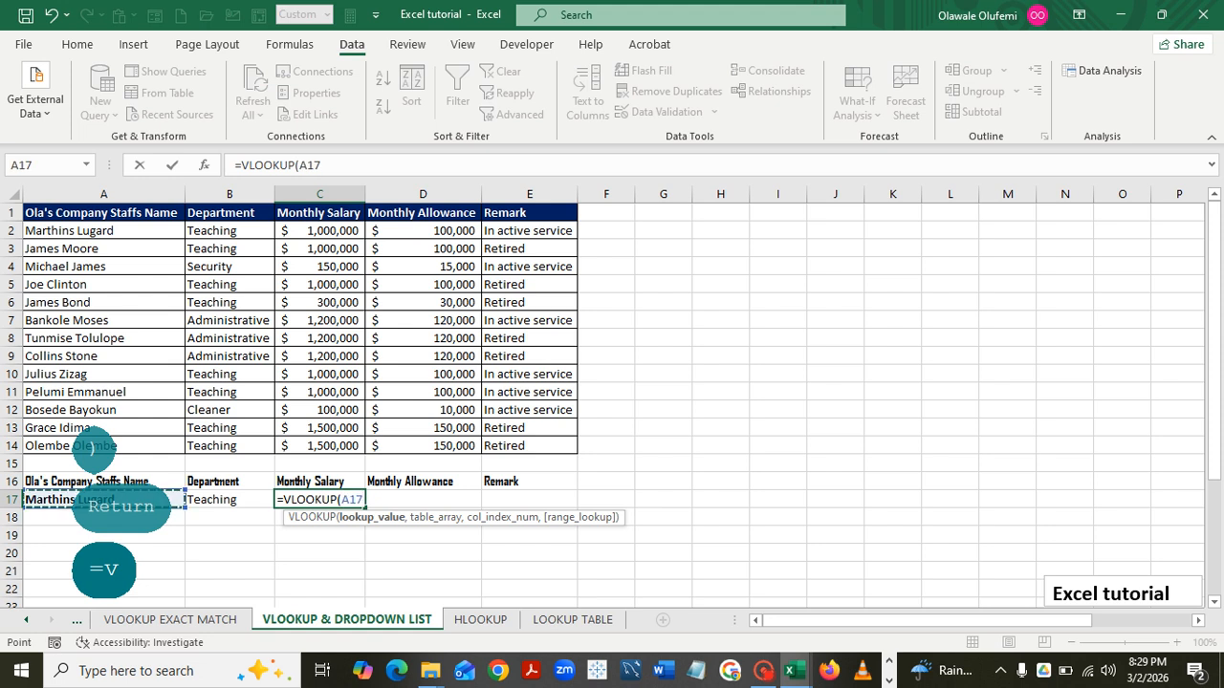
pyautogui.write(',')
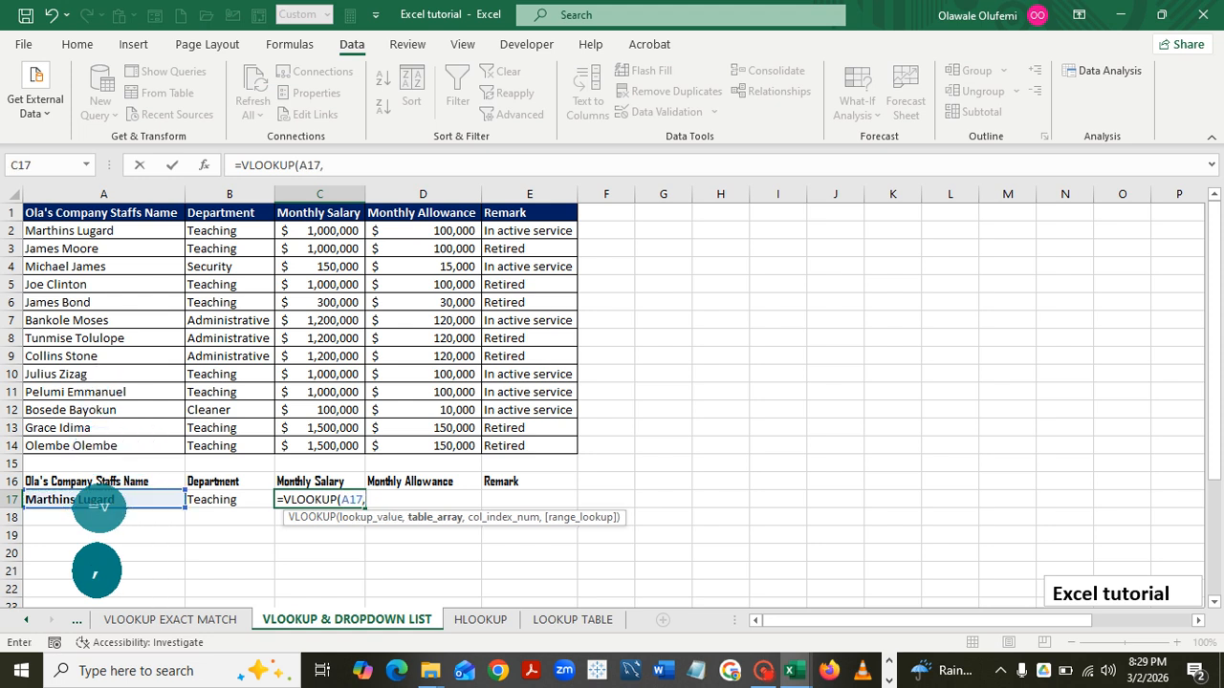
pyautogui.moveTo(57, 212); pyautogui.dragTo(573, 449)
pyautogui.write(',')
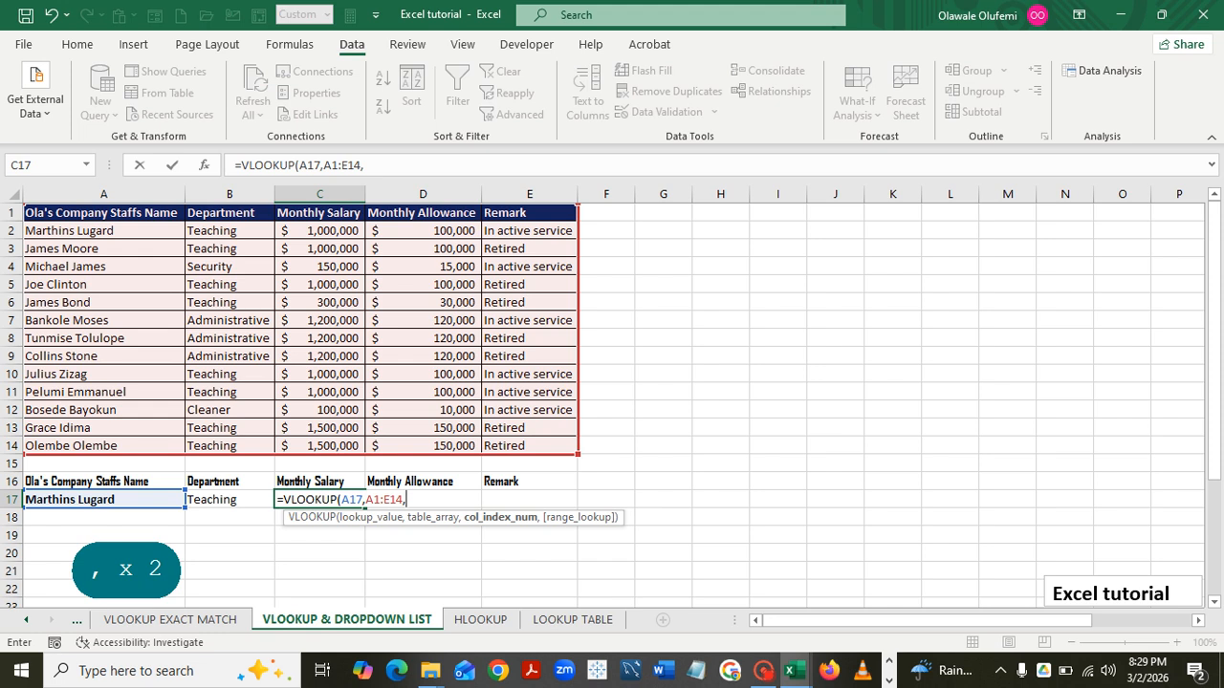
pyautogui.write('3,')
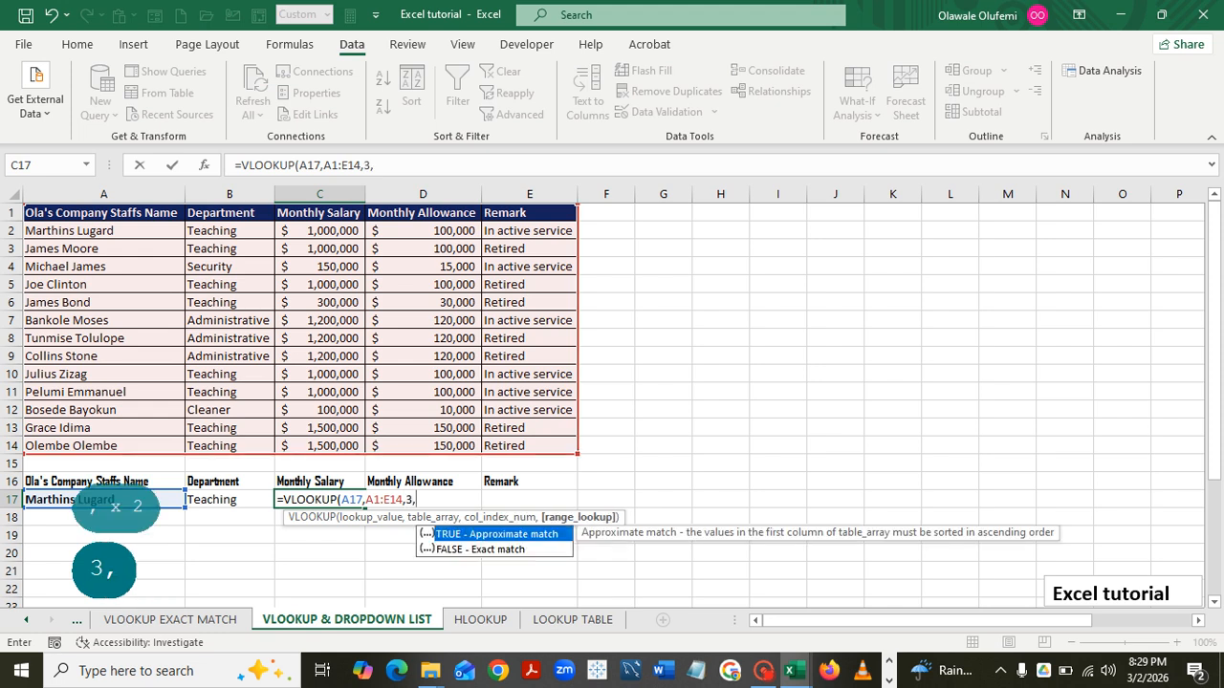
pyautogui.doubleClick(481, 550)
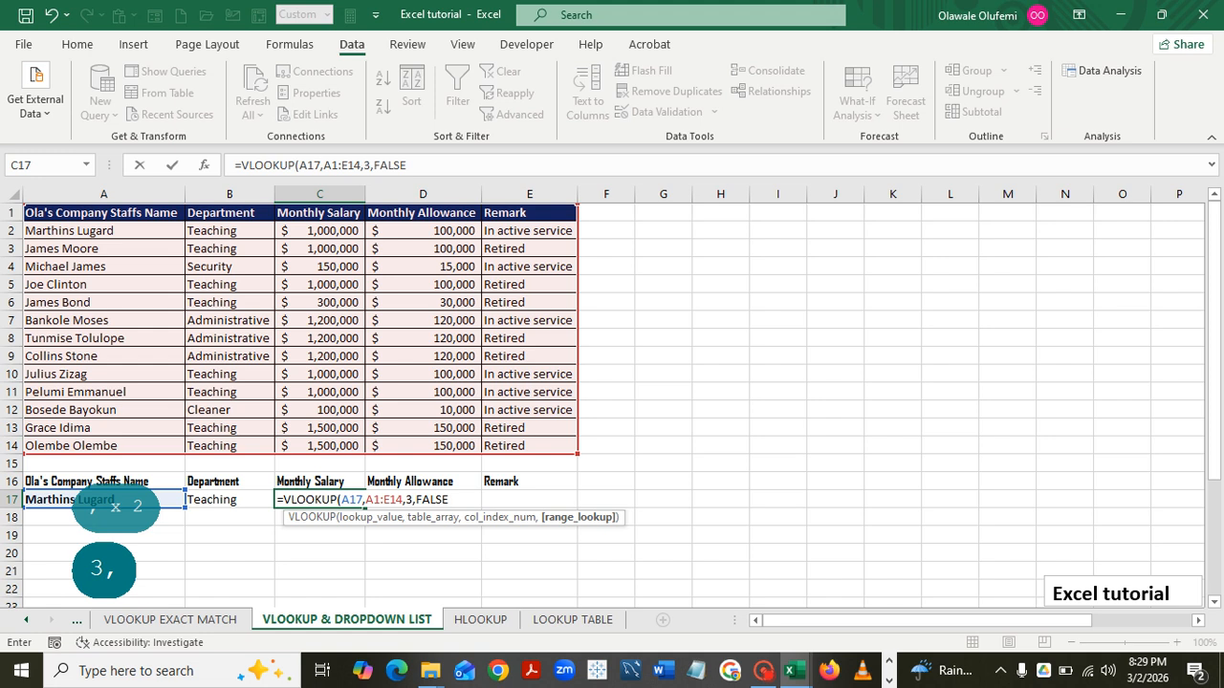
pyautogui.write(')')
pyautogui.press('Return')
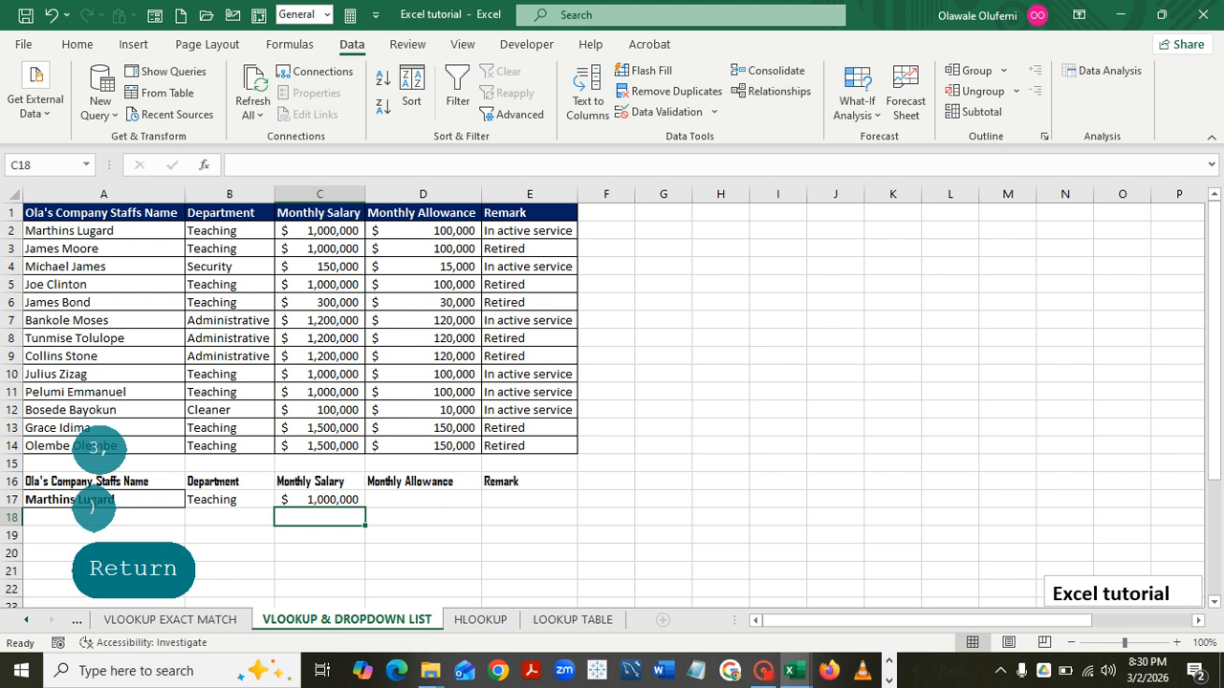
# Enter the exact-match formula =VLOOKUP(A17,A1:E14,4,FALSE) in cell D17 to look up the Monthly Allowance.
pyautogui.click(422, 500)
pyautogui.write('=')
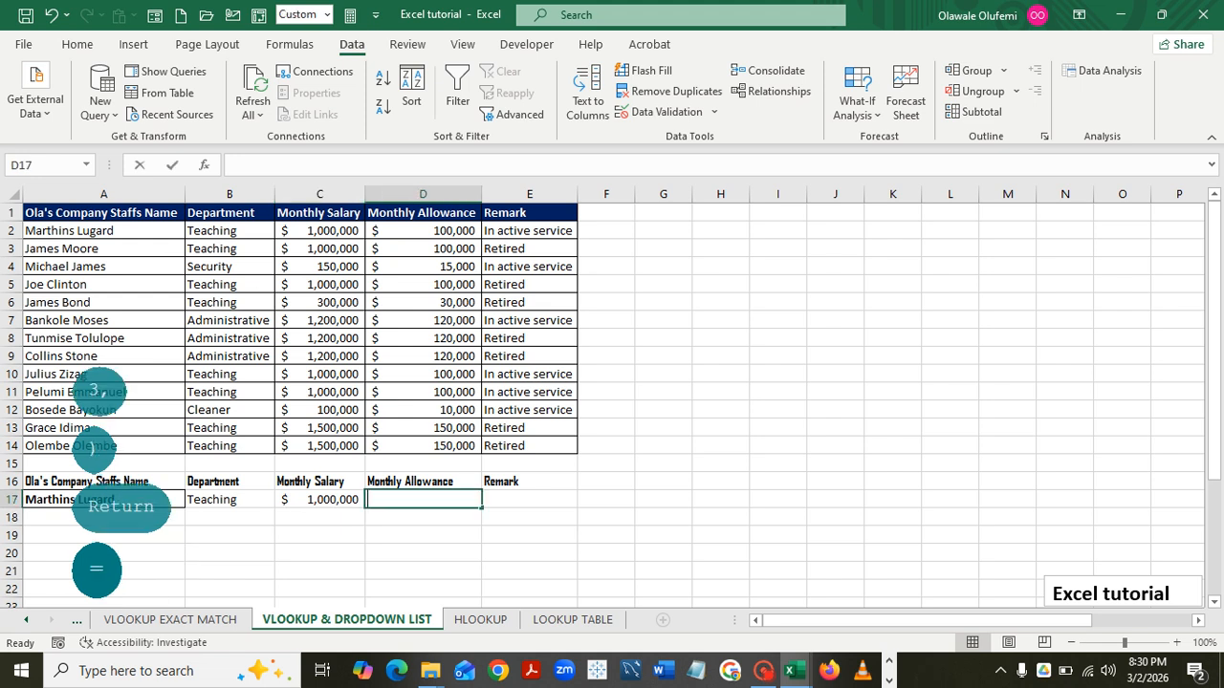
pyautogui.write('v')
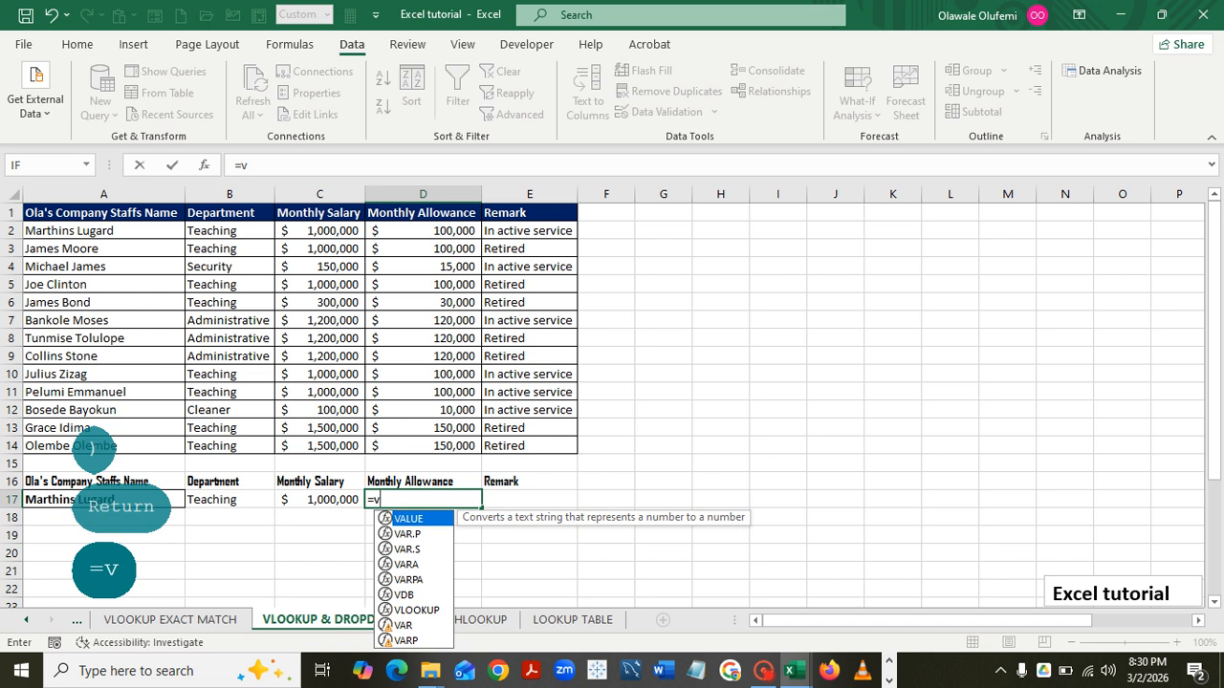
pyautogui.press('Down')
pyautogui.press('Down')
pyautogui.press('Down')
pyautogui.press('Down')
pyautogui.press('Down')
pyautogui.press('Down')
pyautogui.press('Tab')
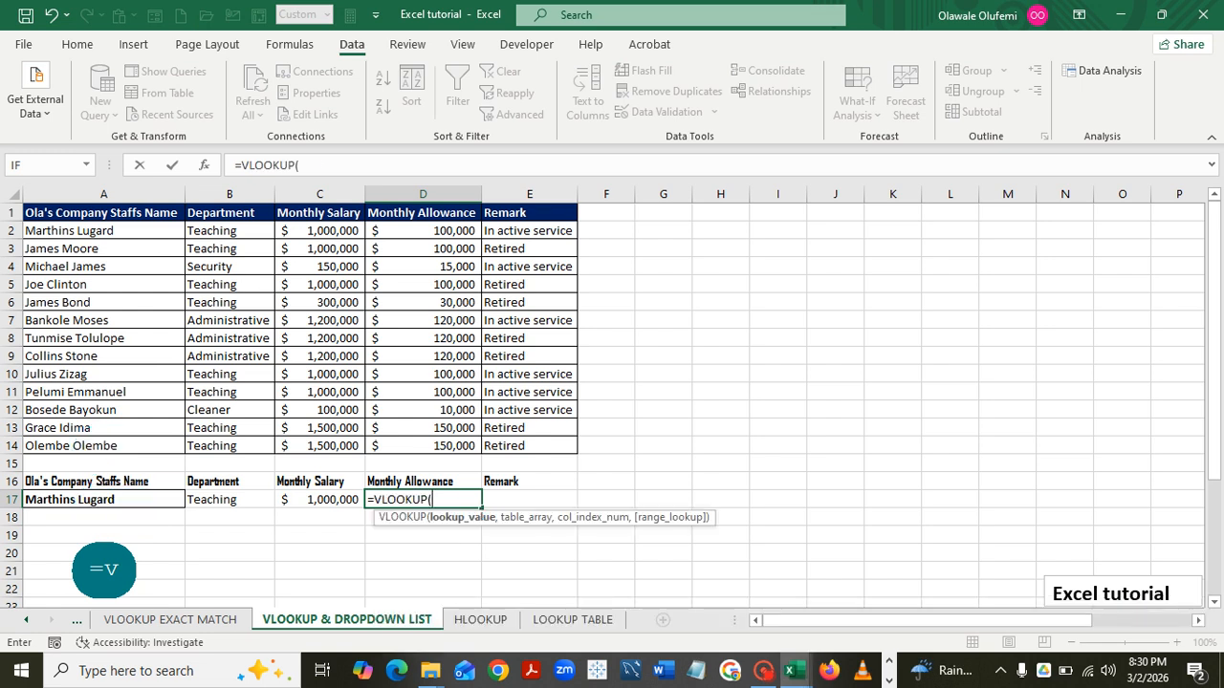
pyautogui.click(103, 500)
pyautogui.write(',')
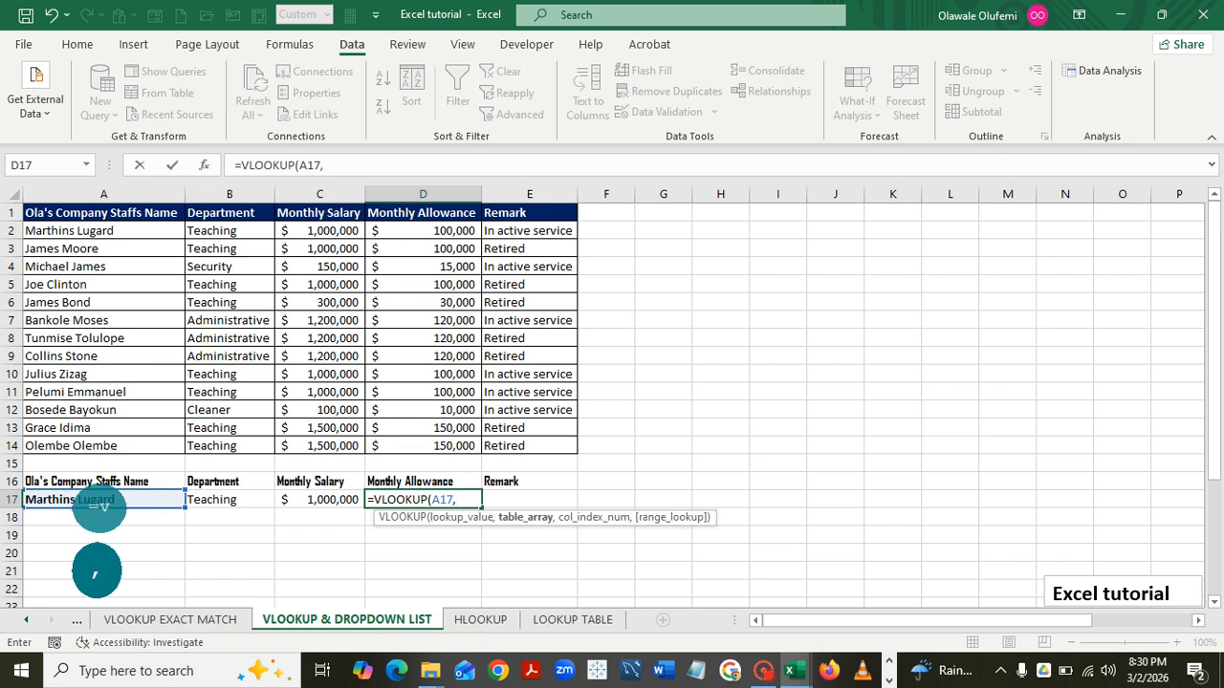
pyautogui.moveTo(103, 212); pyautogui.dragTo(545, 447)
pyautogui.write(',')
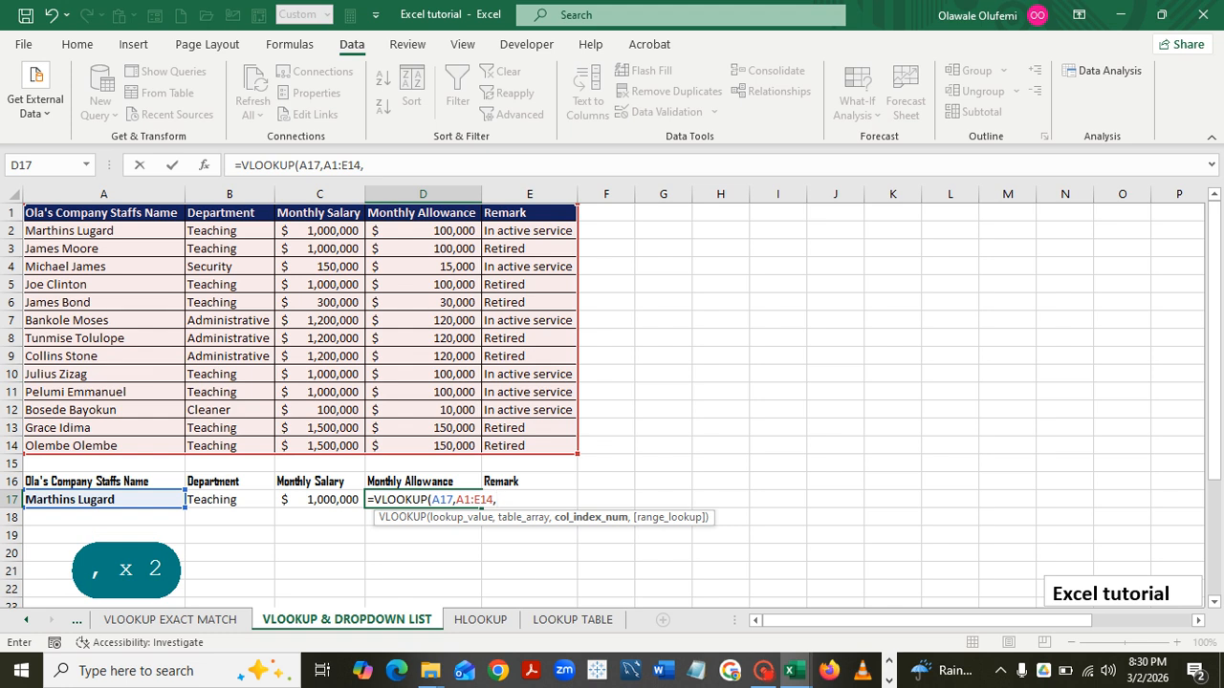
pyautogui.write('4,')
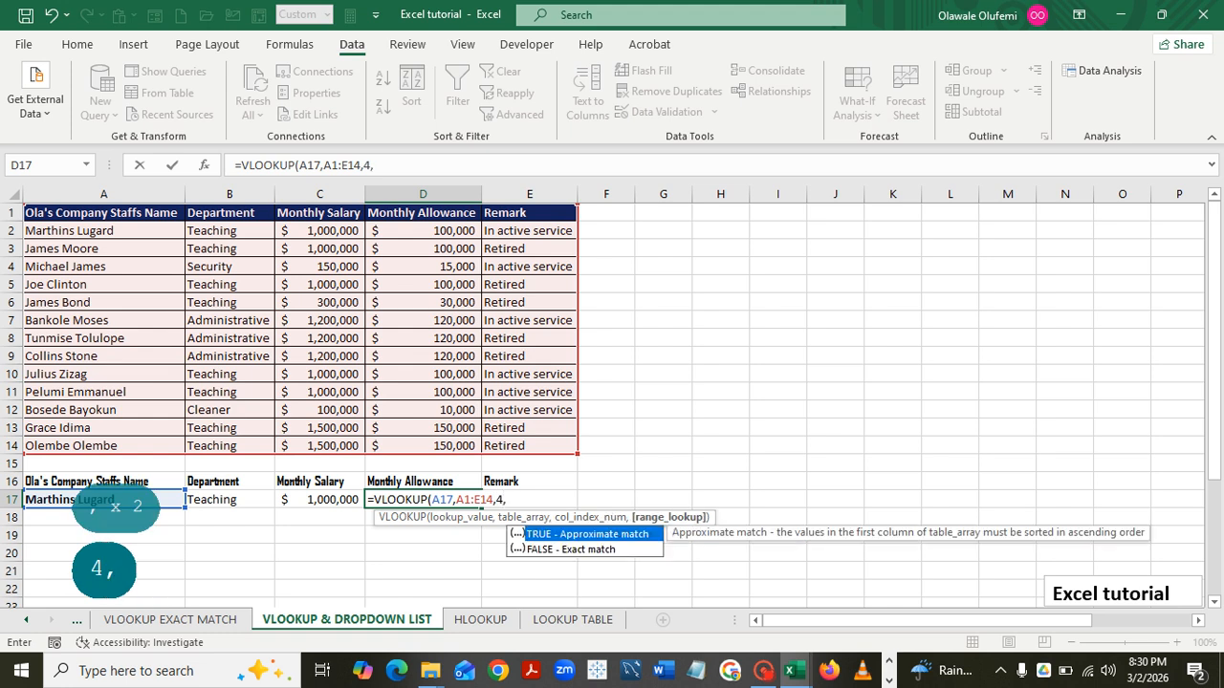
pyautogui.press('Down')
pyautogui.press('Tab')
pyautogui.write(')')
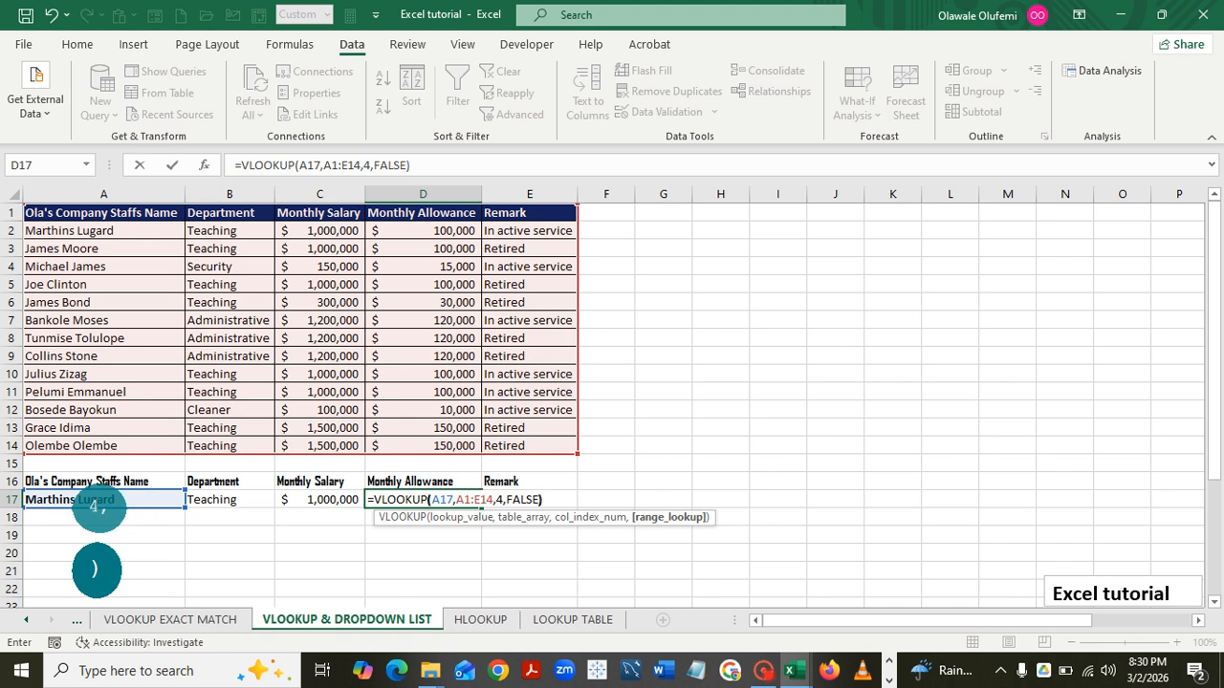
pyautogui.press('Return')
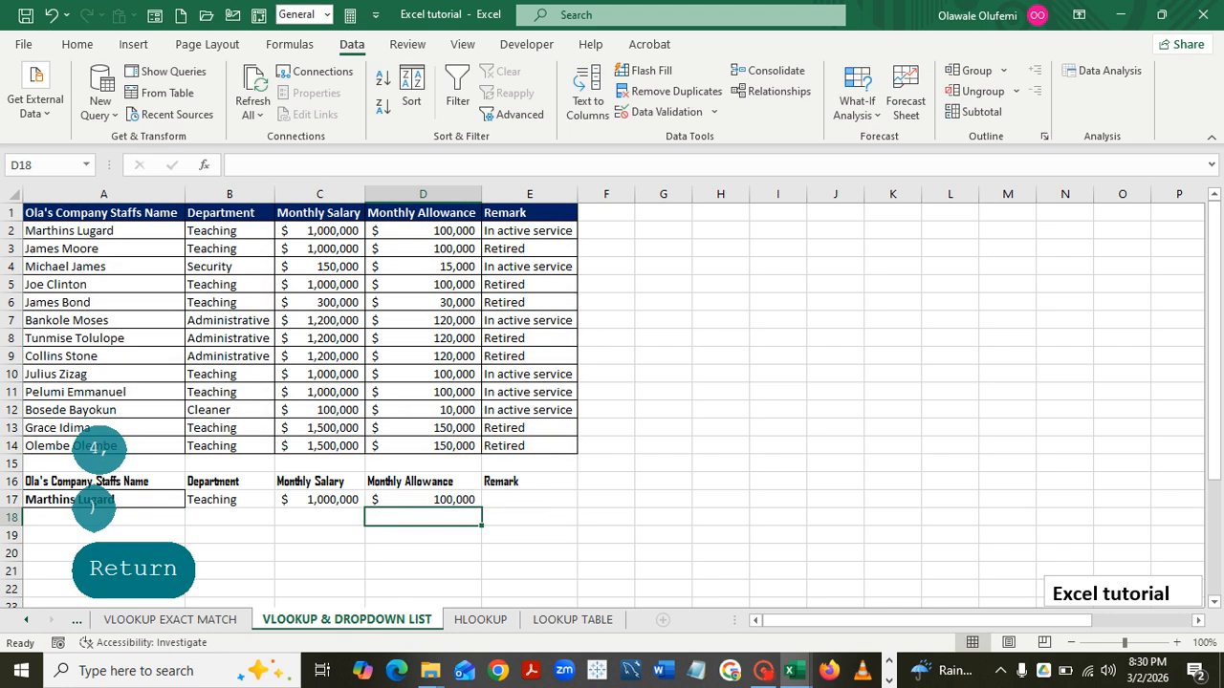
# Enter the exact-match formula =VLOOKUP(A17,A1:E14,5,FALSE) in cell E17 to look up the selected staff member's Remark.
pyautogui.click(529, 499)
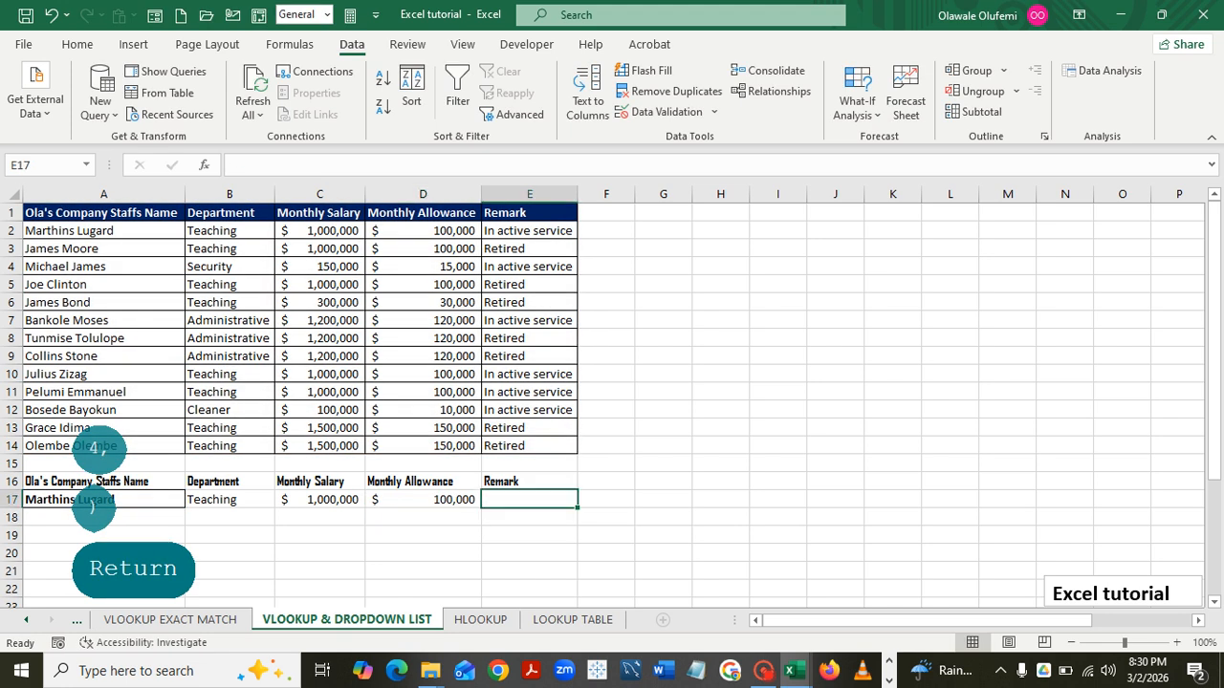
pyautogui.press('BackSpace')
pyautogui.write('=')
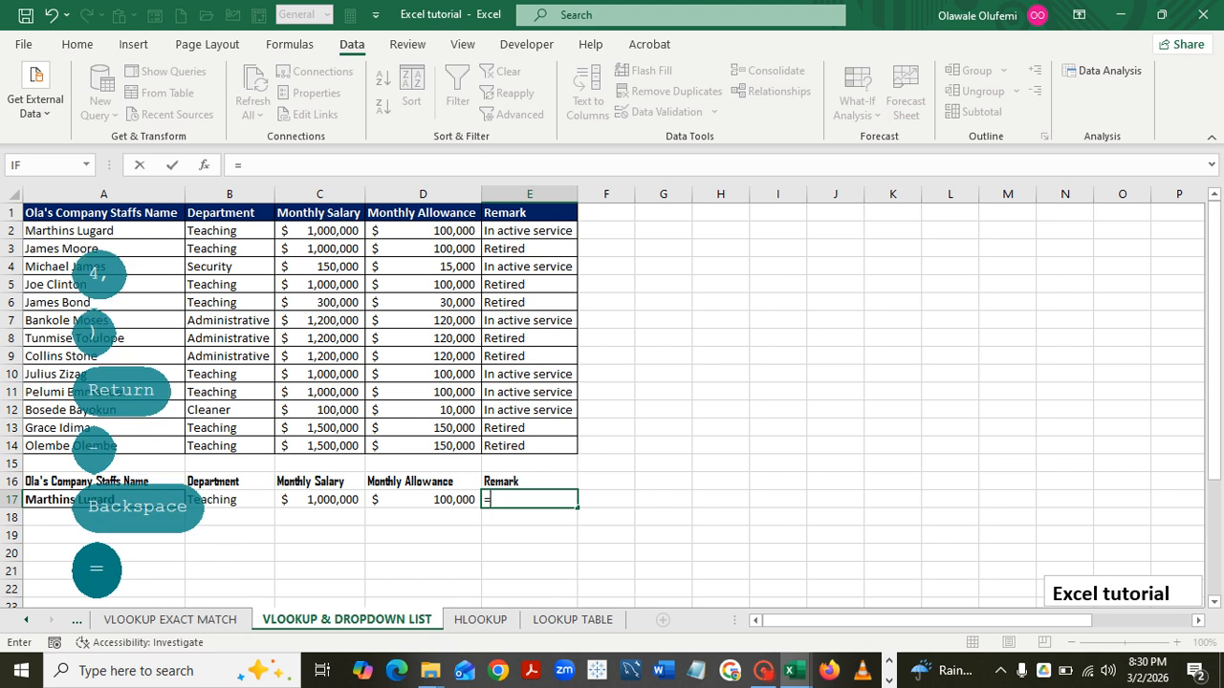
pyautogui.write('v')
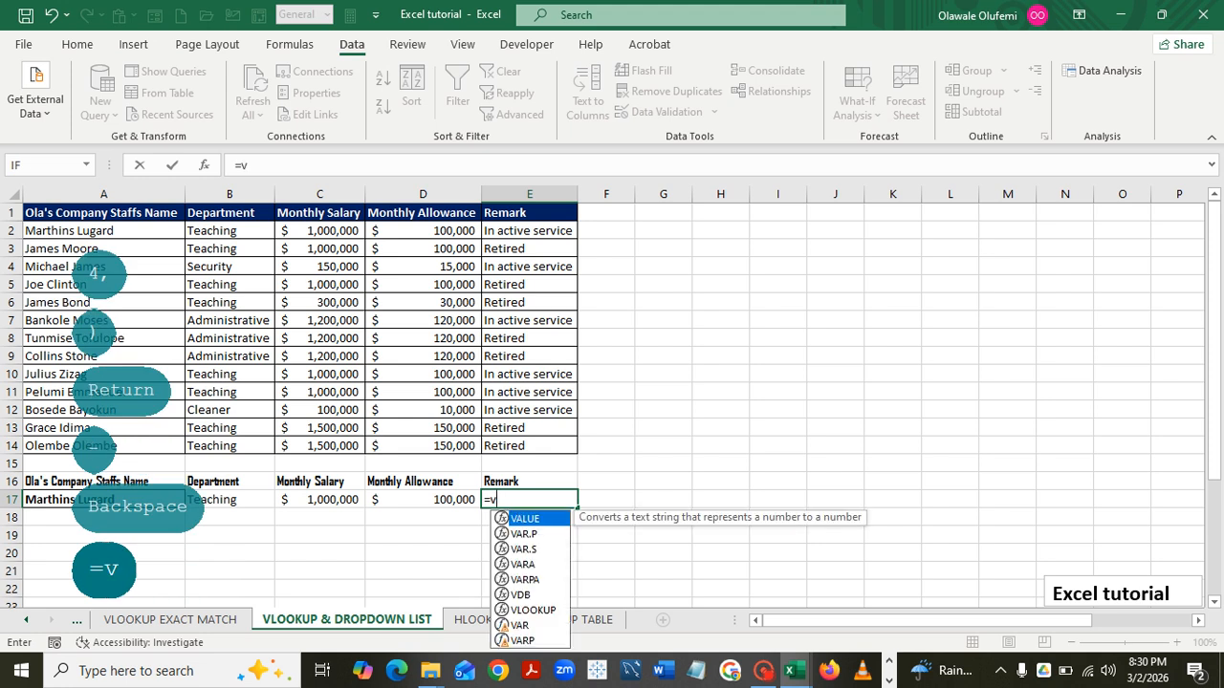
pyautogui.doubleClick(533, 610)
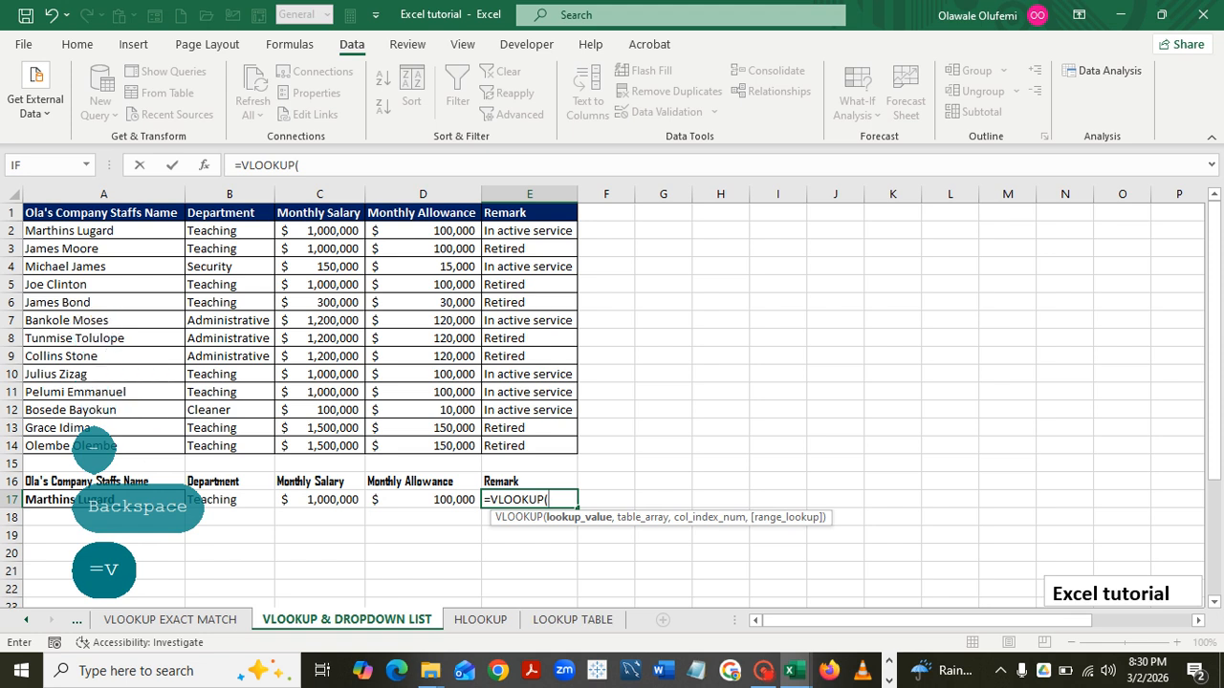
pyautogui.click(103, 500)
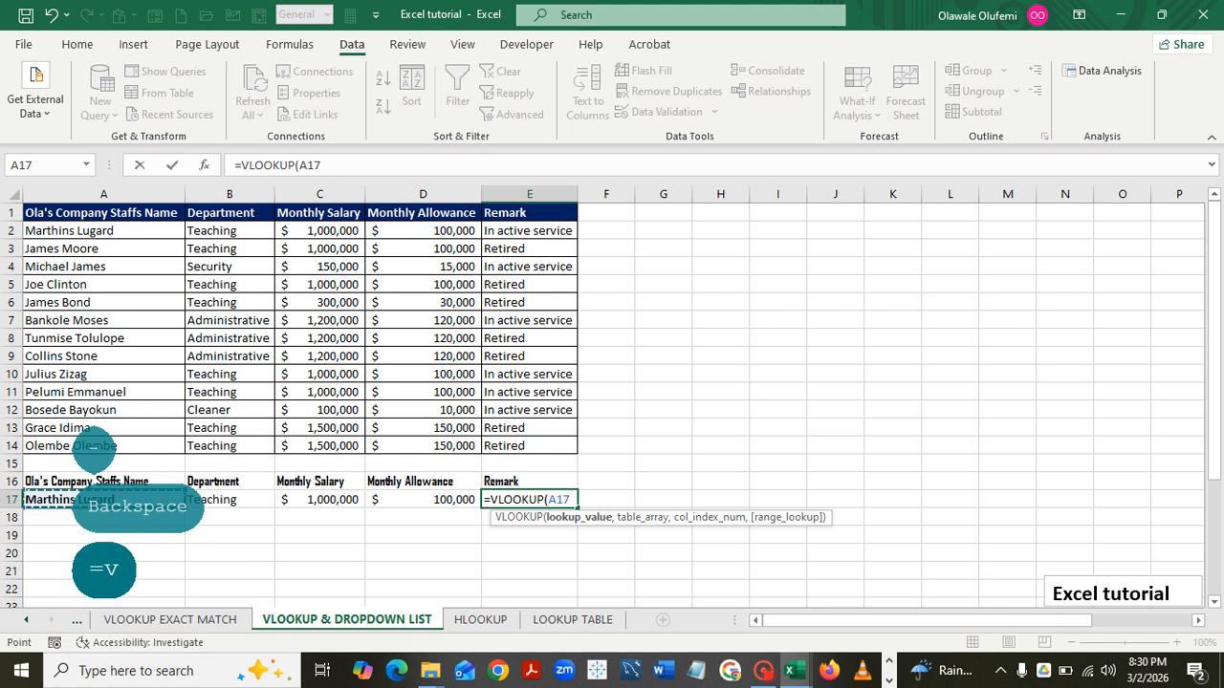
pyautogui.write(',')
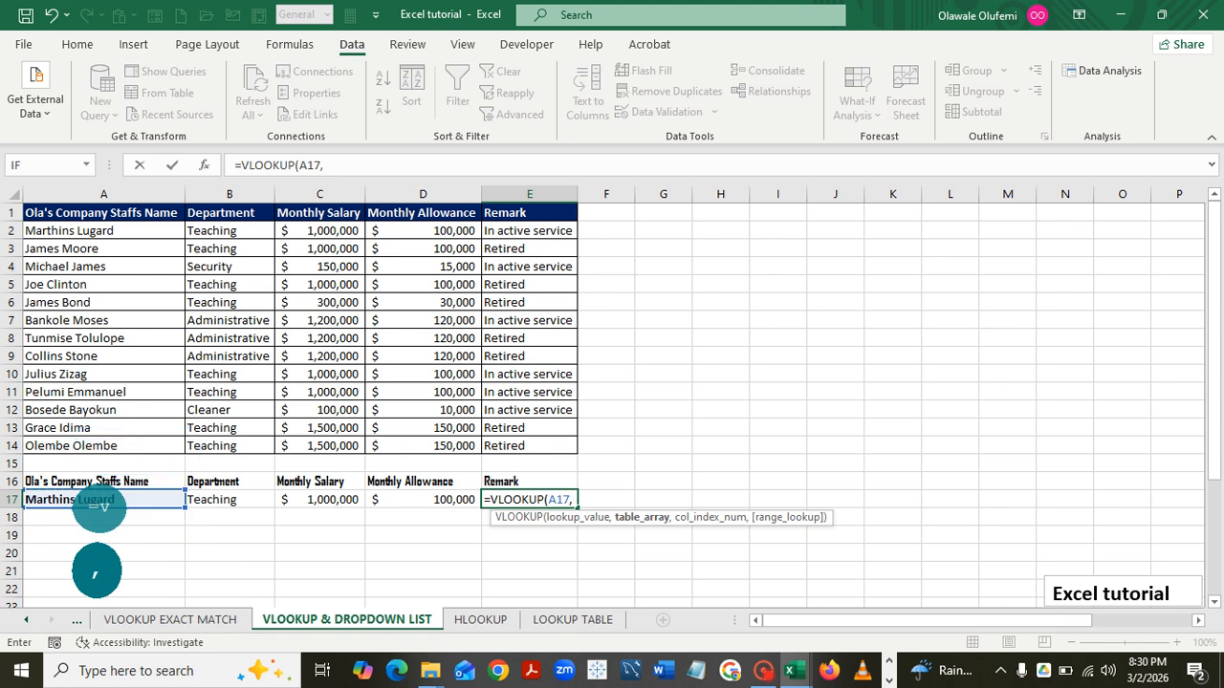
pyautogui.click(103, 213)
pyautogui.moveTo(104, 213); pyautogui.dragTo(529, 446)
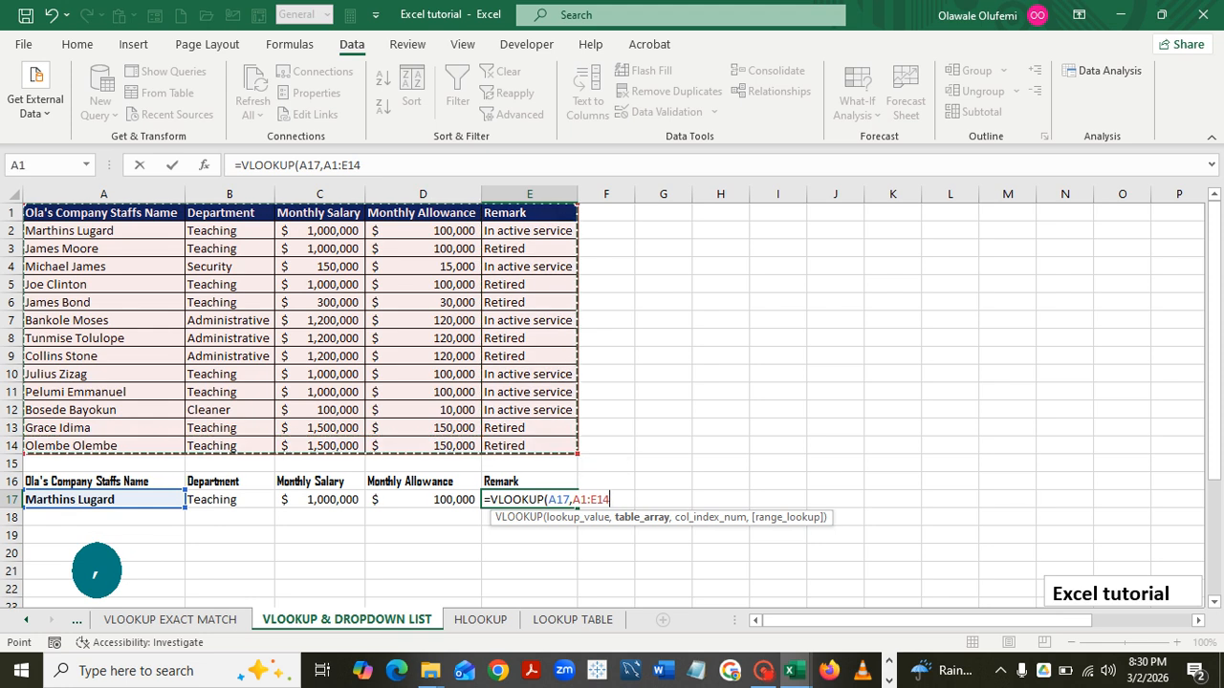
pyautogui.write(',')
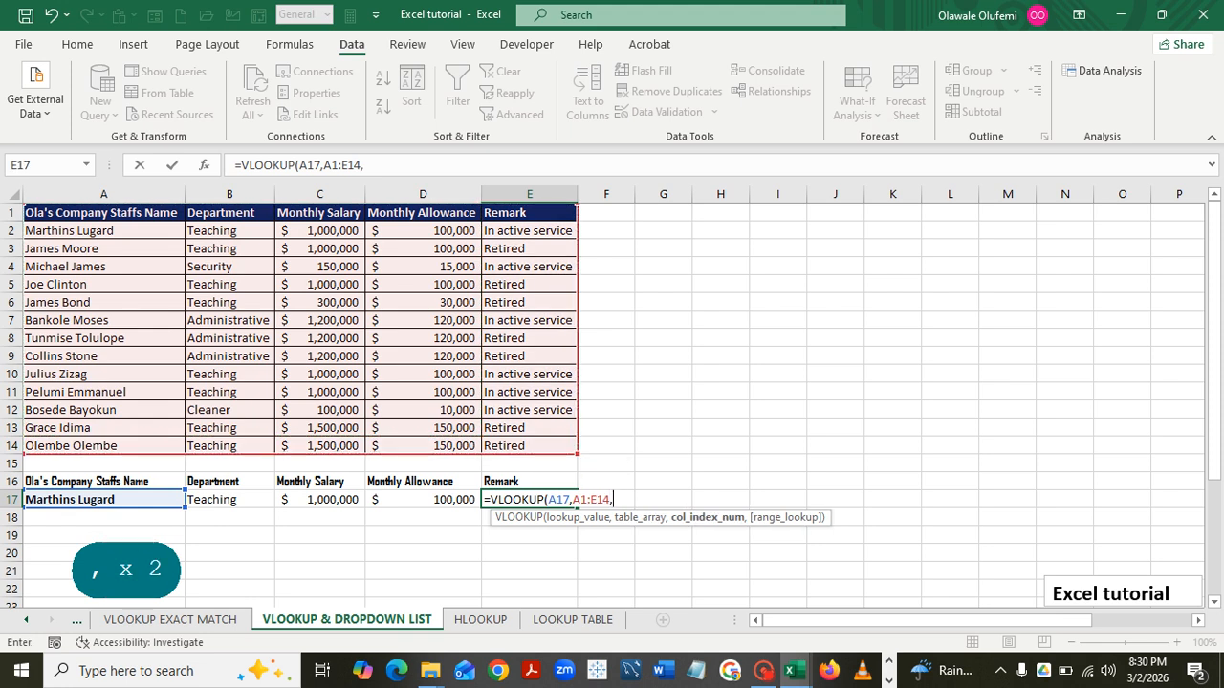
pyautogui.write('5')
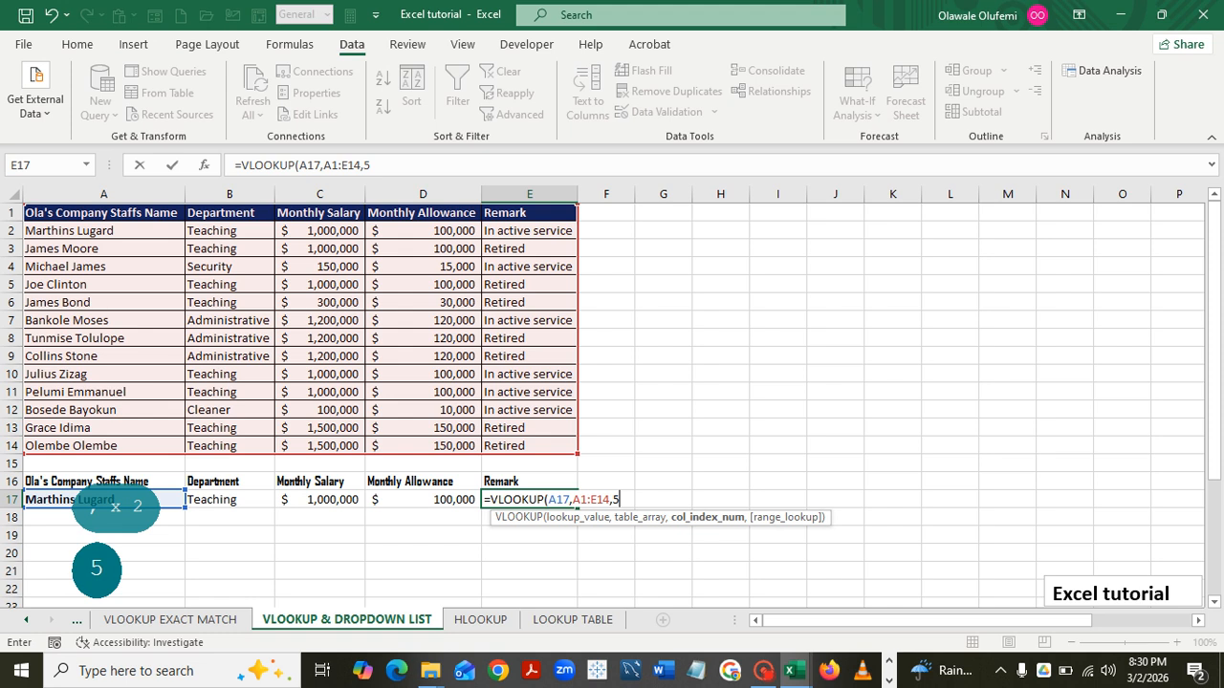
pyautogui.write(',')
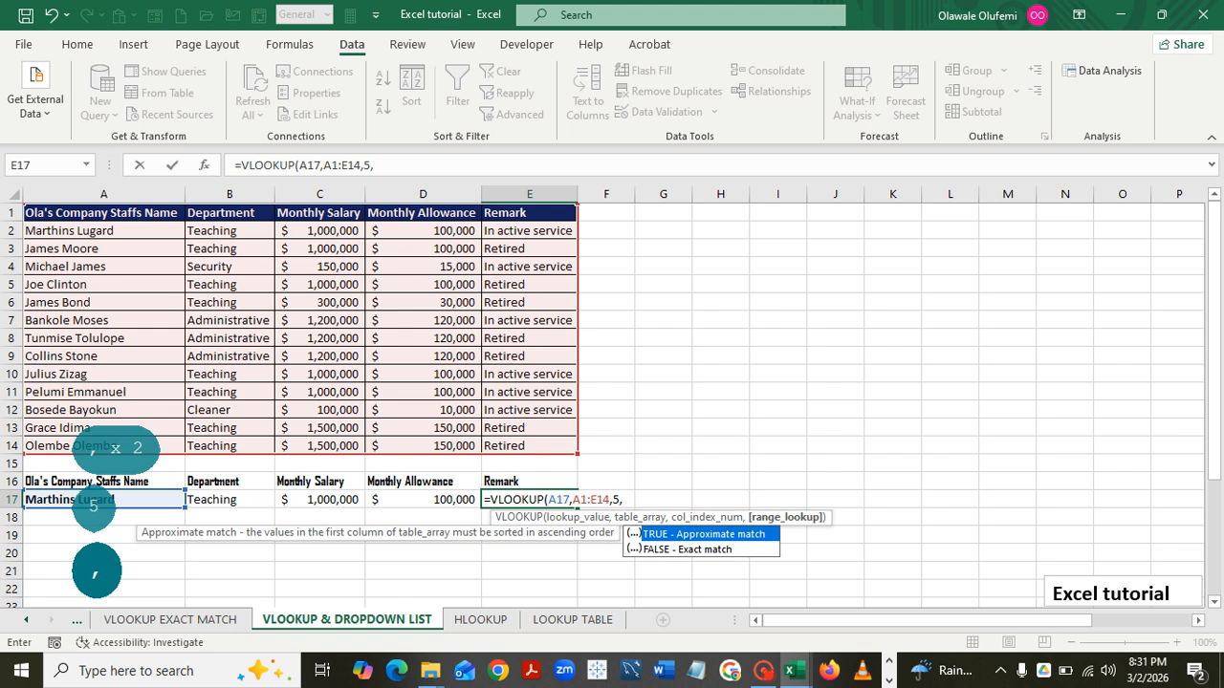
pyautogui.doubleClick(687, 549)
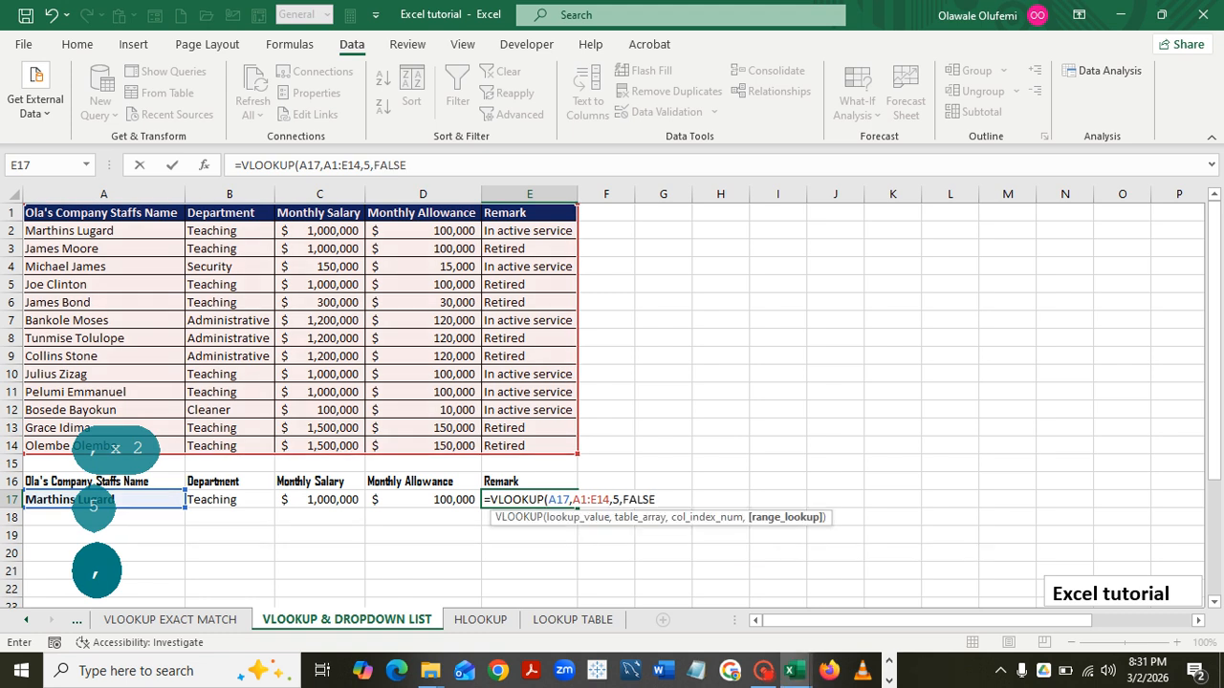
pyautogui.write(')')
pyautogui.press('Return')
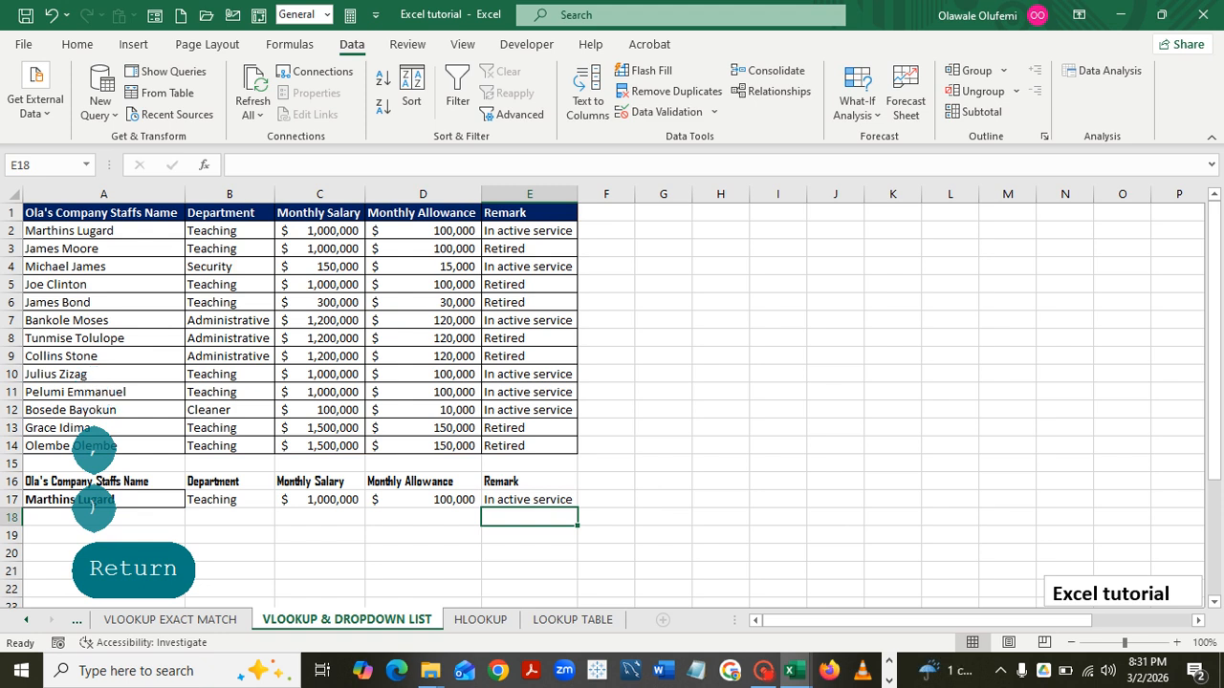
# Test the lookup by choosing the second staff member from the dropdown list in cell A17.
pyautogui.click(103, 500)
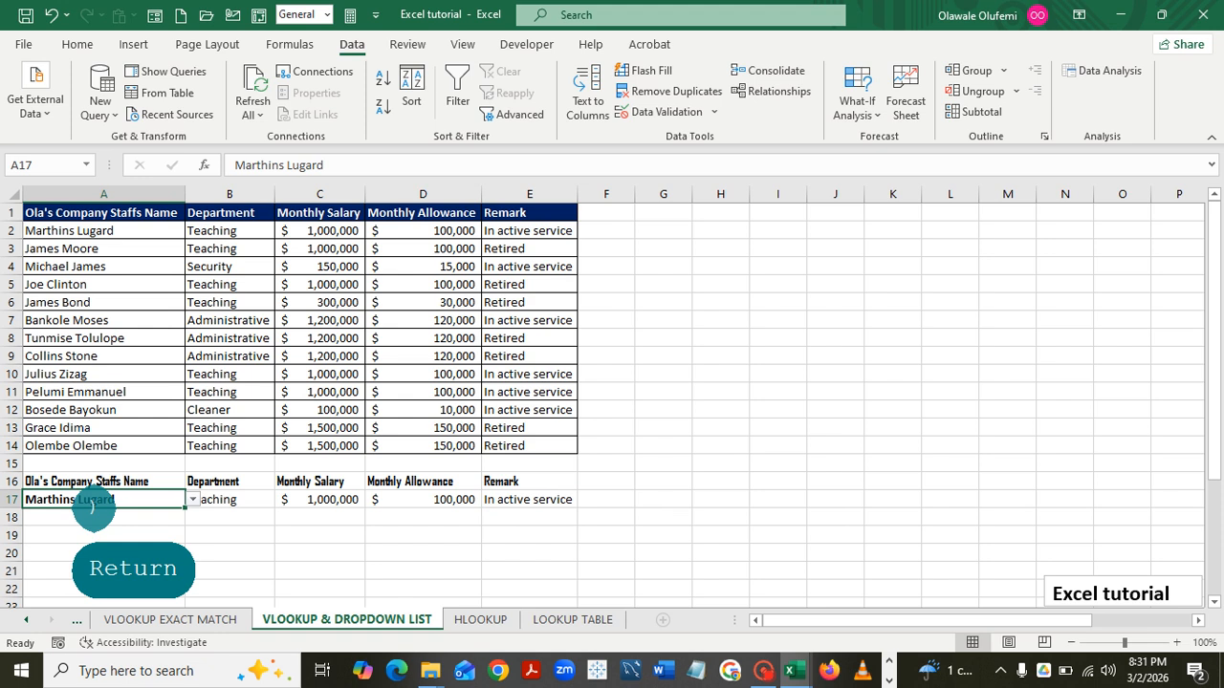
pyautogui.hotkey('alt', 'Down')
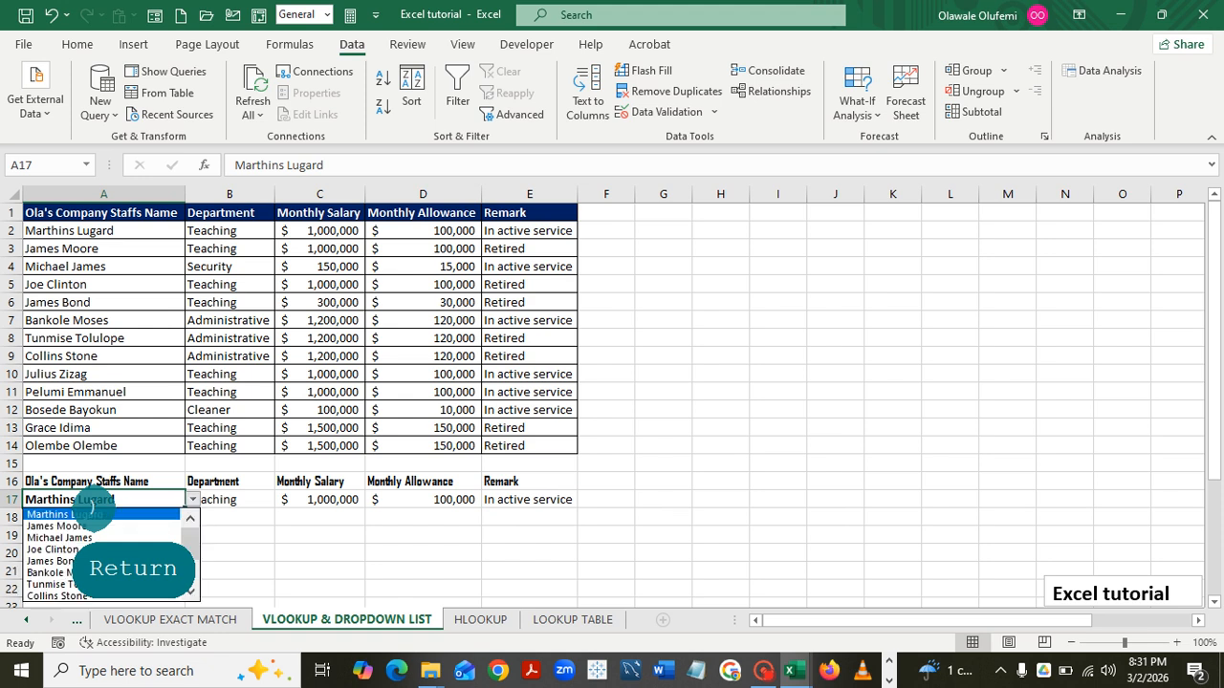
pyautogui.press('Down')
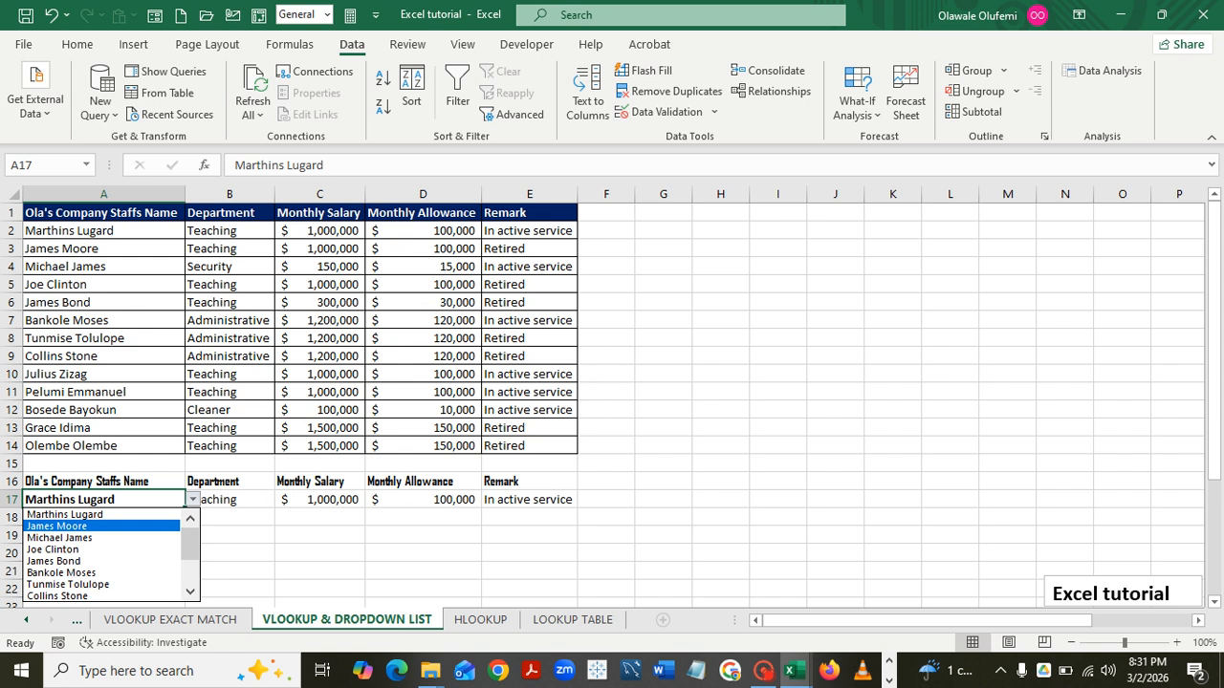
pyautogui.press('Return')
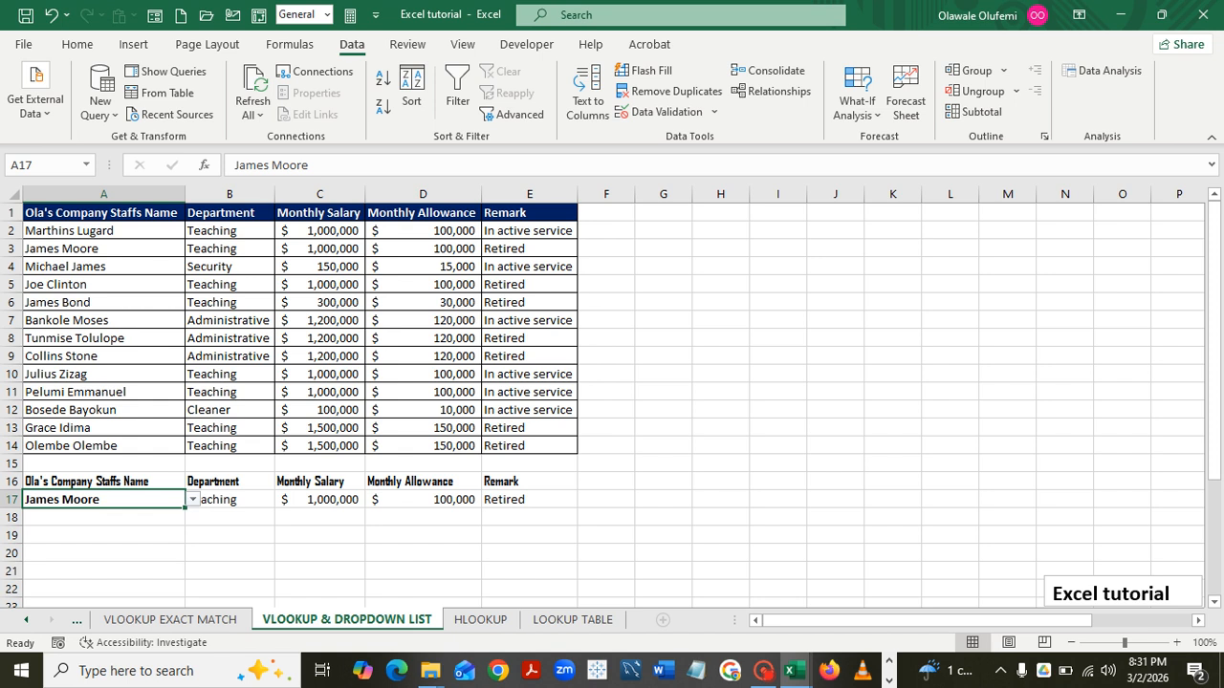
# Switch the dropdown selection in cell A17 to the staff member listed in row 7 of the table.
pyautogui.hotkey('alt', 'Down')
pyautogui.press('Down')
pyautogui.press('Down')
pyautogui.press('Down')
pyautogui.press('Down')
pyautogui.press('Down')
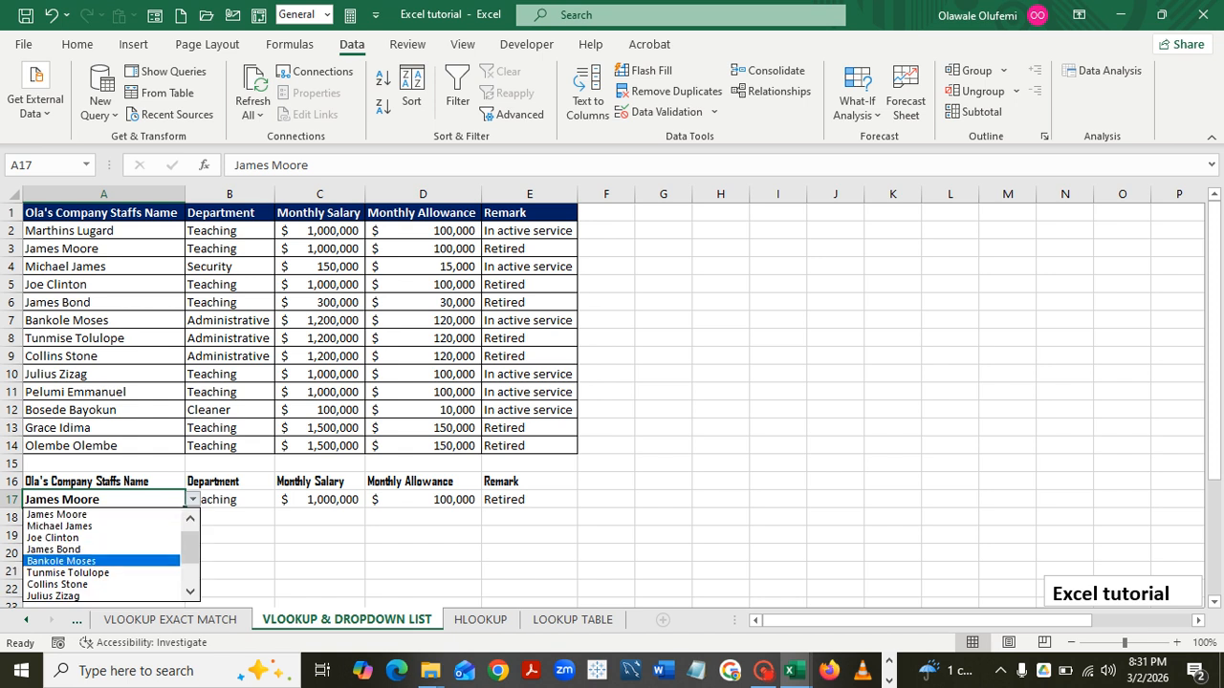
pyautogui.press('Return')
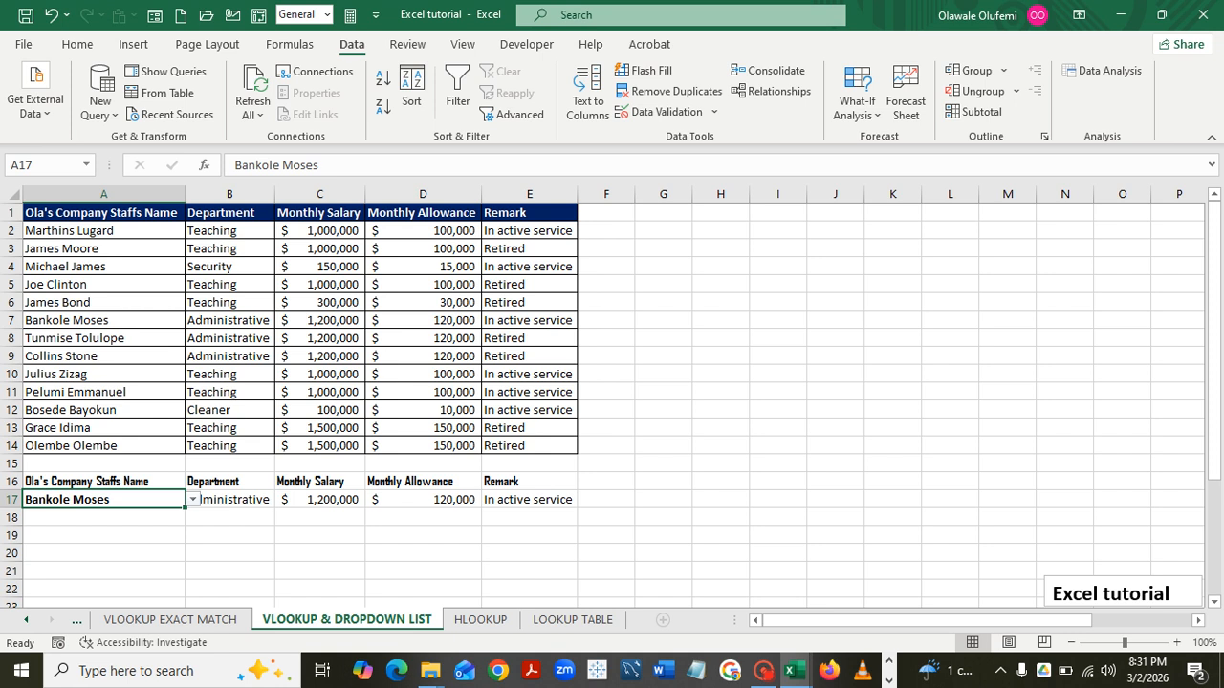
# Set the dropdown in cell A17 back to the first staff member in the list.
pyautogui.click(193, 500)
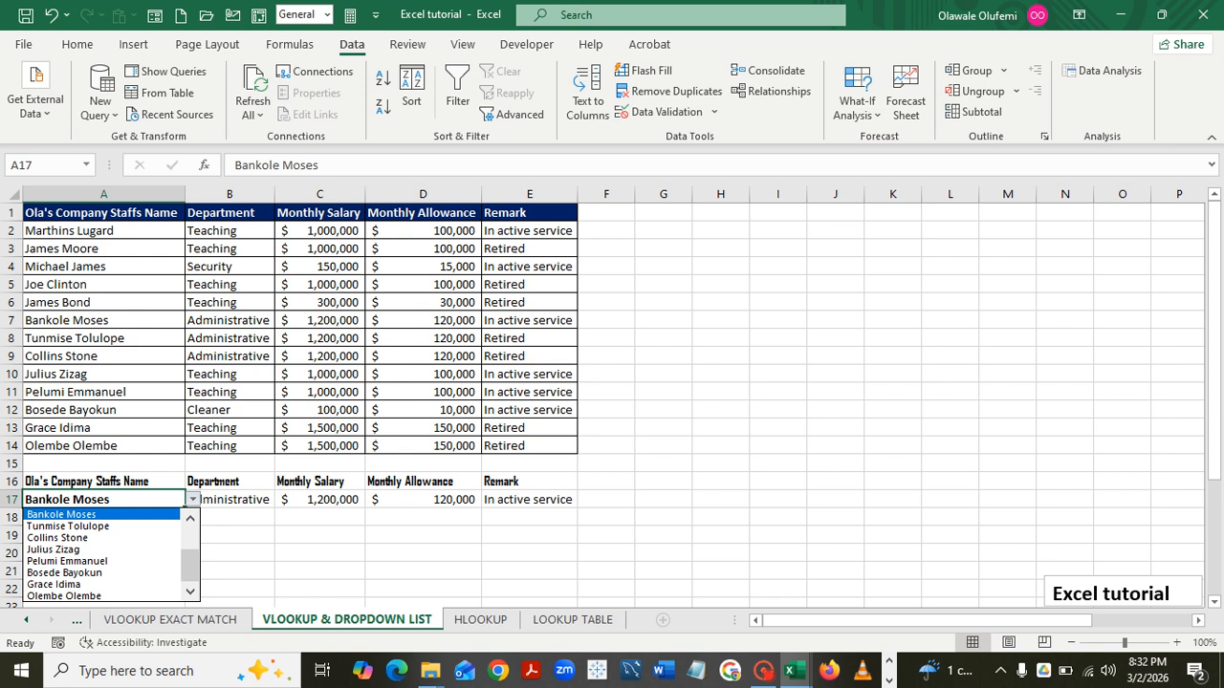
pyautogui.press('Escape')
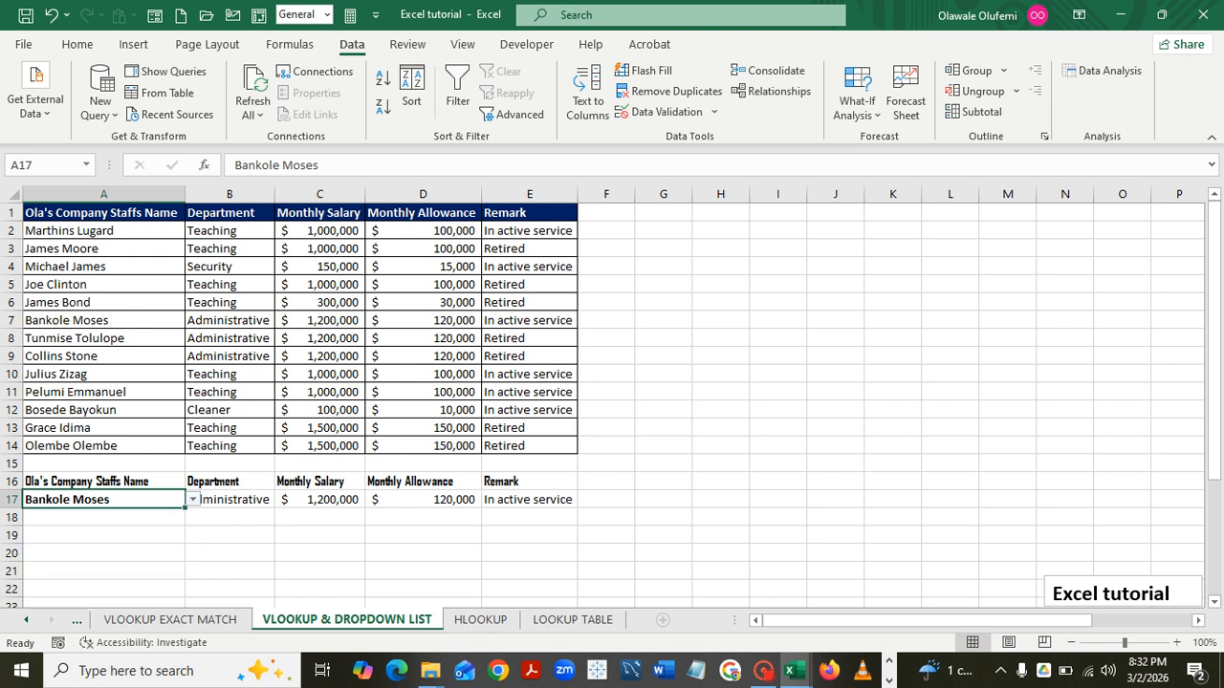
pyautogui.hotkey('alt', 'Down')
pyautogui.click(190, 518)
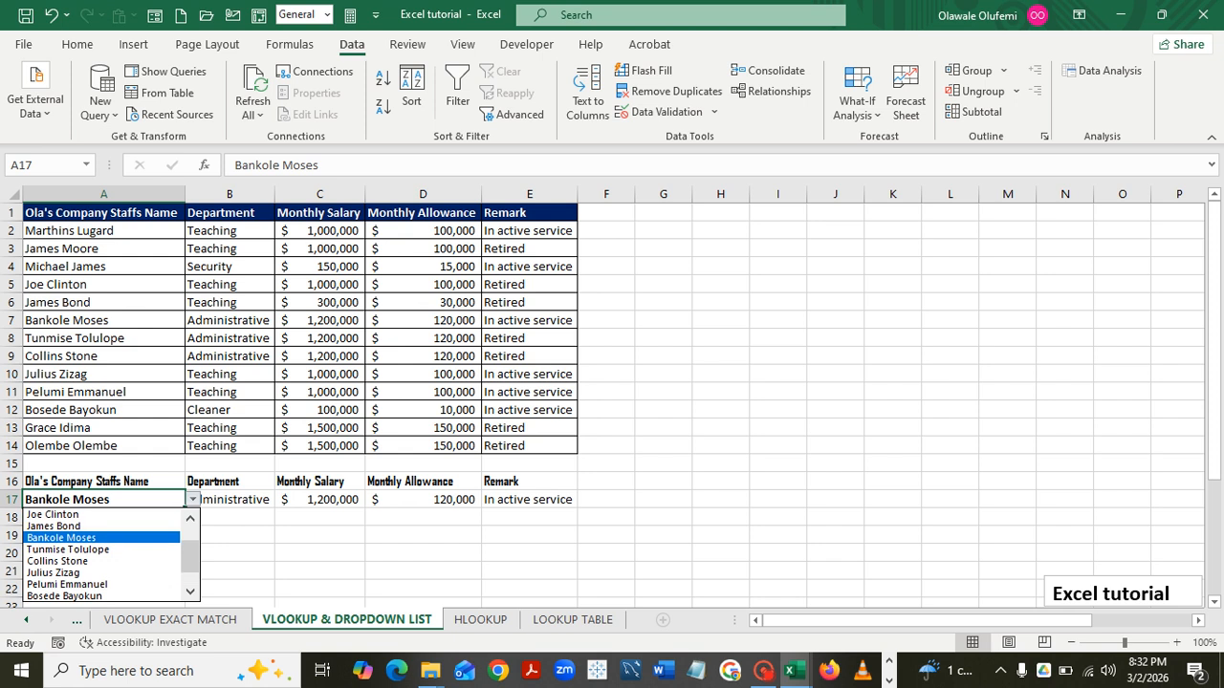
pyautogui.click(190, 518)
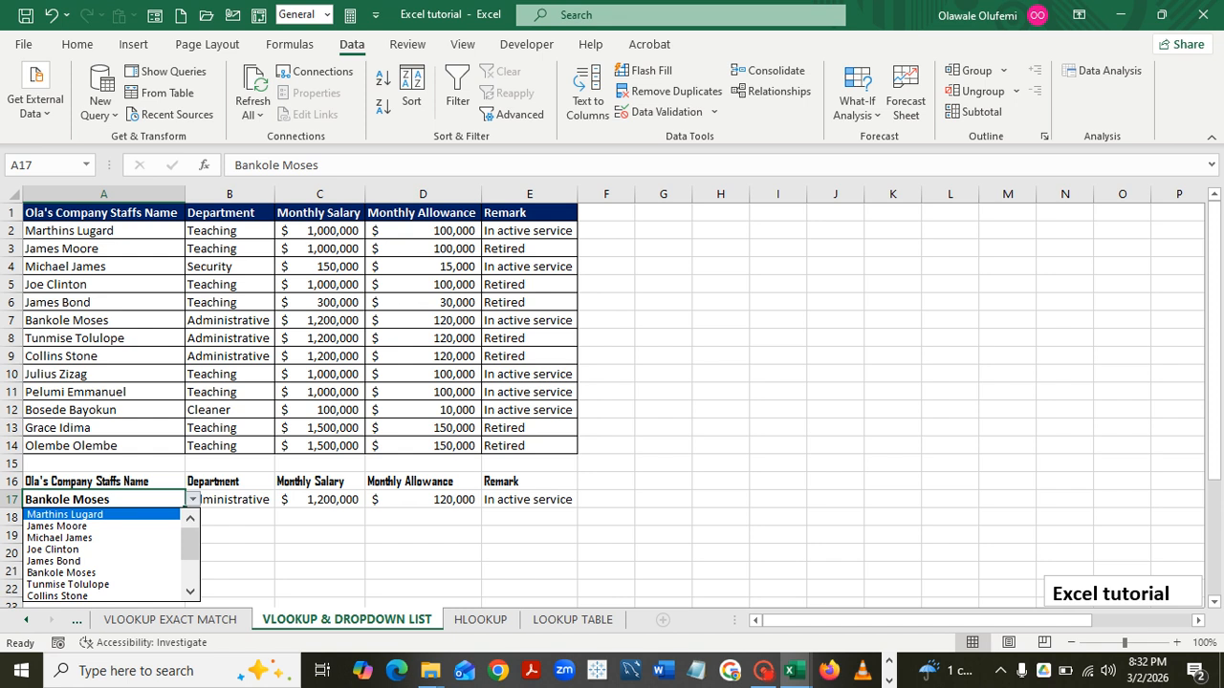
pyautogui.press('Return')
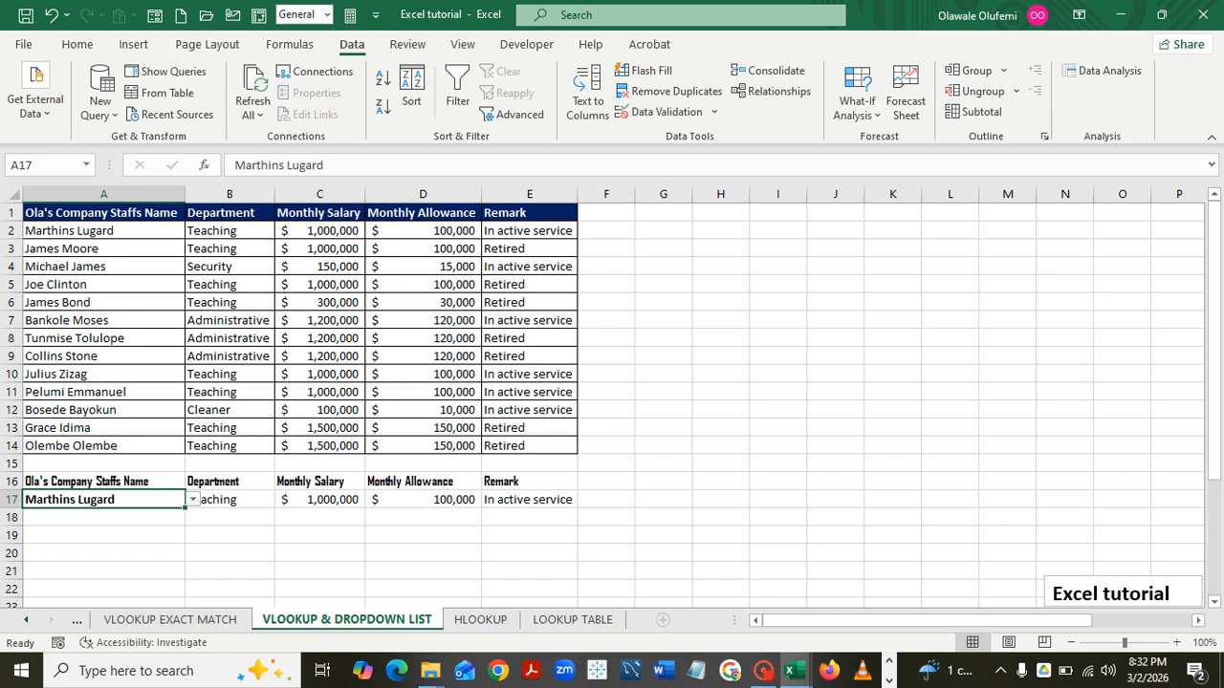
# Change the column index in the Monthly Allowance formula in cell D17 to 2.
pyautogui.click(423, 500)
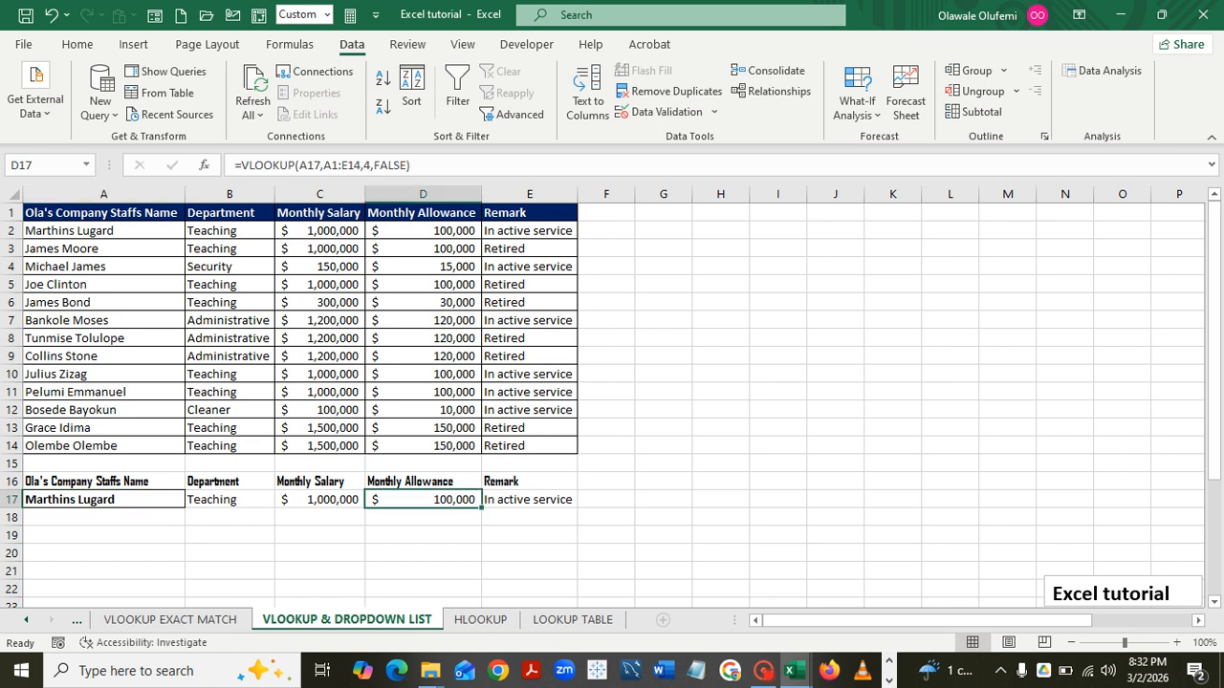
pyautogui.click(369, 165)
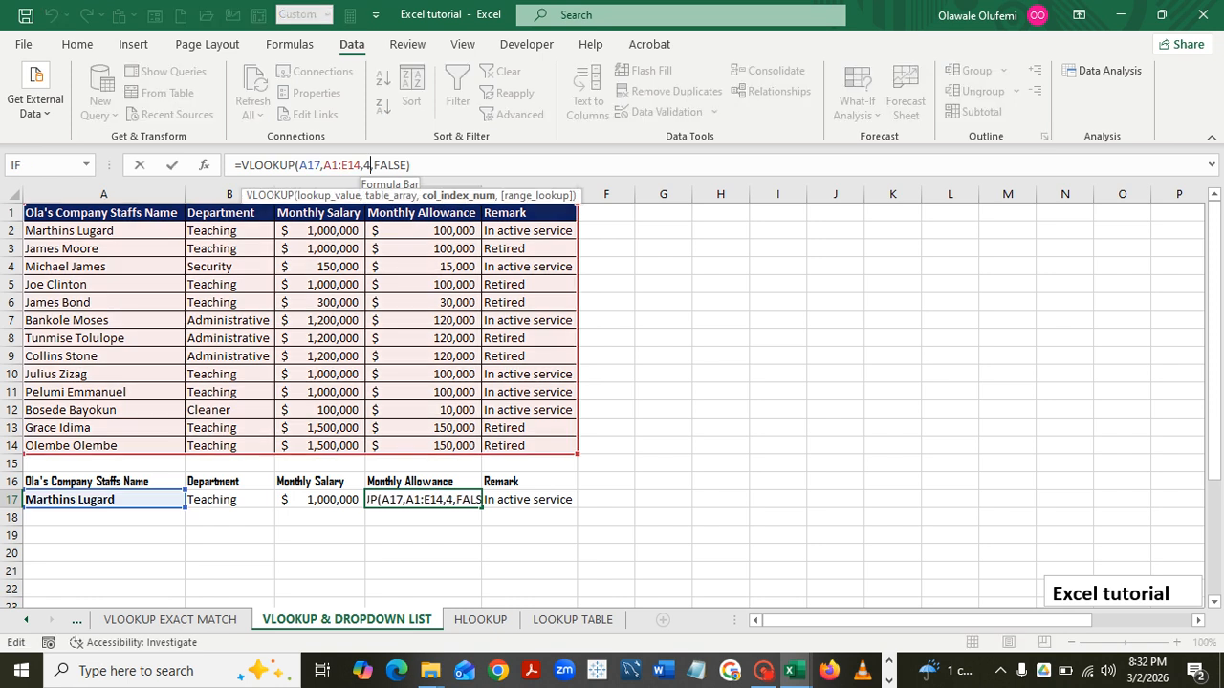
pyautogui.press('BackSpace')
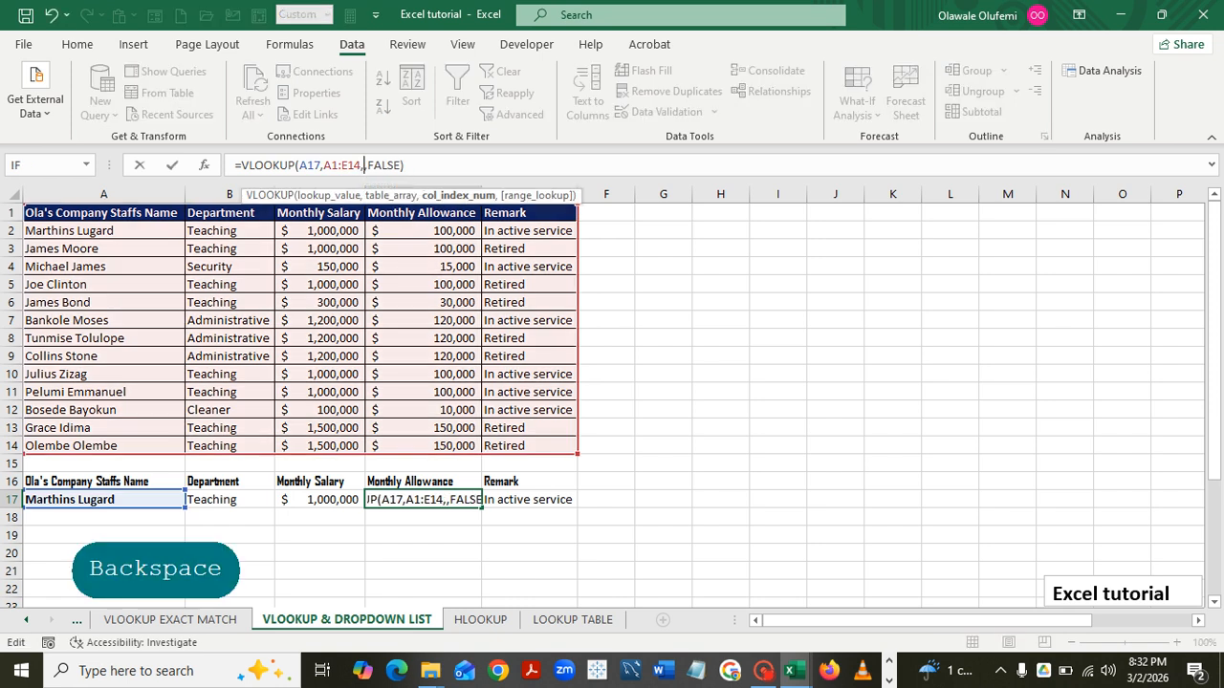
pyautogui.write('2')
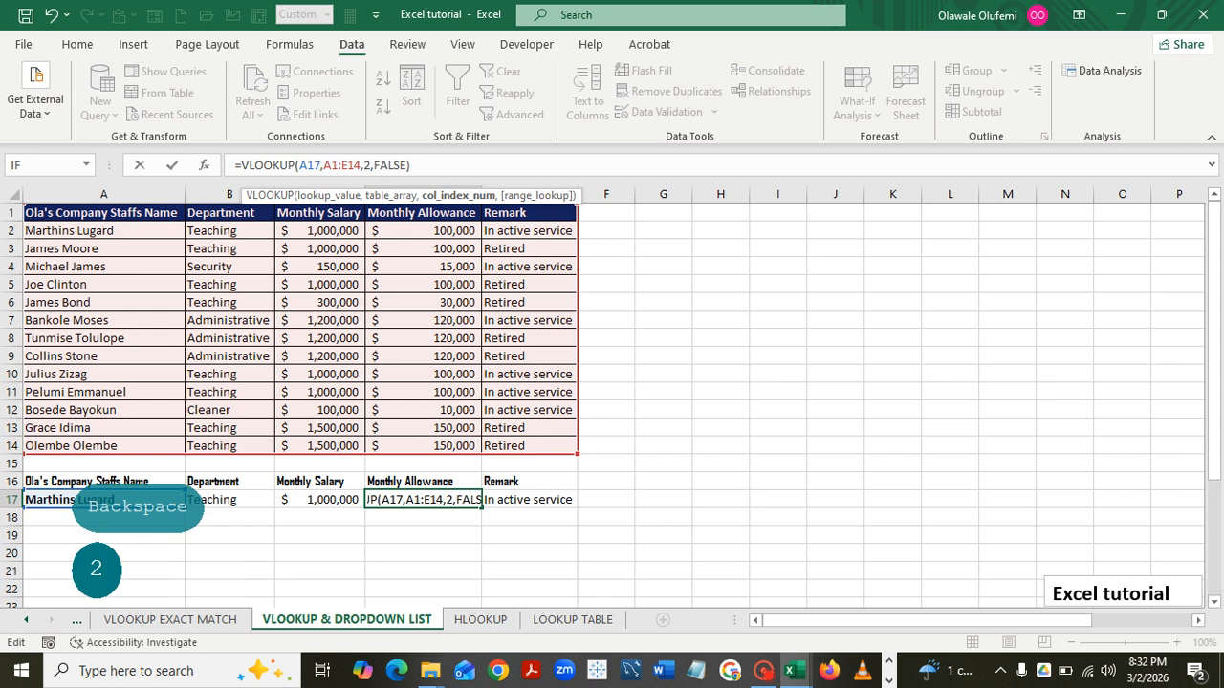
pyautogui.press('Return')
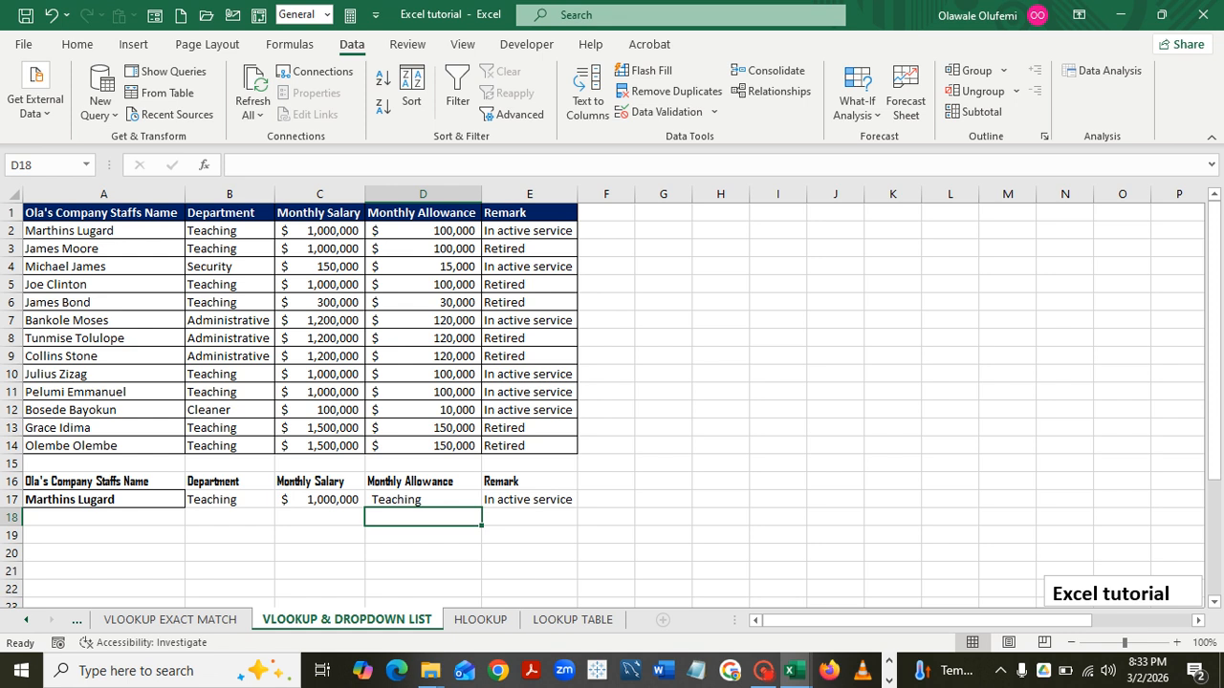
# Restore the column index in cell D17 to 4 so the formula reads =VLOOKUP(A17,A1:E14,4,FALSE).
pyautogui.click(423, 500)
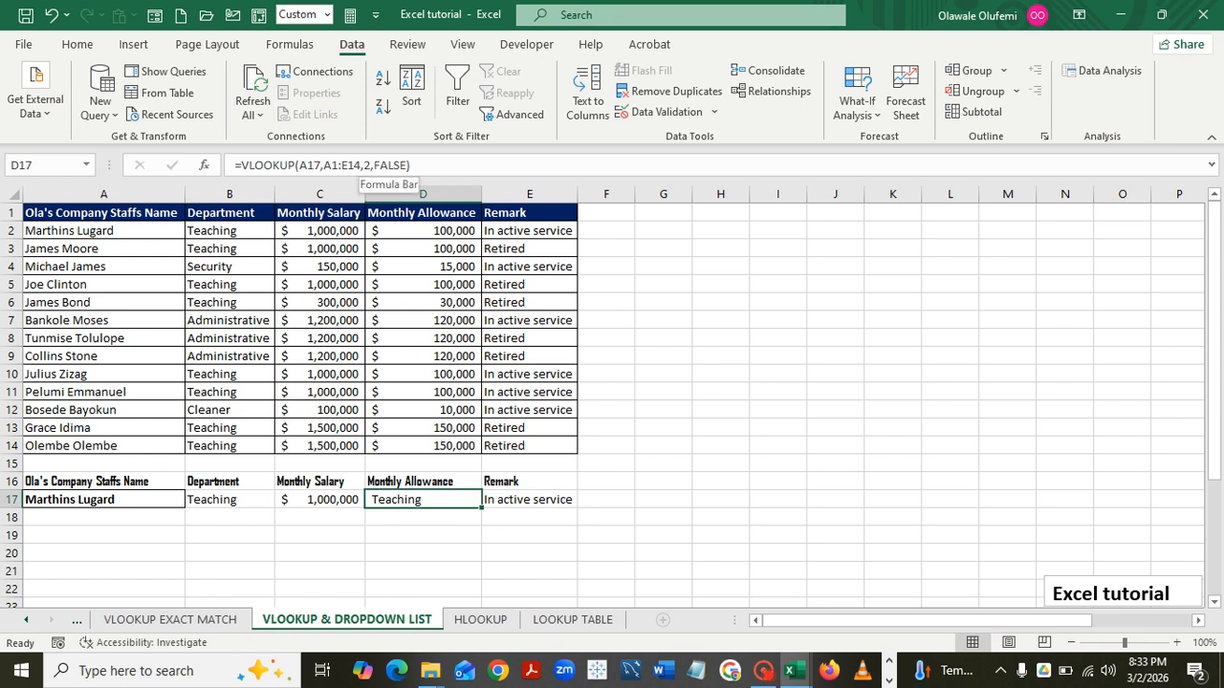
pyautogui.click(369, 166)
pyautogui.press('BackSpace')
pyautogui.write('4')
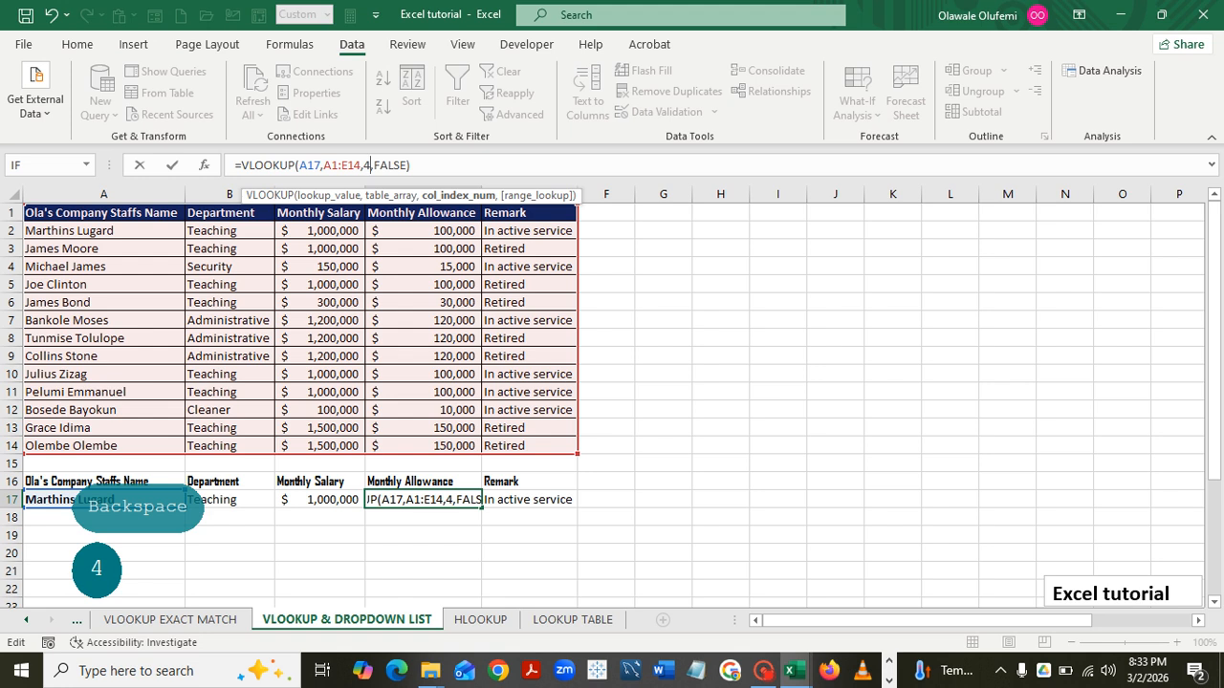
pyautogui.press('Return')
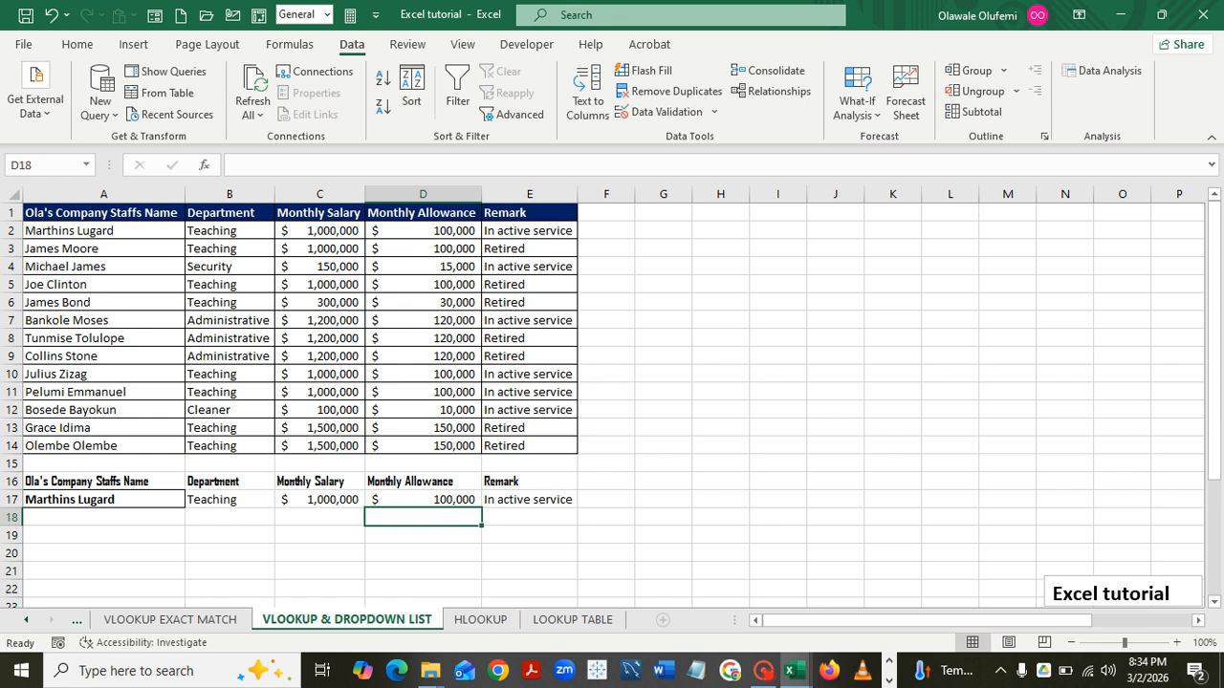
pyautogui.moveTo(762, 670)
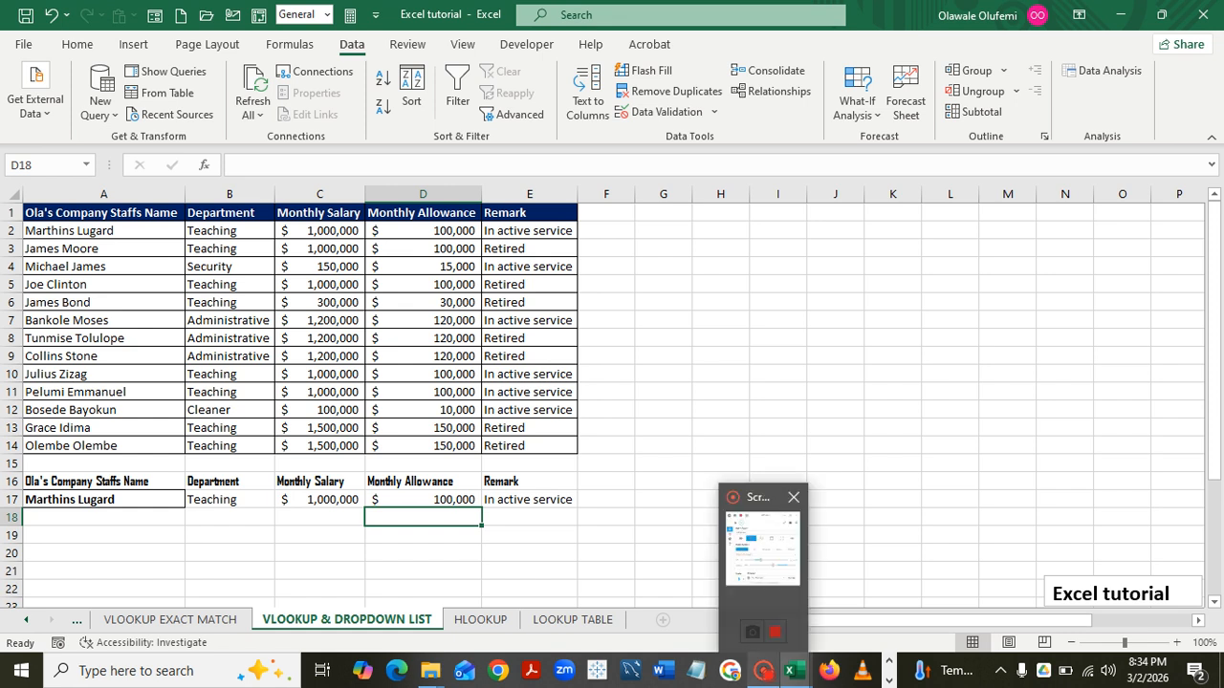